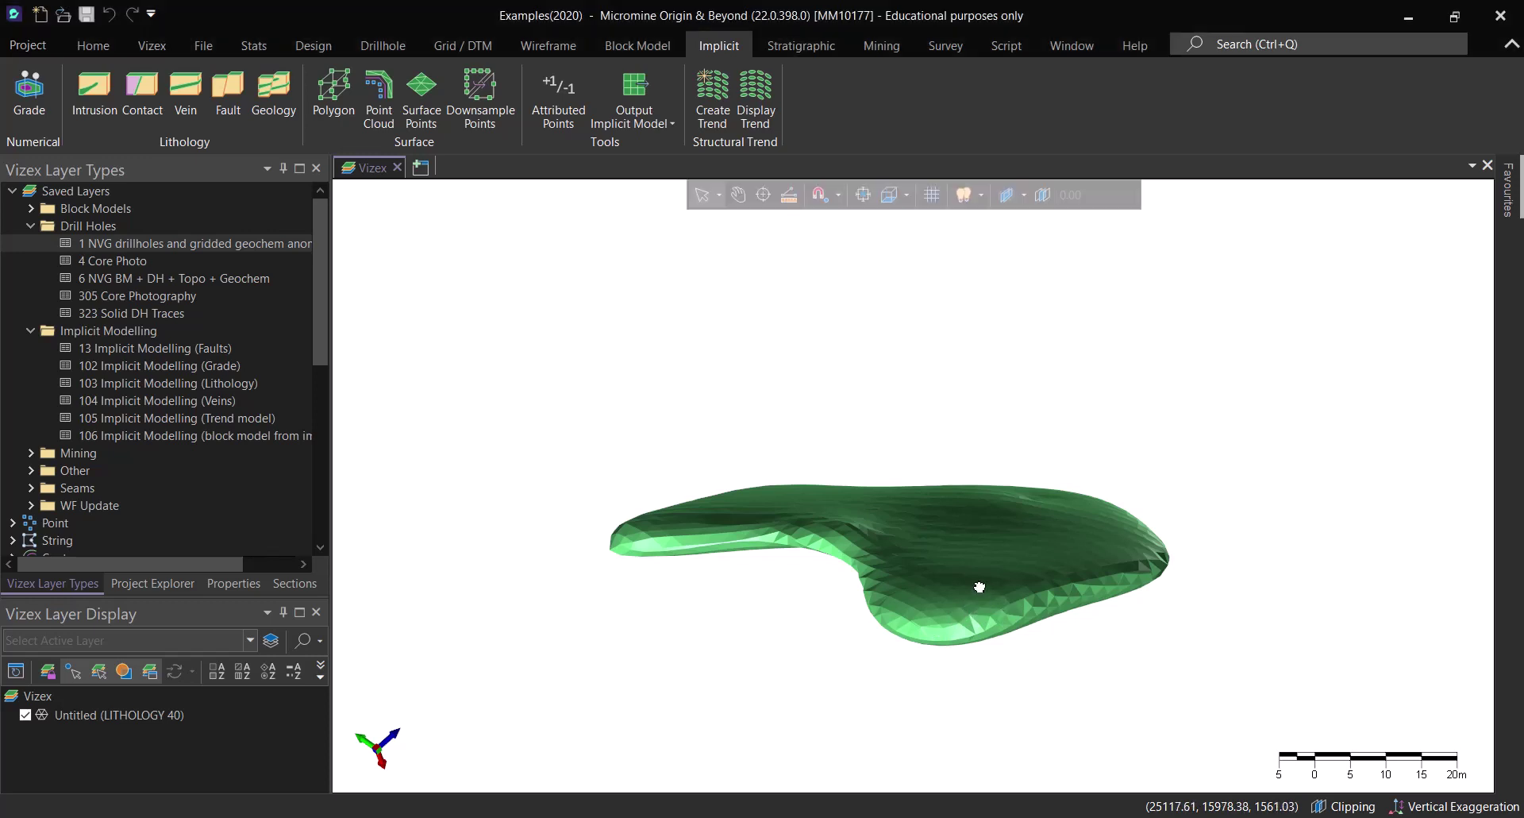
{"action": "left_click_drag", "start_coordinate": [977, 585], "coordinate": [1088, 504]}
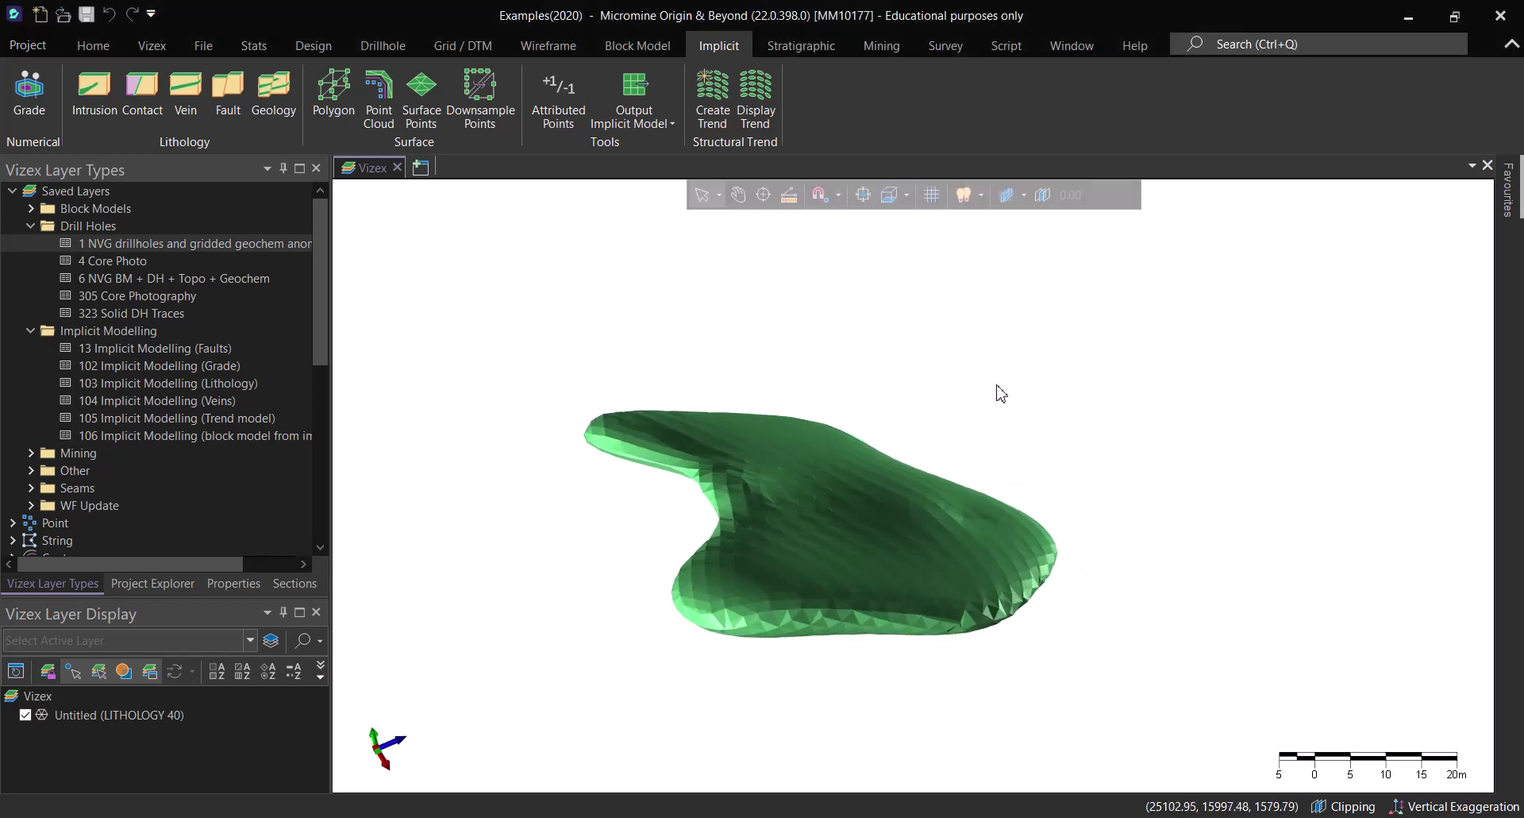
{"action": "left_click_drag", "start_coordinate": [986, 367], "coordinate": [949, 548]}
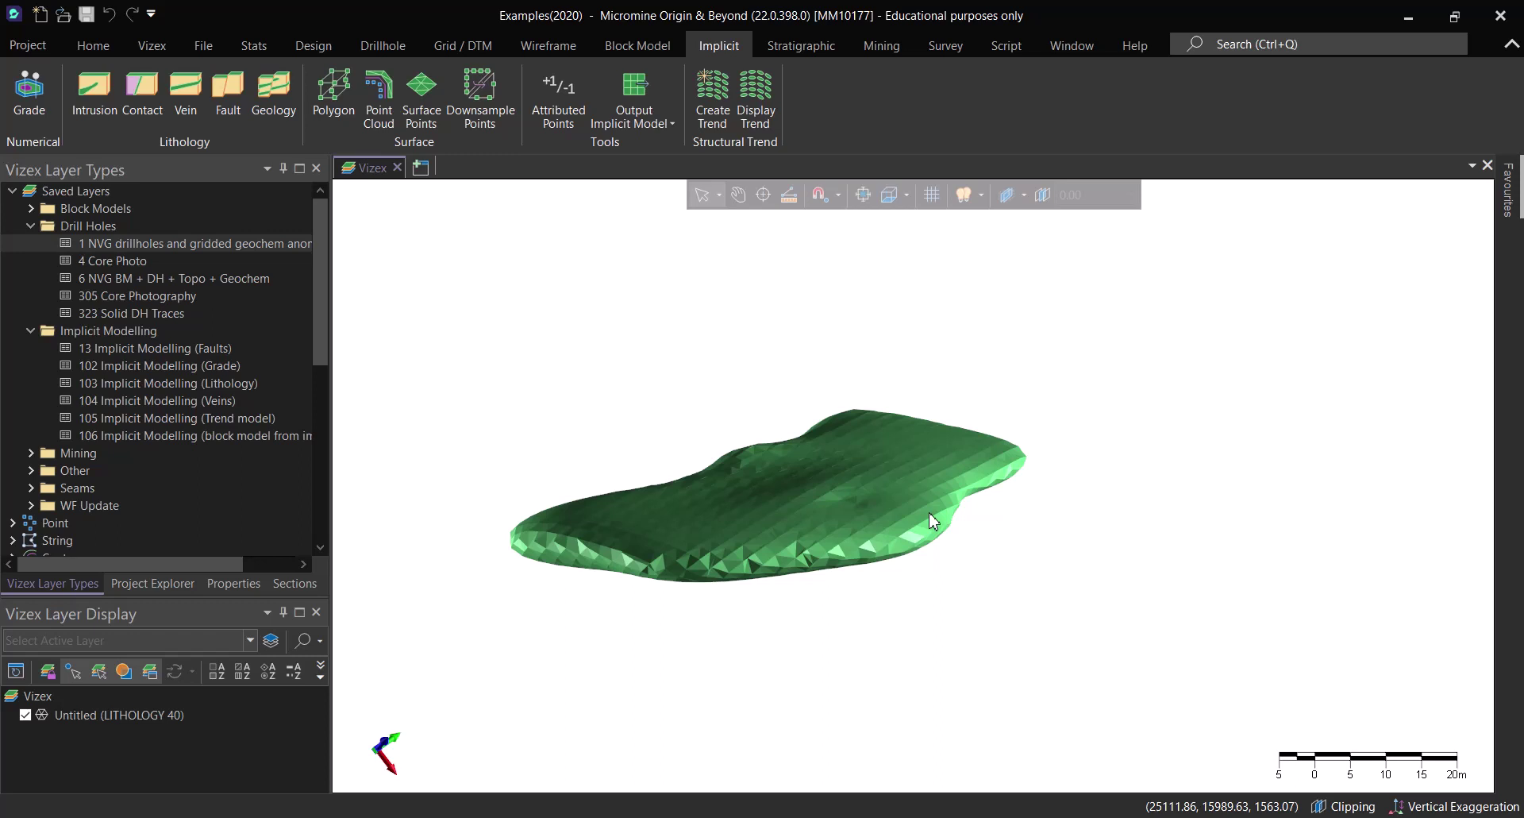
{"action": "mouse_move", "coordinate": [934, 522]}
{"action": "middle_click_drag", "start_coordinate": [1079, 424], "coordinate": [1104, 406]}
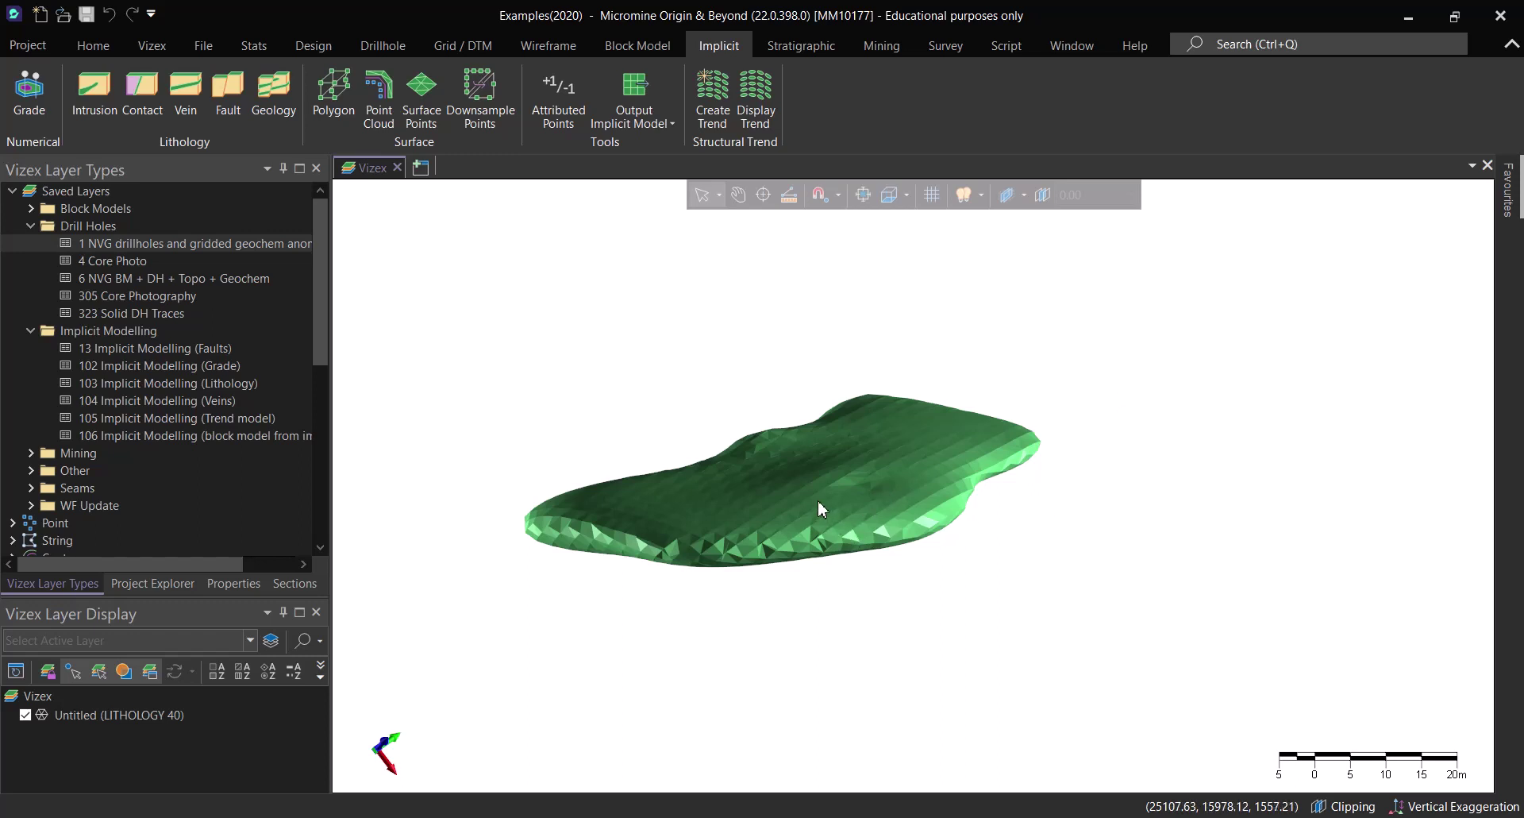
{"action": "scroll", "coordinate": [826, 500], "scroll_direction": "up", "scroll_amount": 5}
{"action": "scroll", "coordinate": [954, 475], "scroll_direction": "down", "scroll_amount": 5}
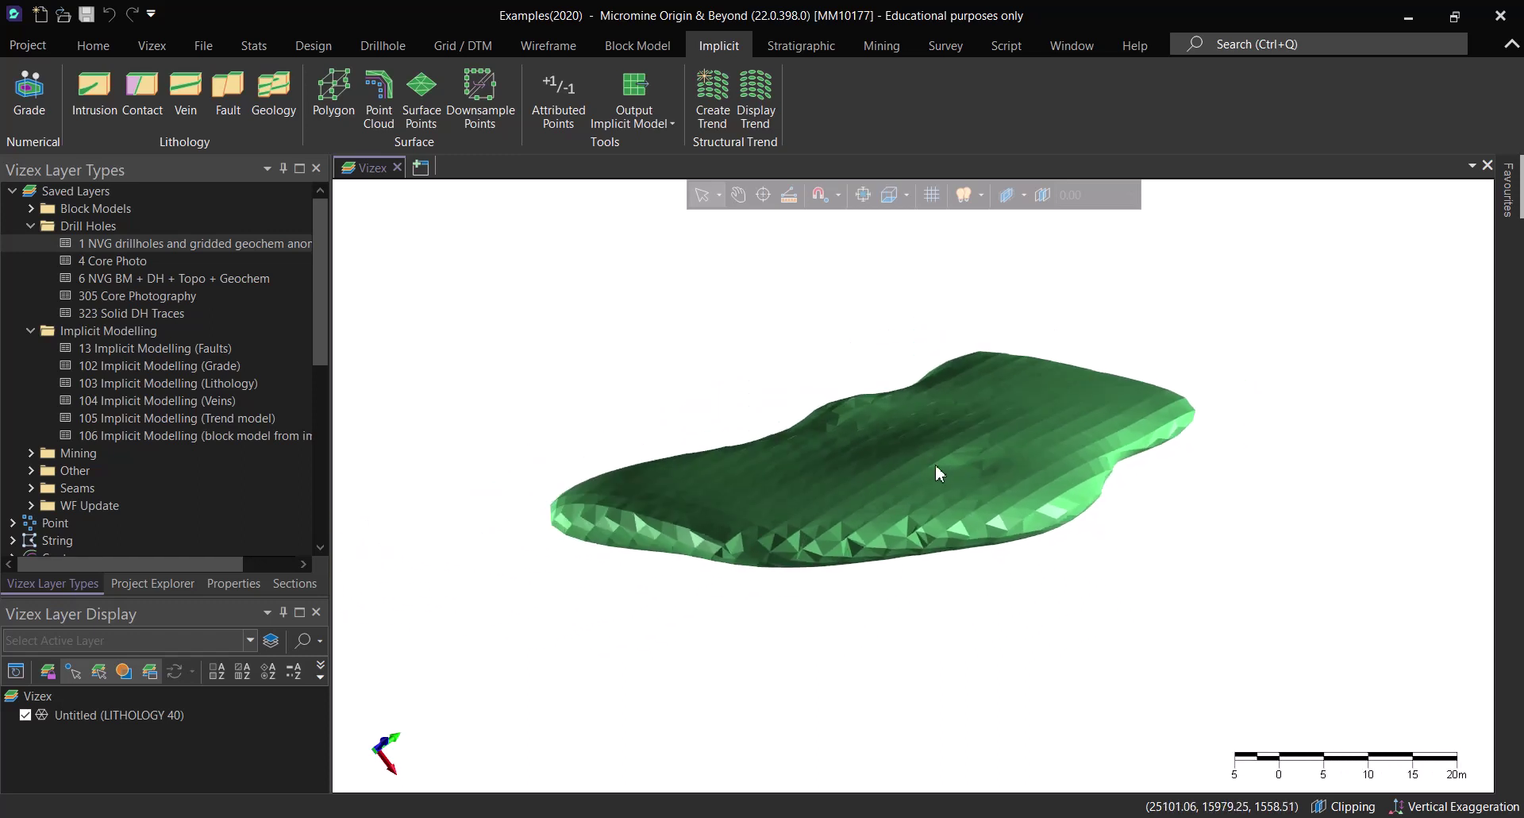
Step: Run Advanced Repair on the LITHOLOGY 40 solid in Solid mode, closing open planar sections
{"action": "left_click", "coordinate": [550, 48]}
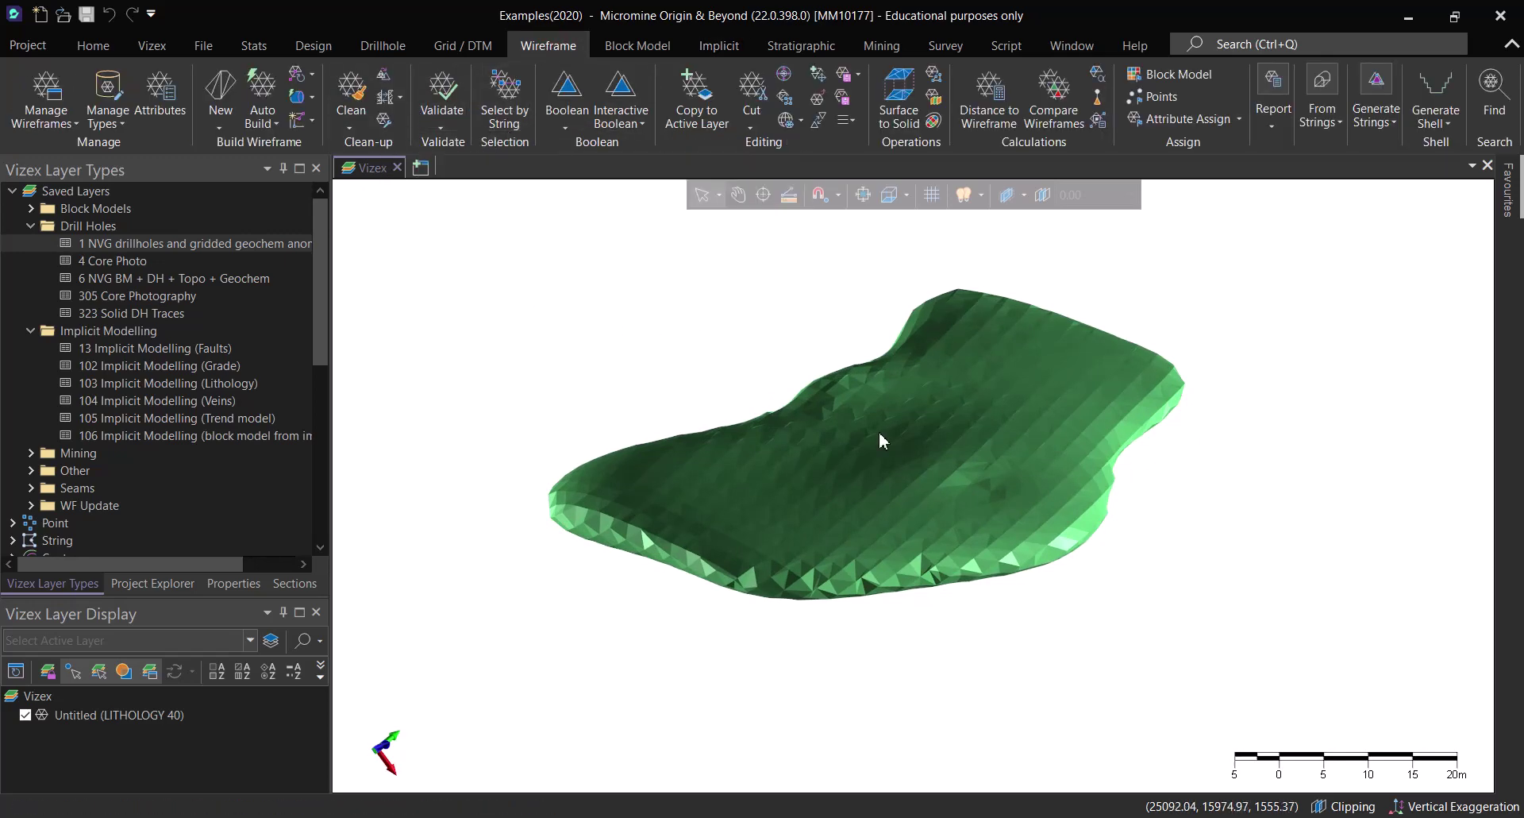
{"action": "middle_click_drag", "start_coordinate": [908, 435], "coordinate": [926, 473]}
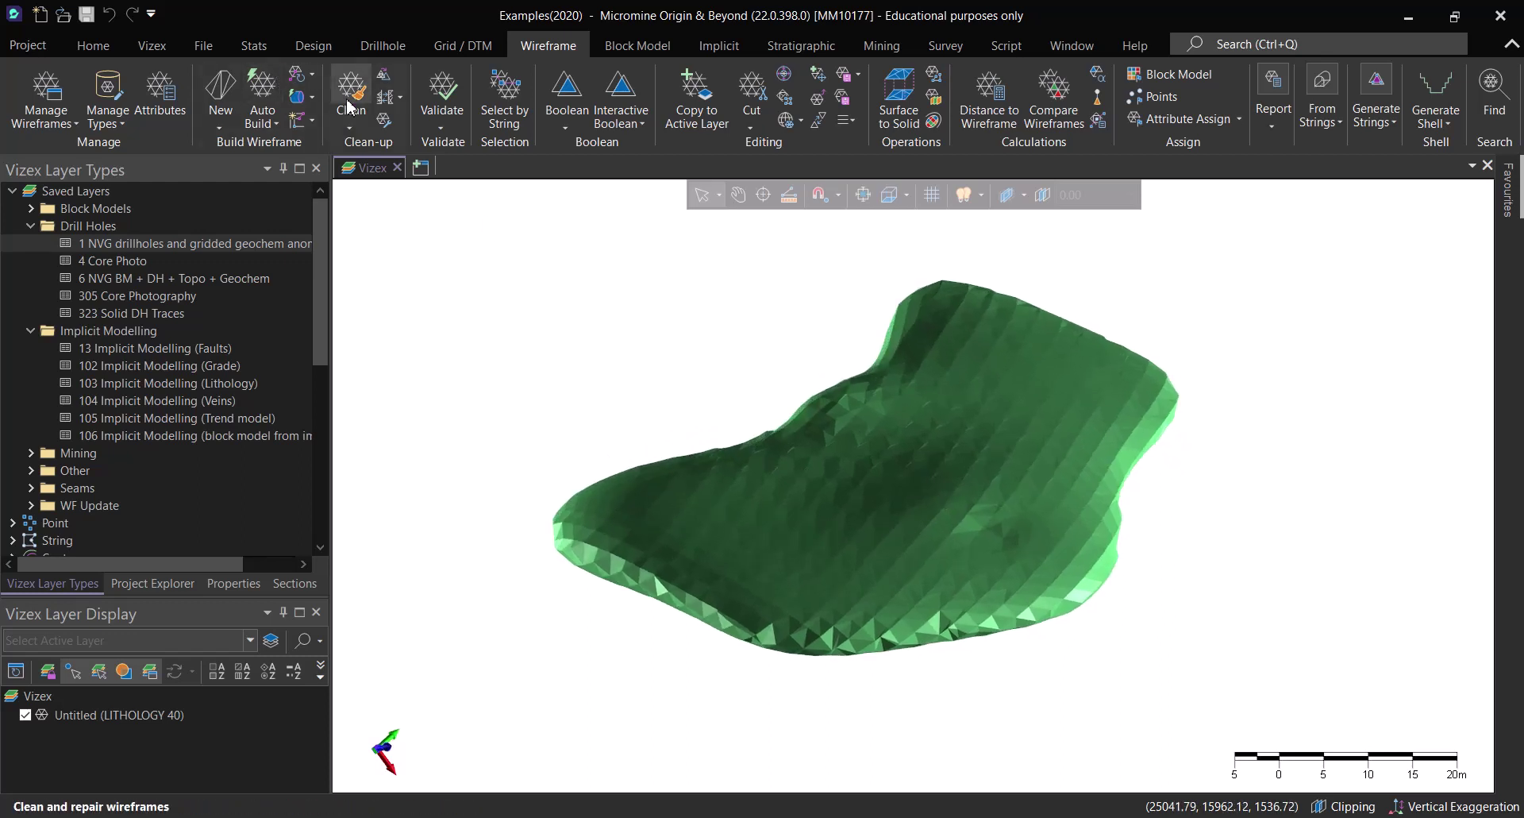
{"action": "left_click", "coordinate": [385, 122]}
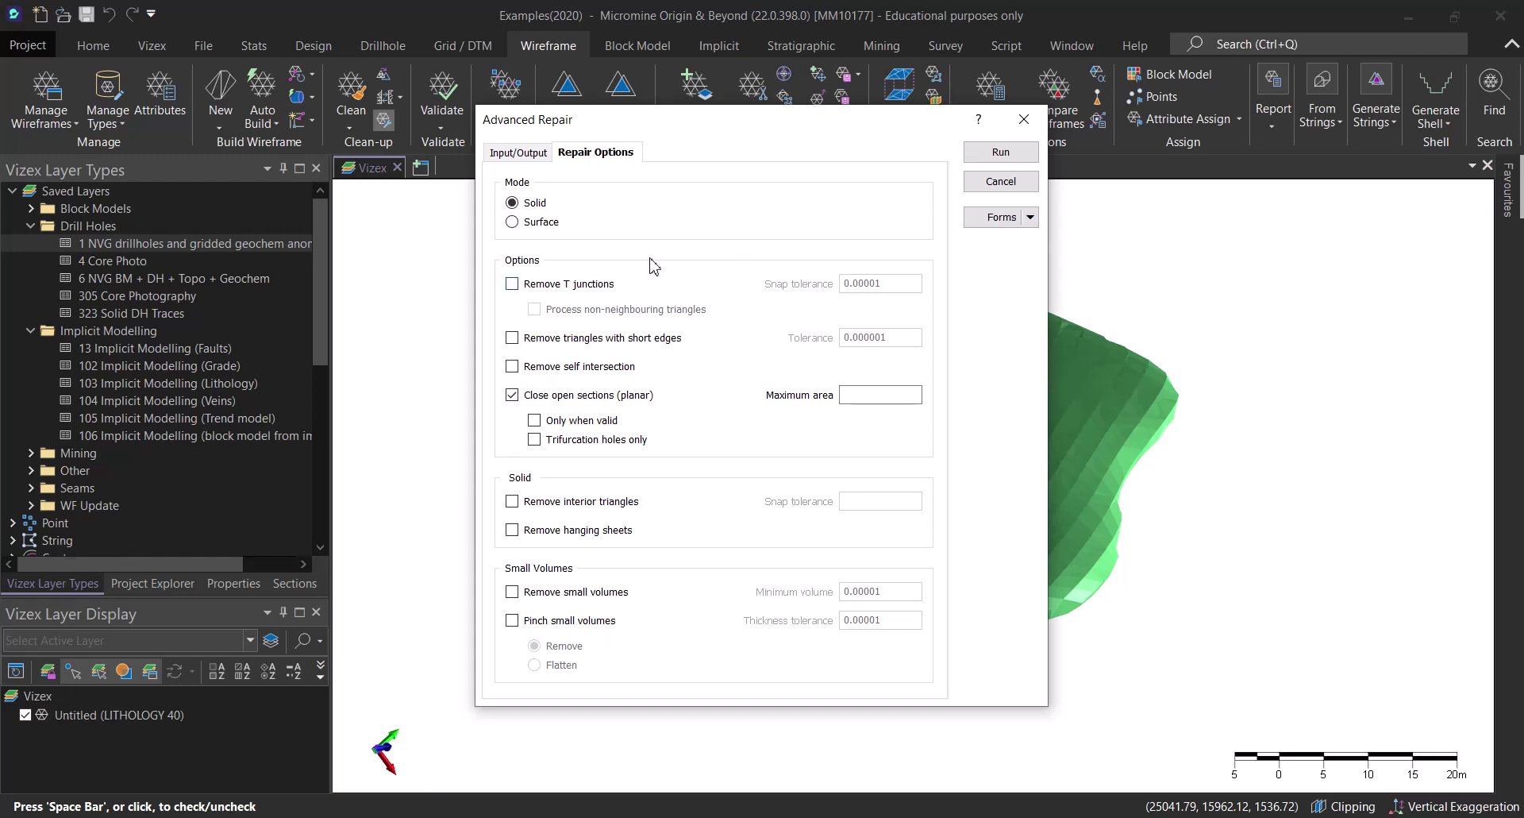
{"action": "left_click", "coordinate": [1001, 151]}
{"action": "left_click", "coordinate": [1024, 119]}
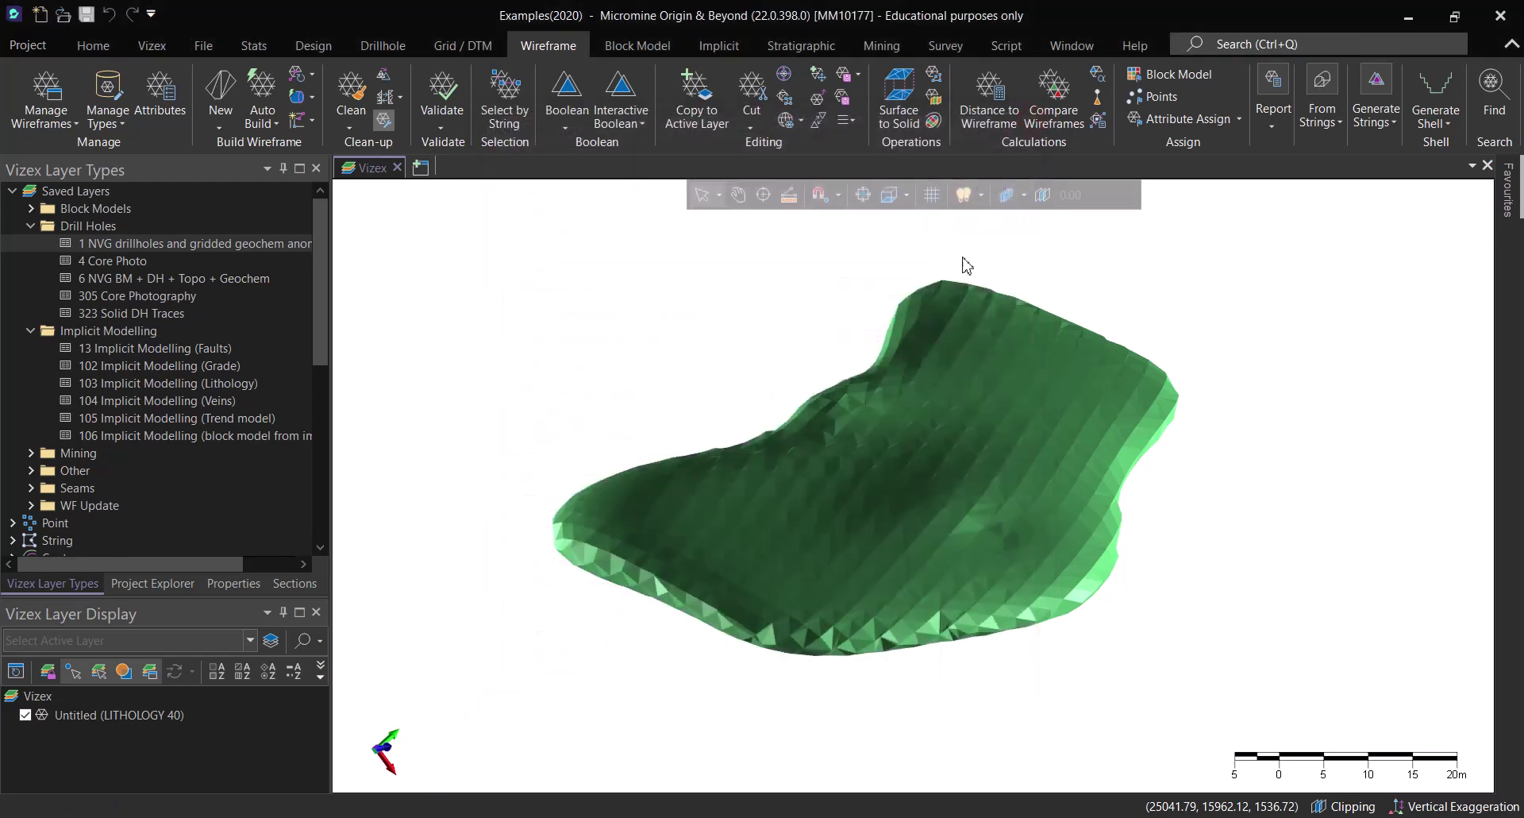
{"action": "left_click_drag", "start_coordinate": [979, 504], "coordinate": [900, 554]}
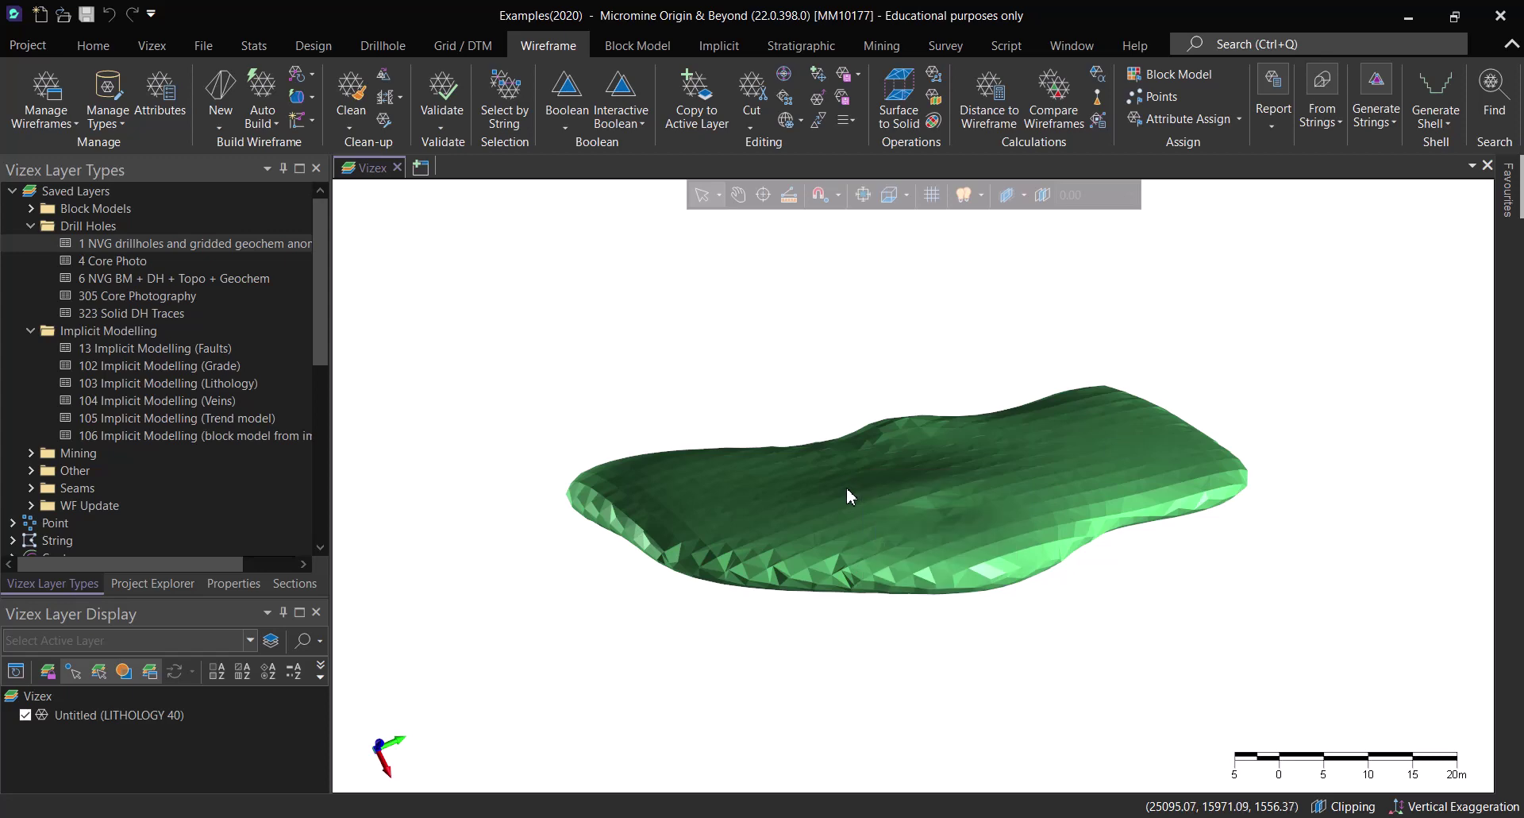
{"action": "mouse_move", "coordinate": [846, 488]}
{"action": "scroll", "coordinate": [1000, 528], "scroll_direction": "up", "scroll_amount": 3}
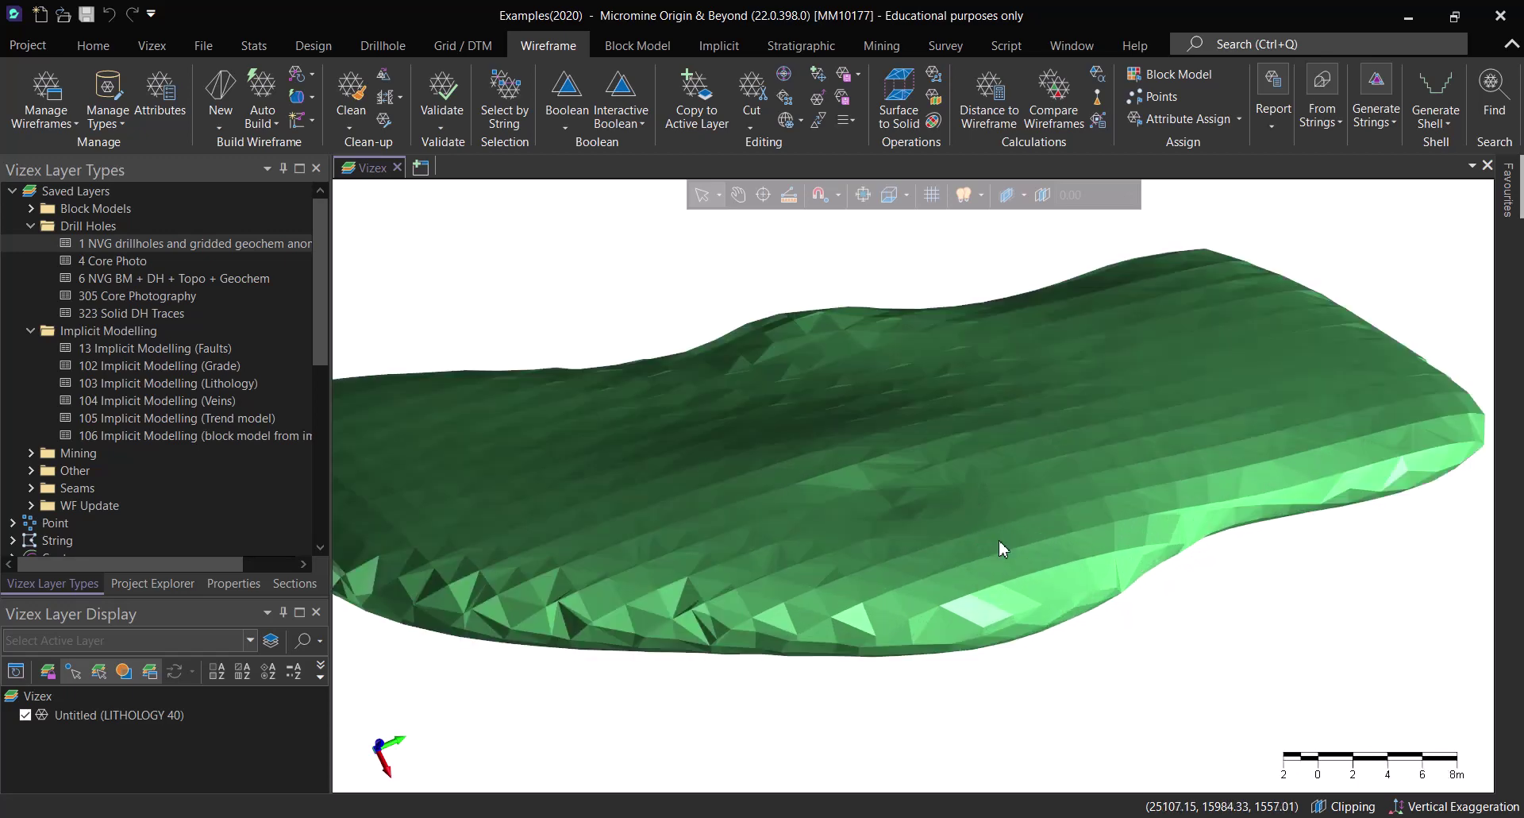
{"action": "scroll", "coordinate": [951, 535], "scroll_direction": "up", "scroll_amount": 3}
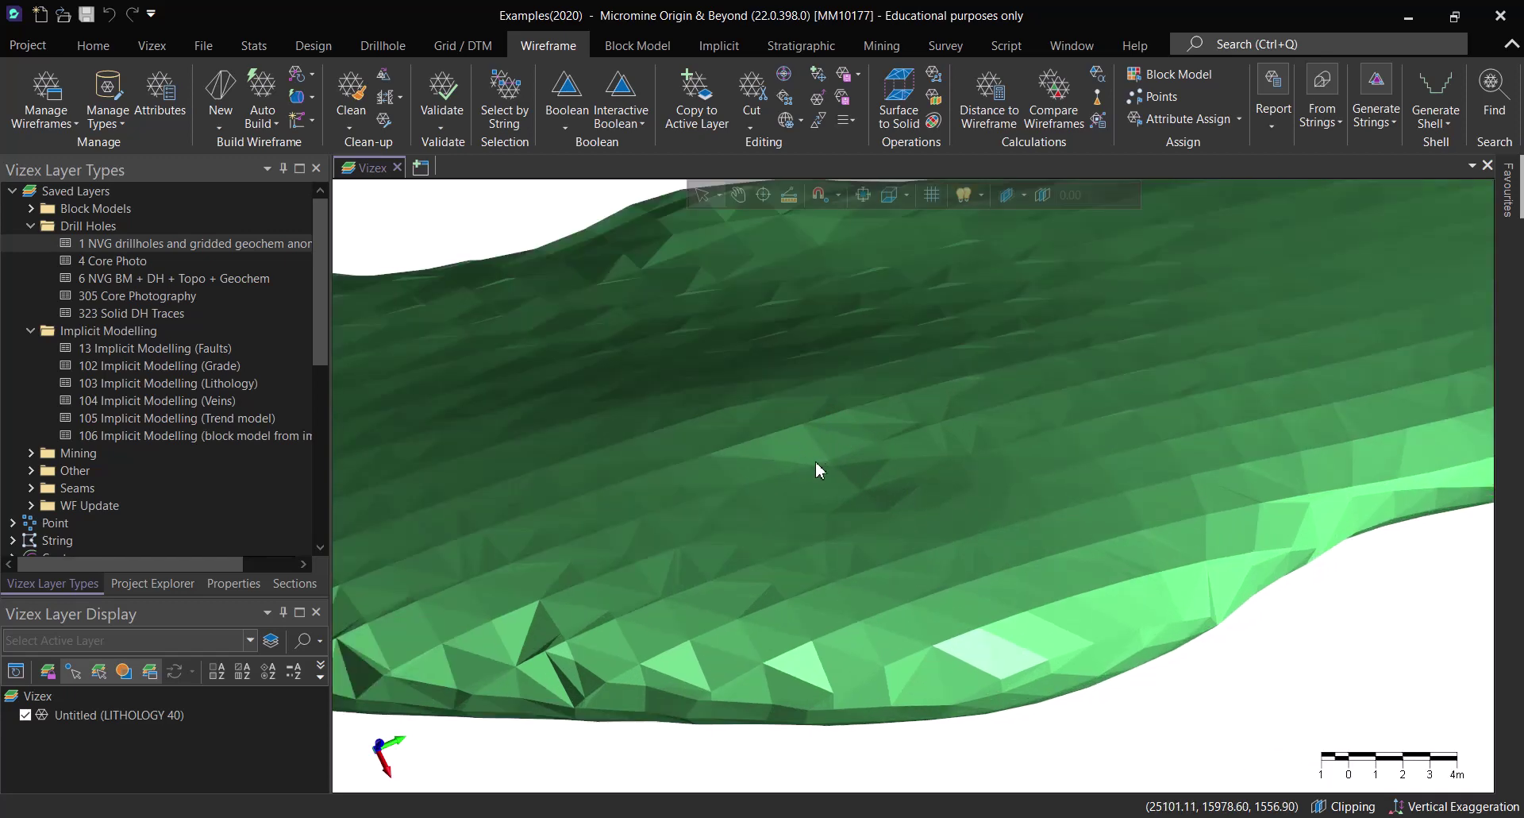
{"action": "scroll", "coordinate": [809, 461], "scroll_direction": "down", "scroll_amount": 3}
{"action": "middle_click_drag", "start_coordinate": [671, 509], "coordinate": [981, 495]}
{"action": "middle_click_drag", "start_coordinate": [951, 446], "coordinate": [1060, 460]}
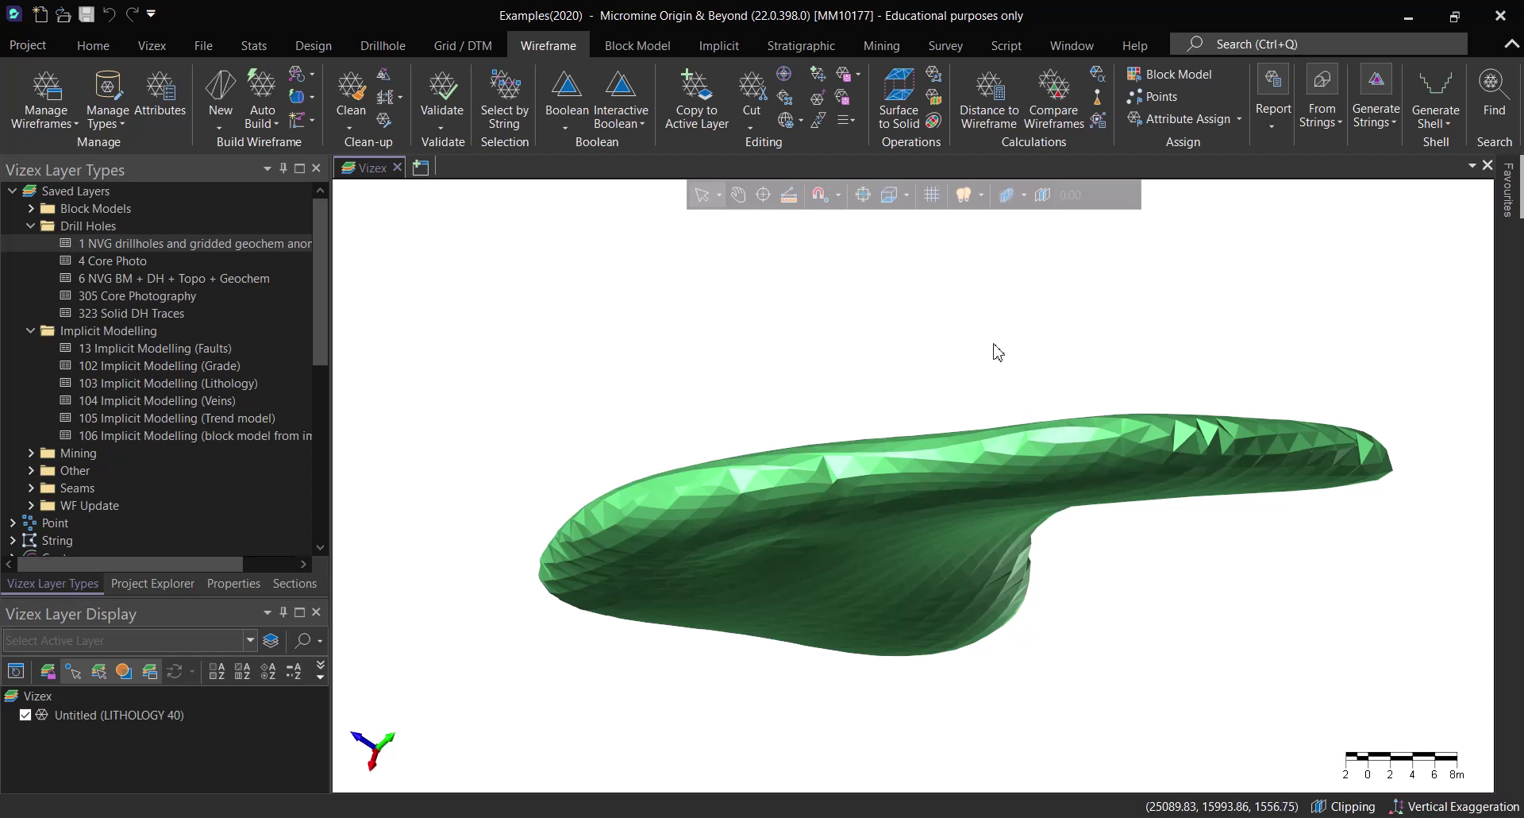
{"action": "middle_click_drag", "start_coordinate": [998, 465], "coordinate": [945, 407]}
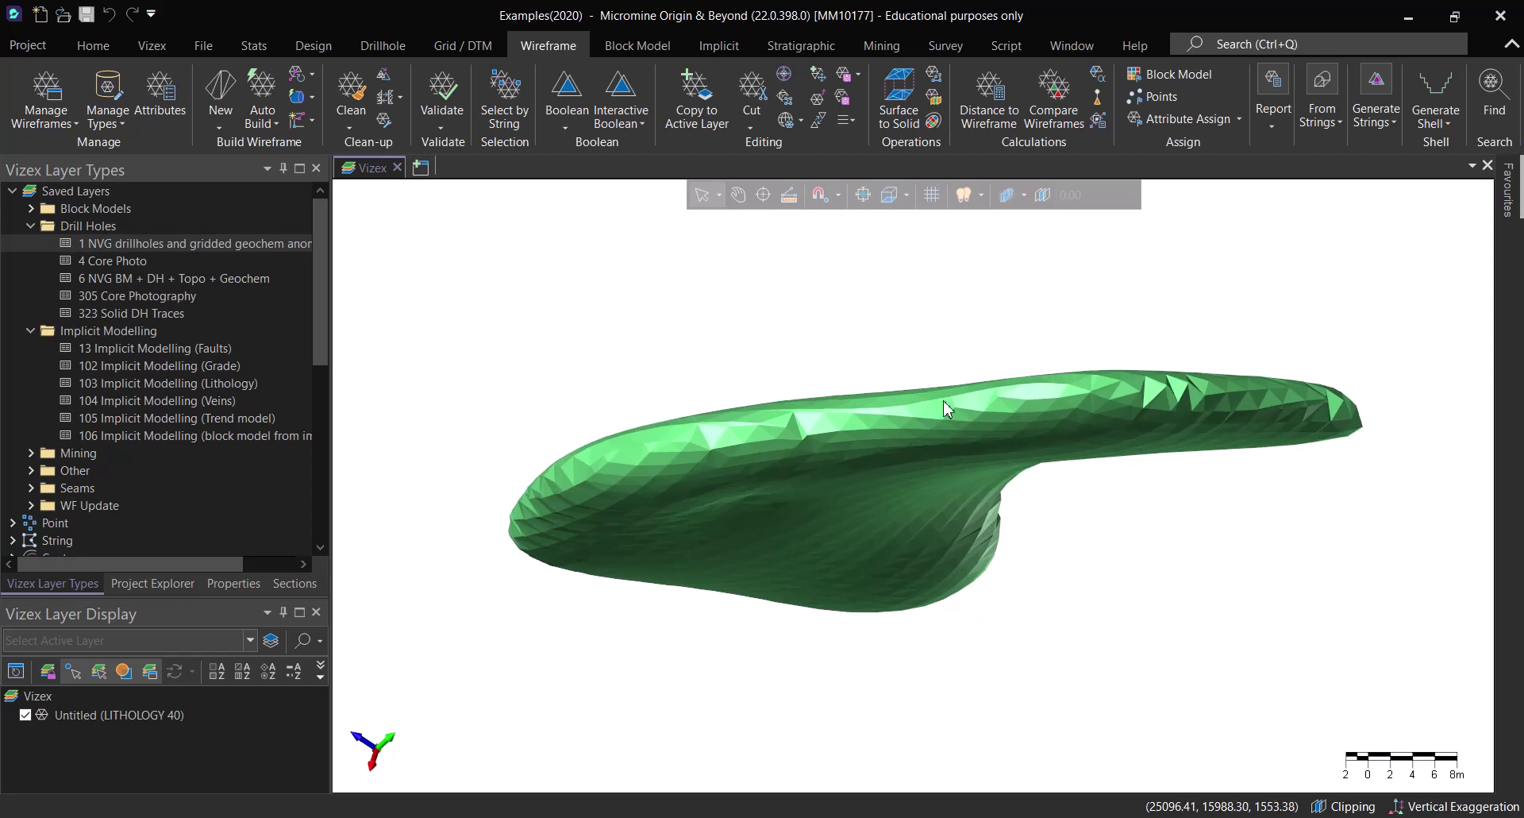
{"action": "mouse_move", "coordinate": [946, 408]}
{"action": "middle_click_drag", "start_coordinate": [949, 403], "coordinate": [876, 584]}
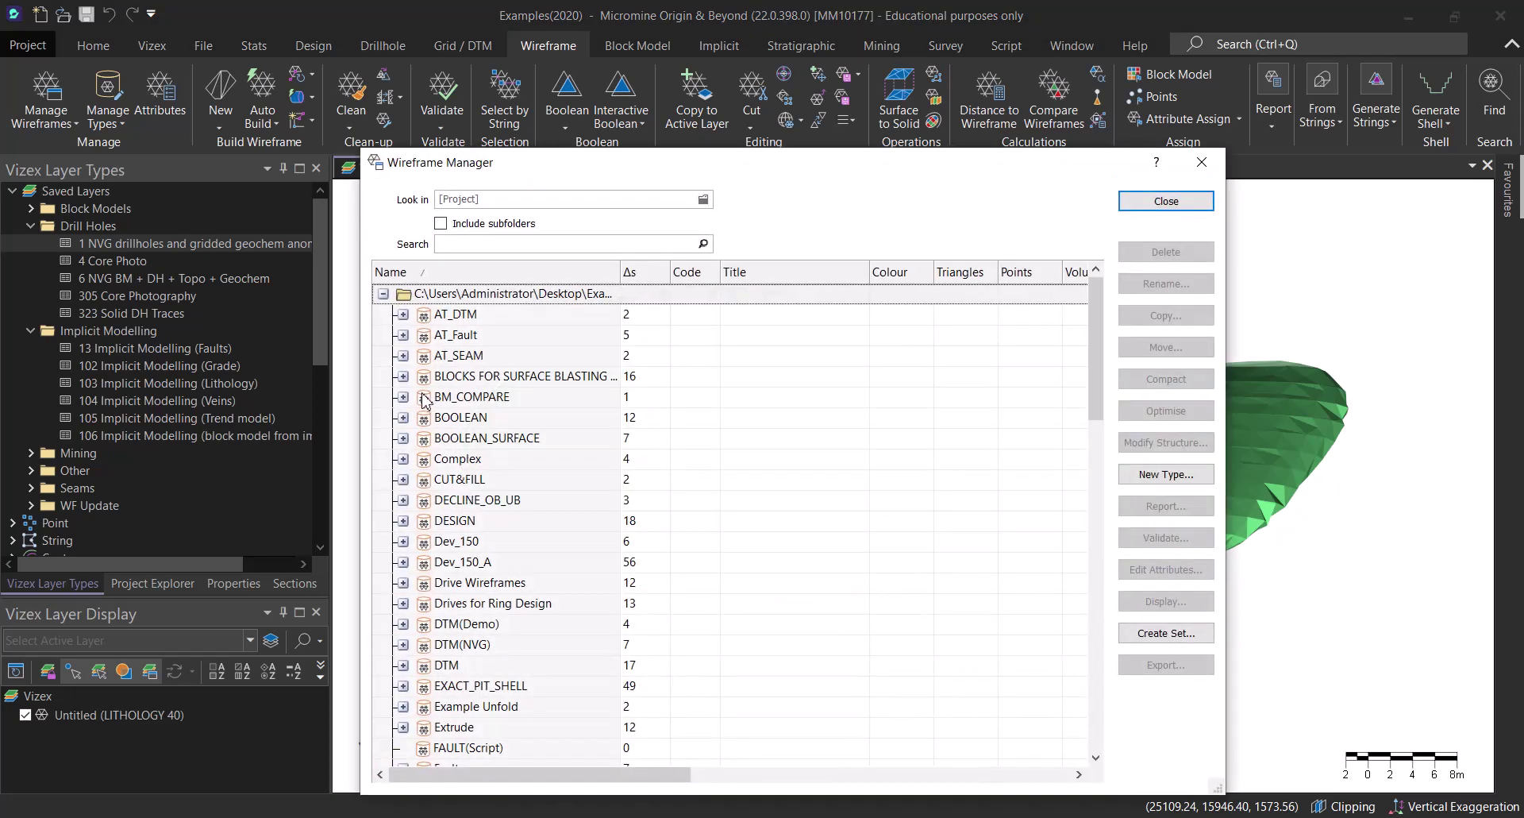
Step: Display the DEMO surface from DTM(Demo) through the Wireframe Manager
{"action": "scroll", "coordinate": [405, 548], "scroll_direction": "down", "scroll_amount": 1}
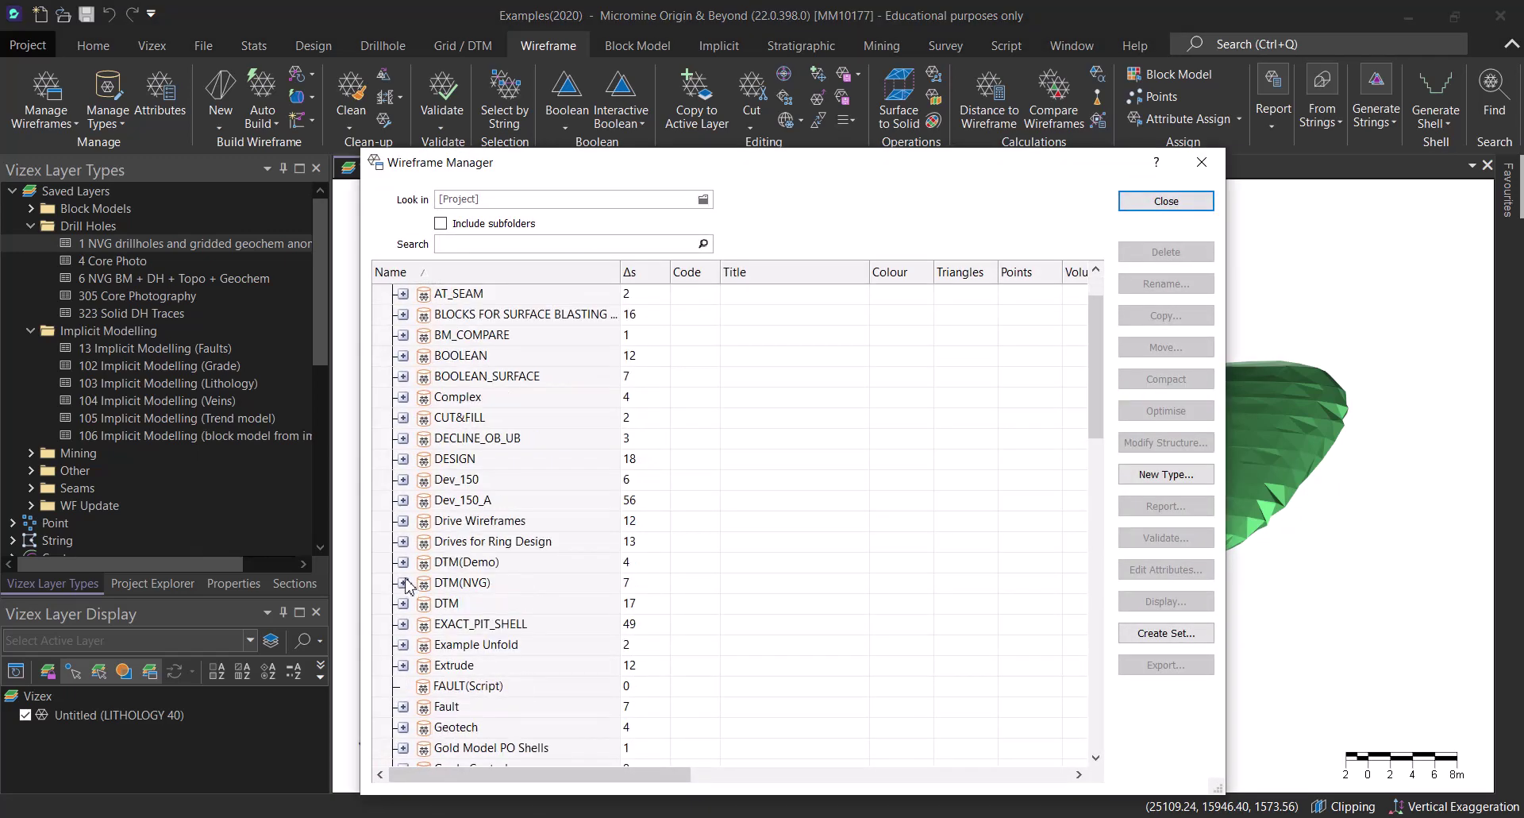
{"action": "left_click", "coordinate": [403, 562]}
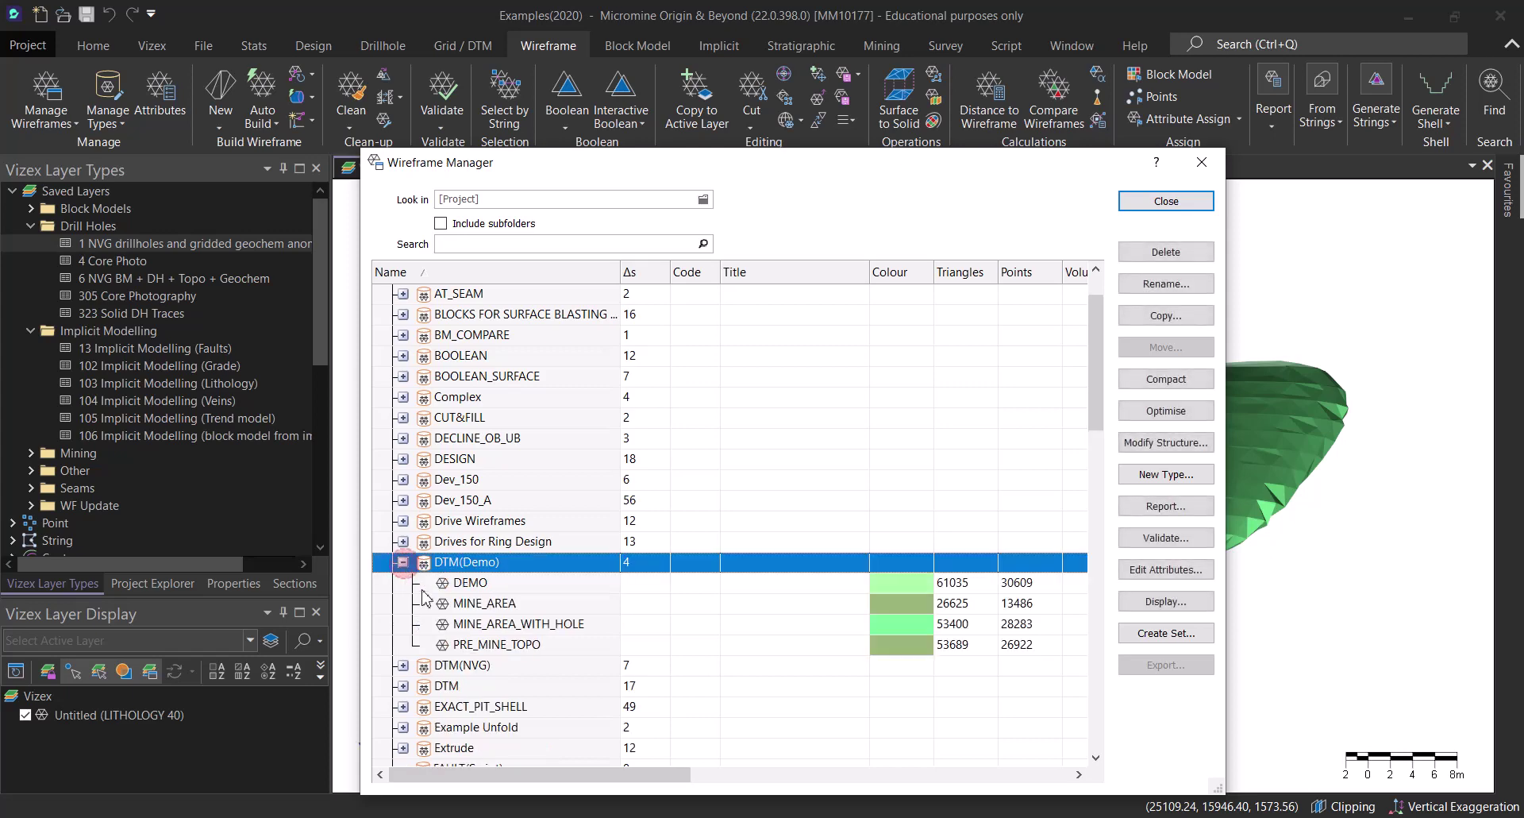
{"action": "left_click", "coordinate": [476, 584]}
{"action": "left_click", "coordinate": [1165, 602]}
{"action": "left_click", "coordinate": [1166, 201]}
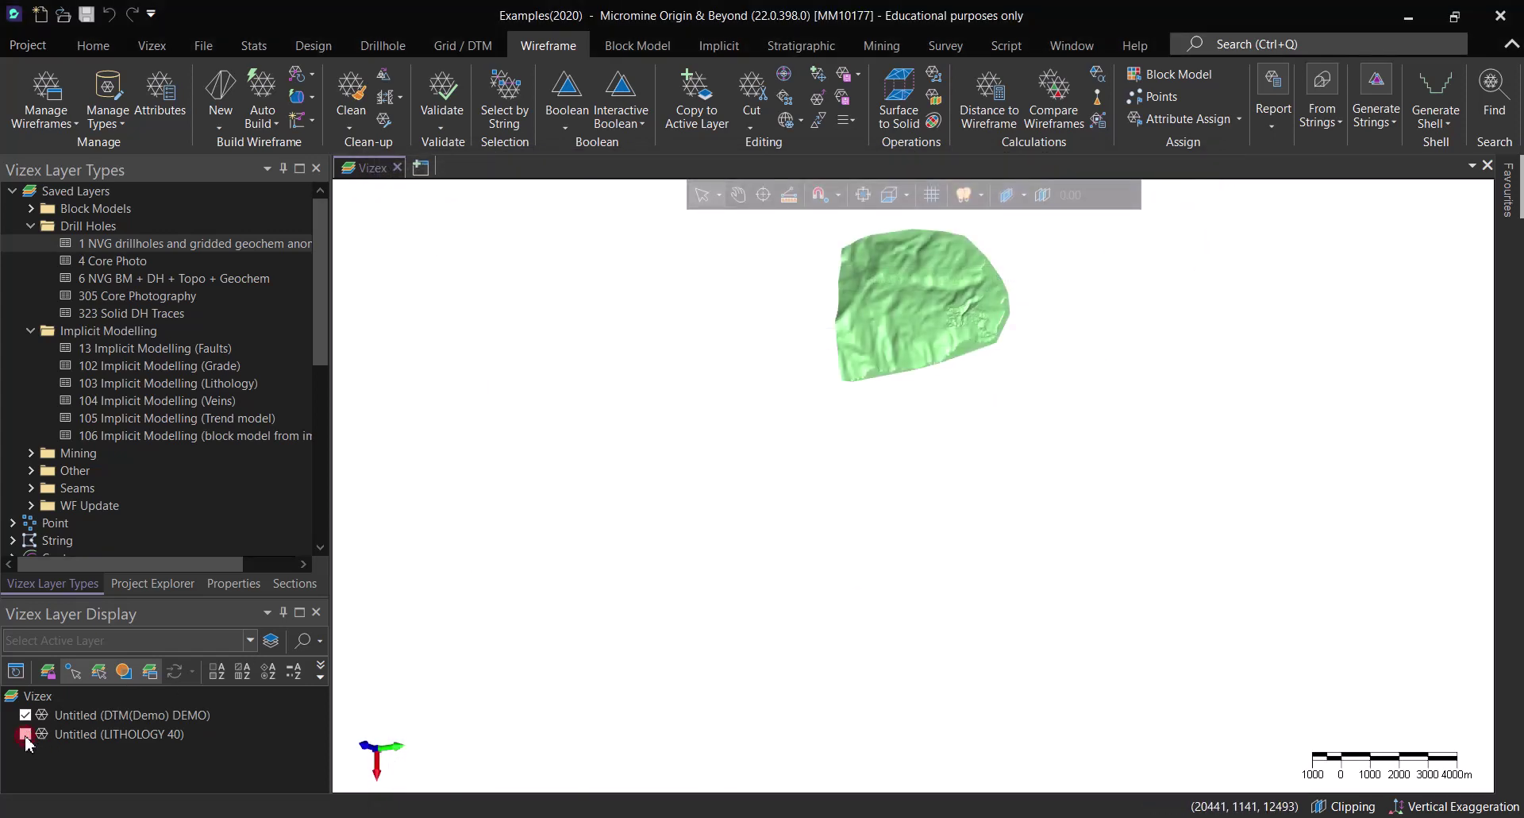
Step: Hide the LITHOLOGY 40 layer and tilt the view of the DEMO terrain
{"action": "left_click", "coordinate": [25, 735]}
{"action": "scroll", "coordinate": [857, 592], "scroll_direction": "up", "scroll_amount": 5}
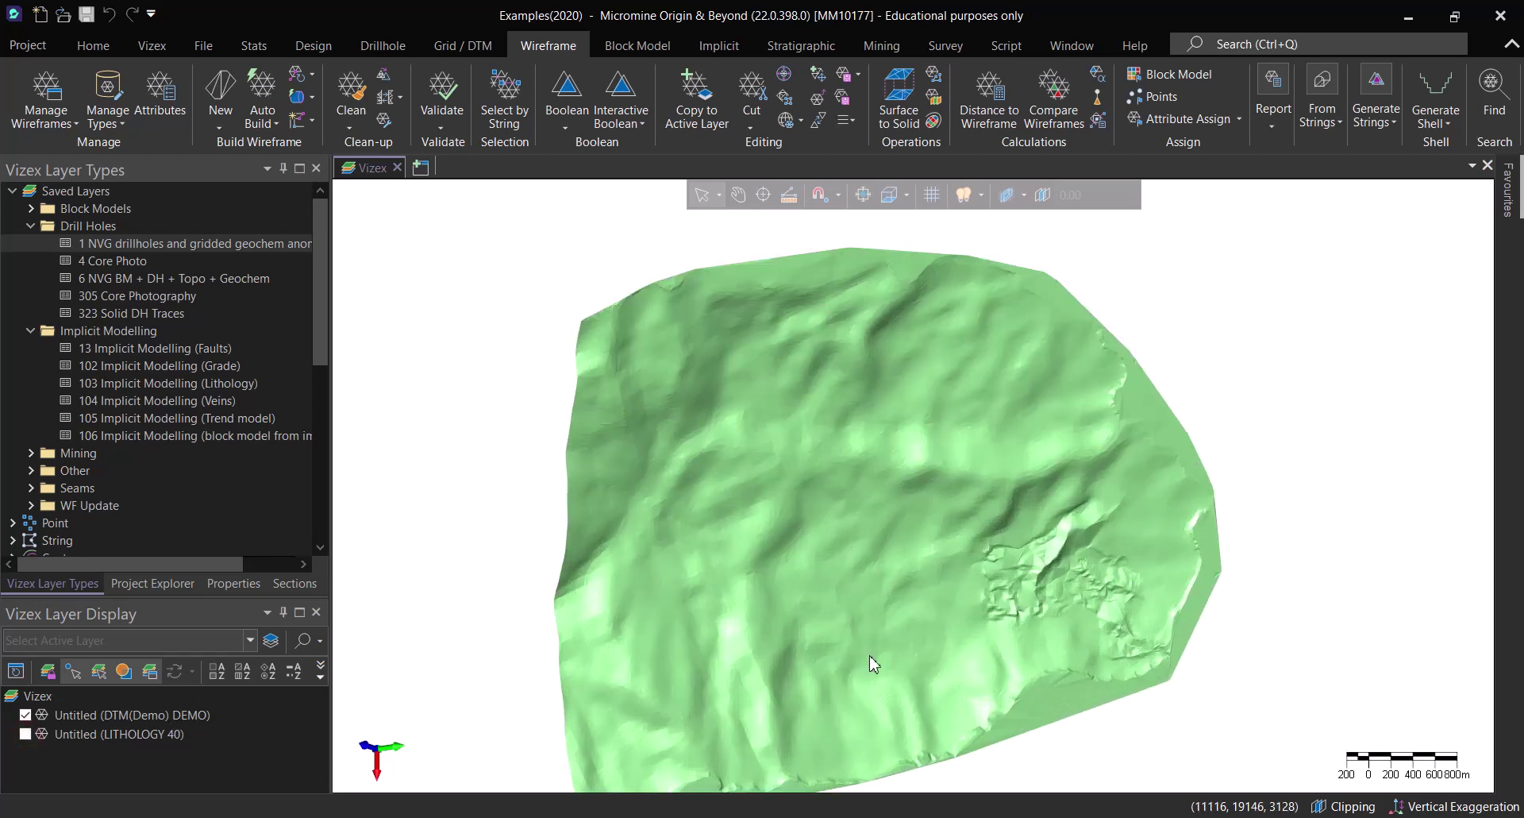
{"action": "middle_click_drag", "start_coordinate": [1035, 429], "coordinate": [1055, 479]}
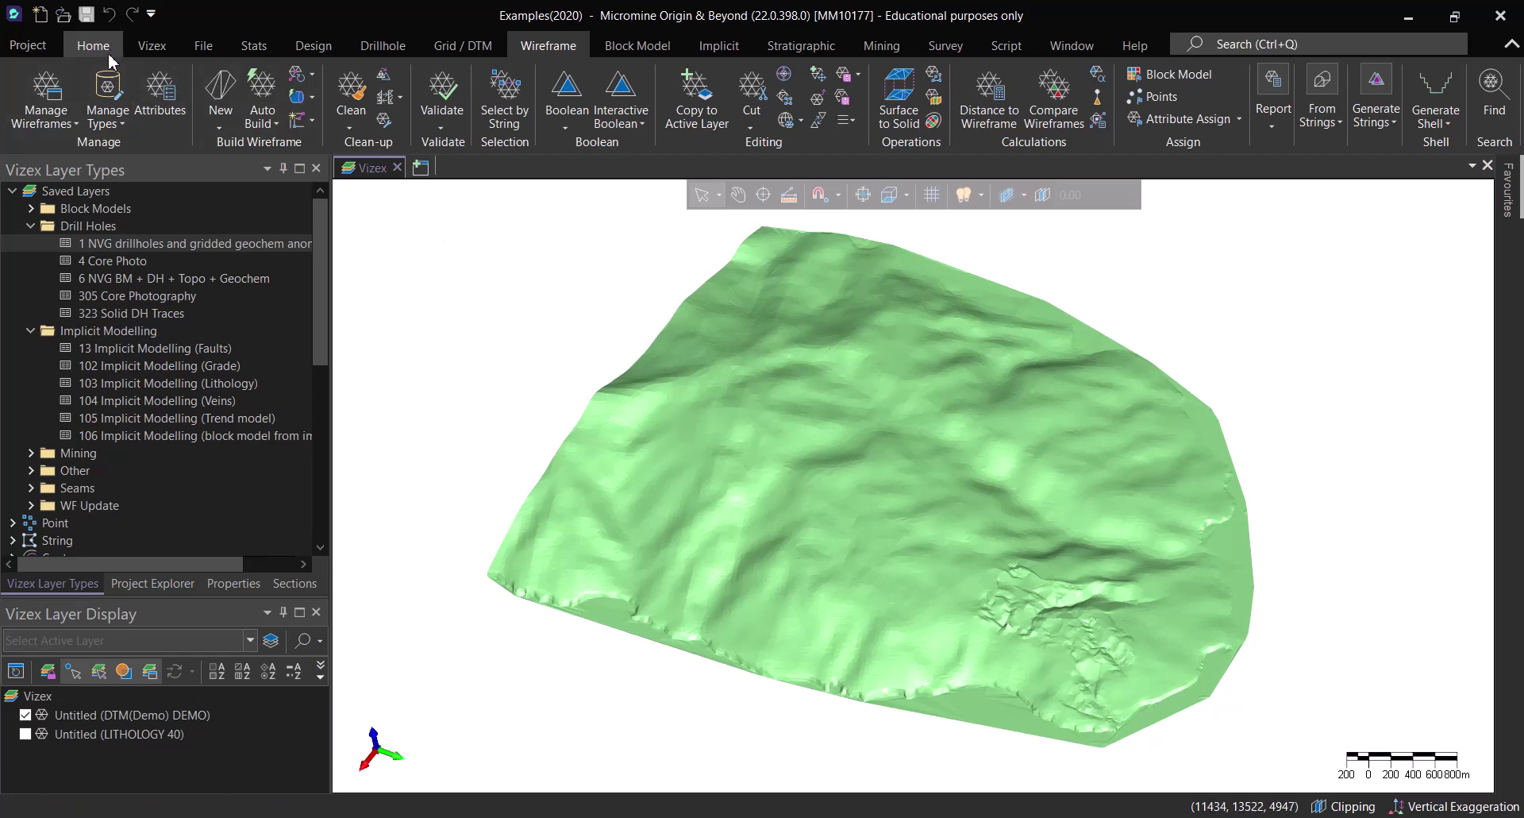
Step: Add a contour layer taking the DEMO surface of DTM(Demo) as input
{"action": "left_click", "coordinate": [152, 46]}
{"action": "left_click", "coordinate": [45, 129]}
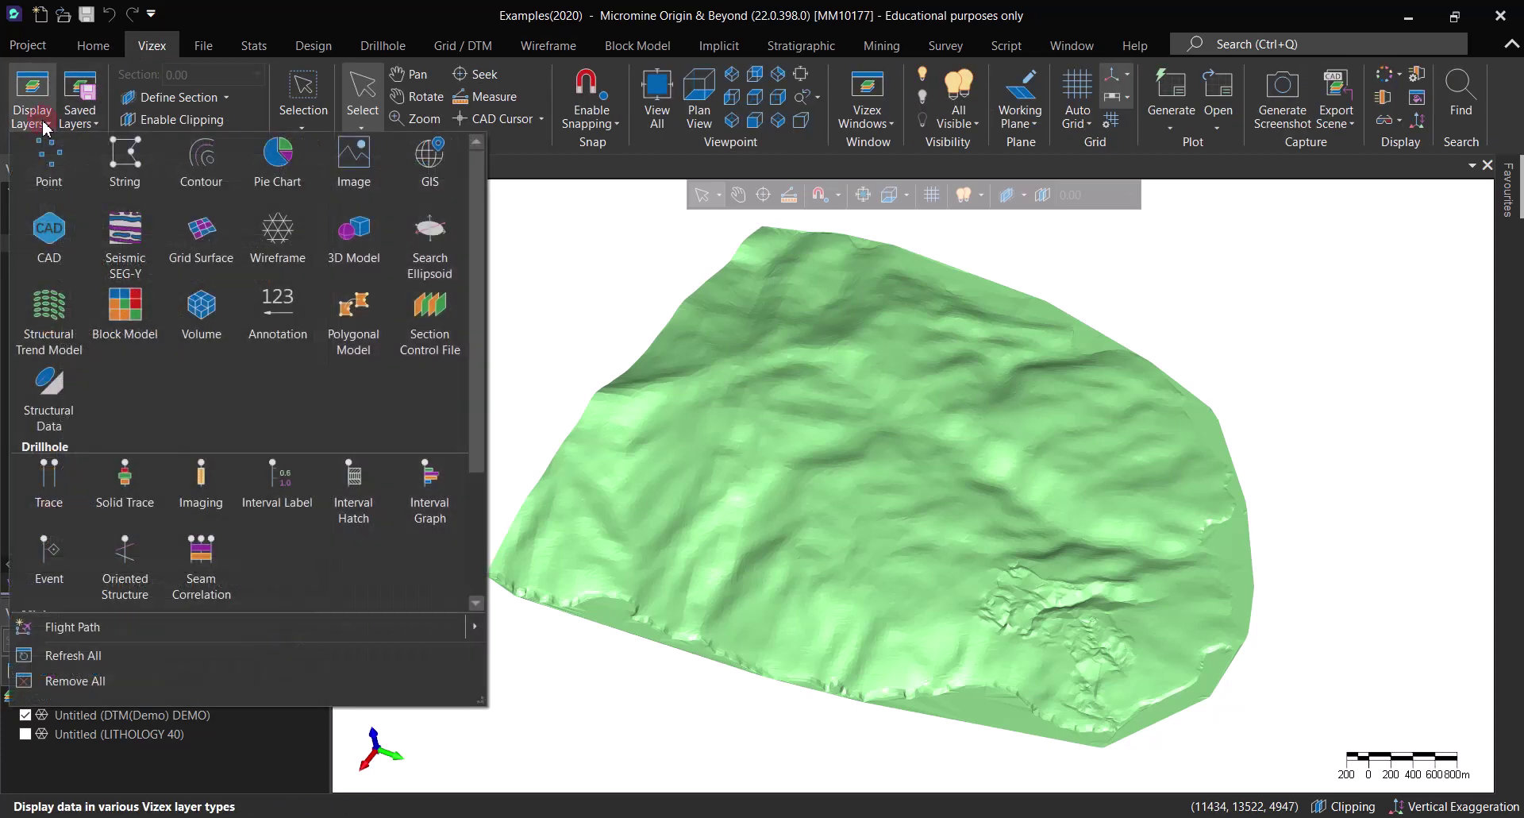
{"action": "left_click", "coordinate": [198, 170]}
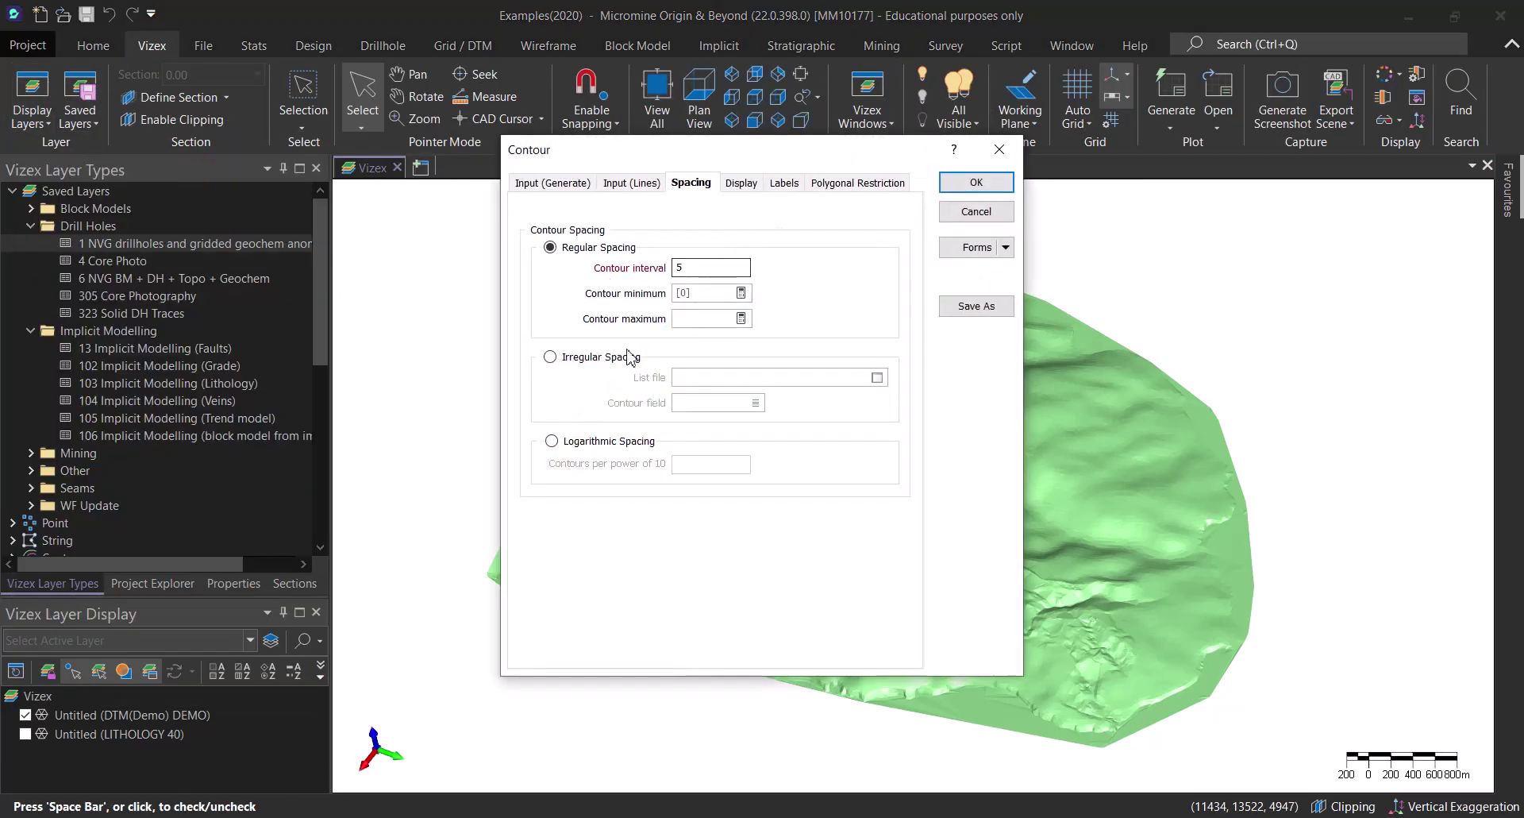
{"action": "left_click", "coordinate": [576, 187]}
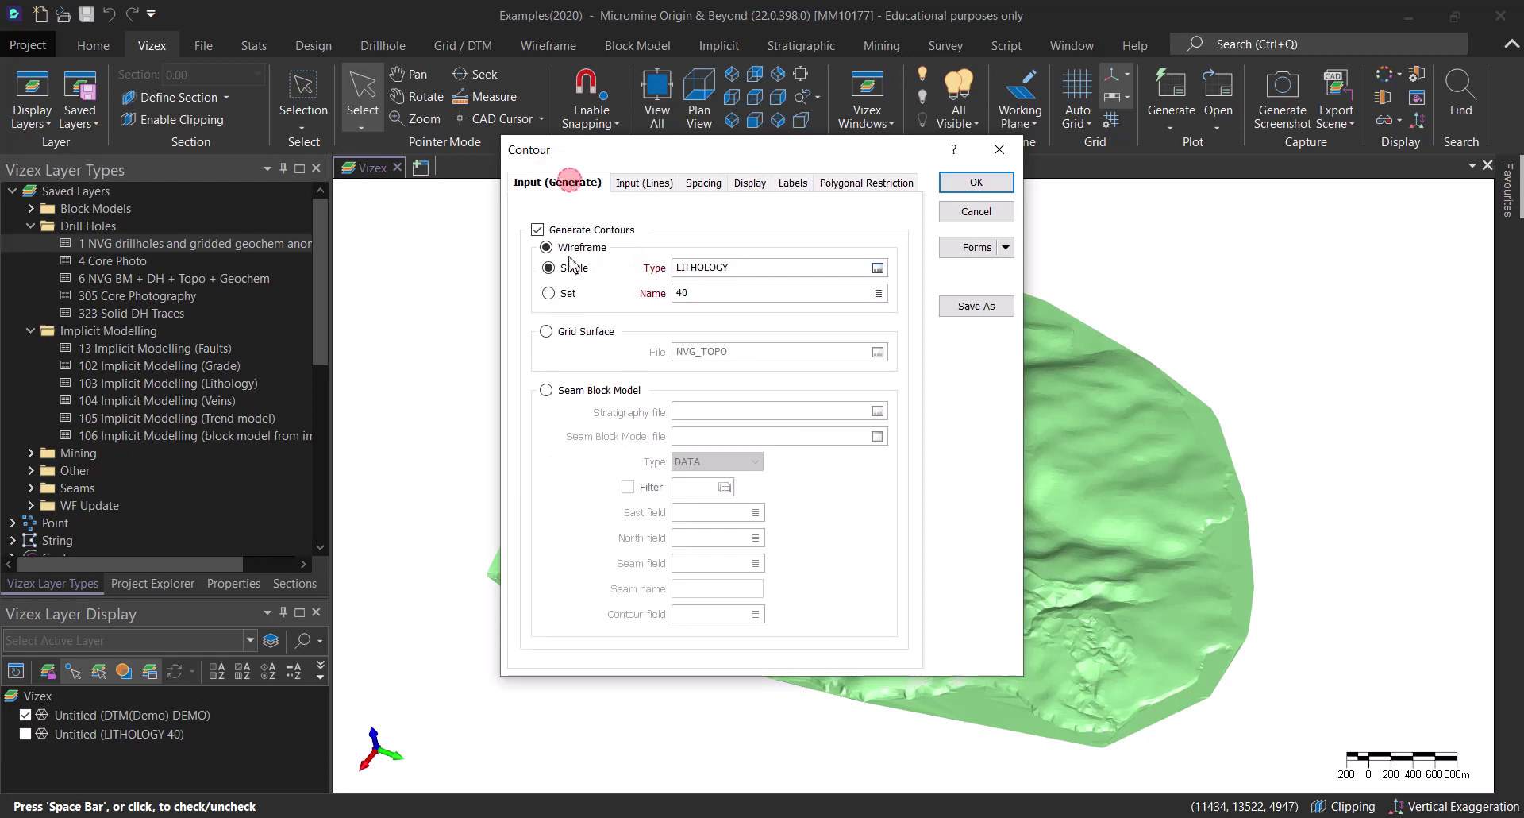
{"action": "left_click", "coordinate": [877, 267]}
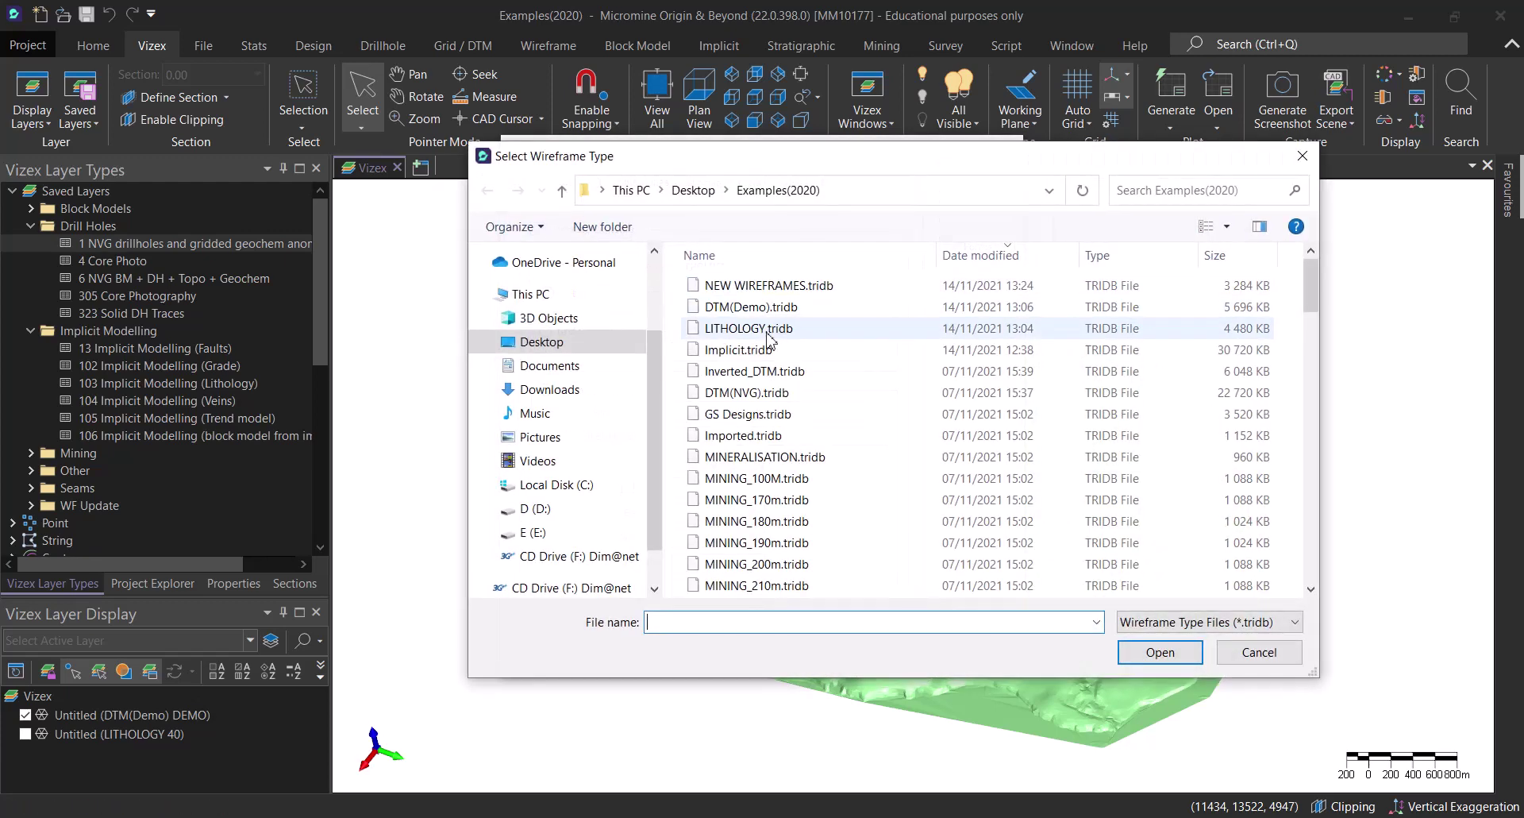
{"action": "left_click", "coordinate": [738, 306]}
{"action": "double_click", "coordinate": [739, 307]}
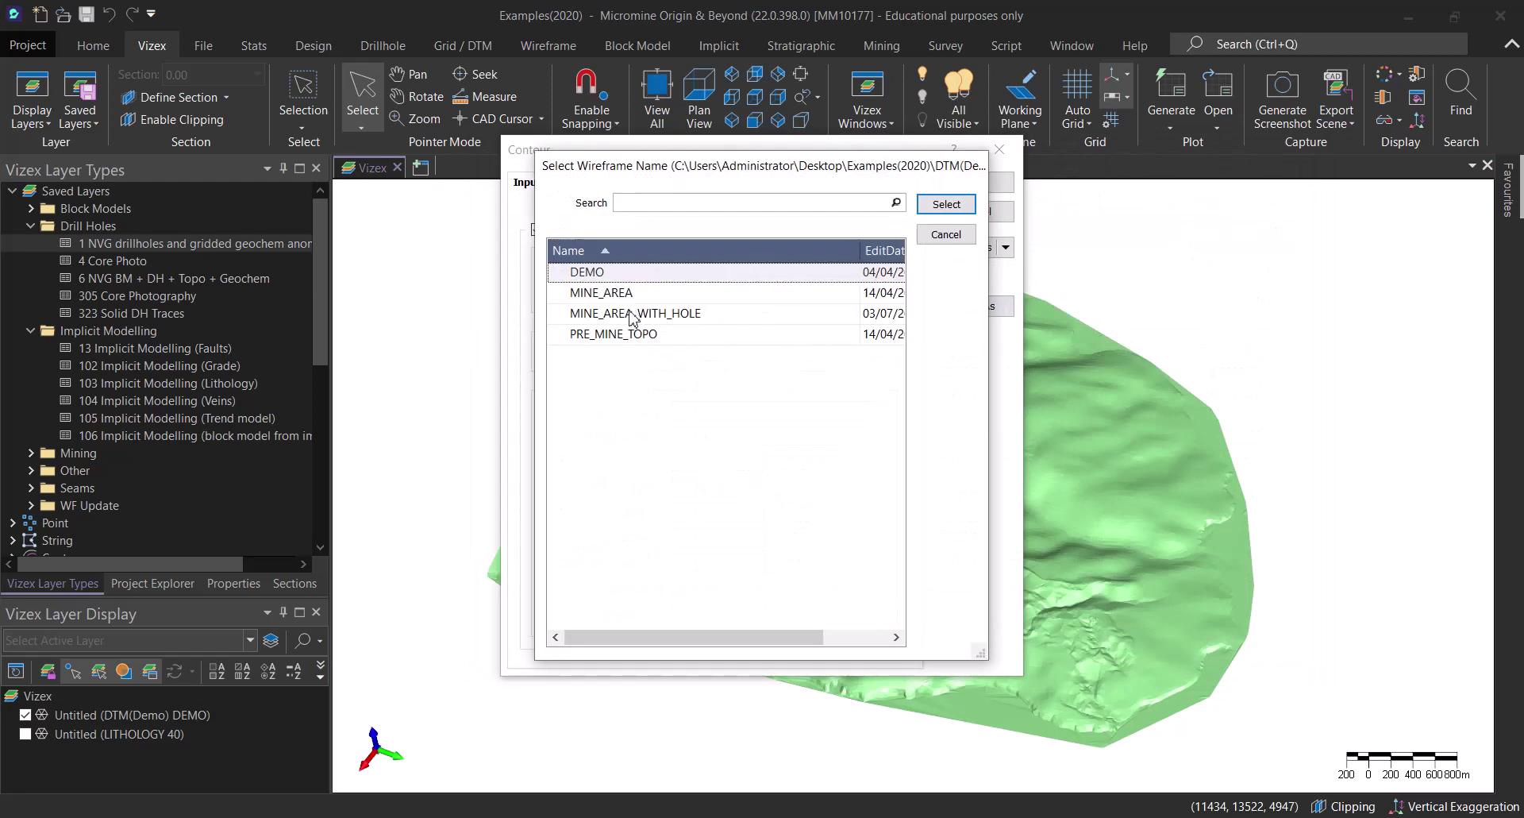
{"action": "double_click", "coordinate": [591, 272]}
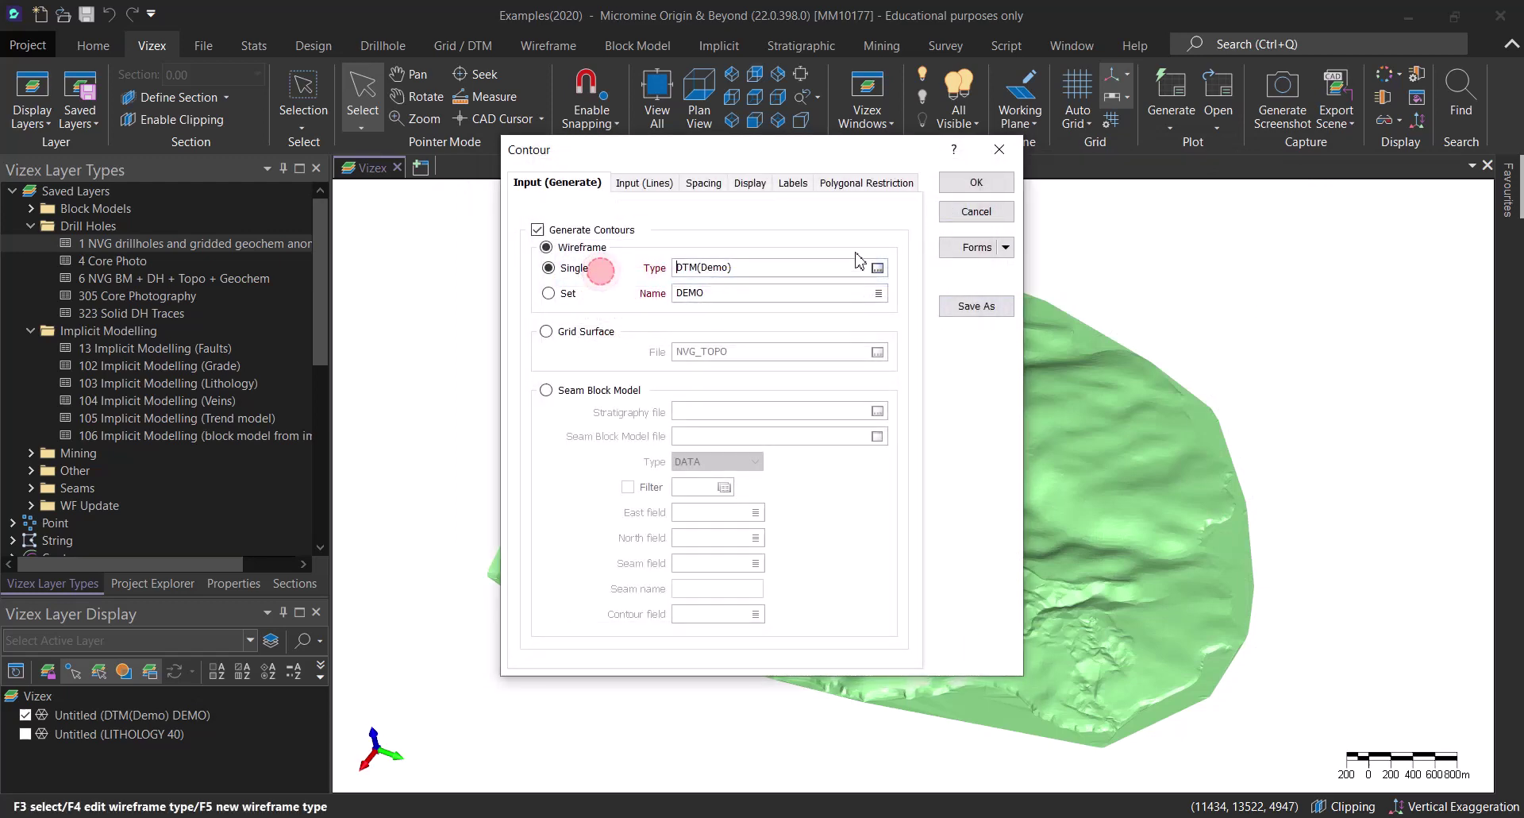
Step: Set the contour interval to 5 and generate the contours over the DTM
{"action": "left_click", "coordinate": [703, 183]}
{"action": "double_click", "coordinate": [697, 268]}
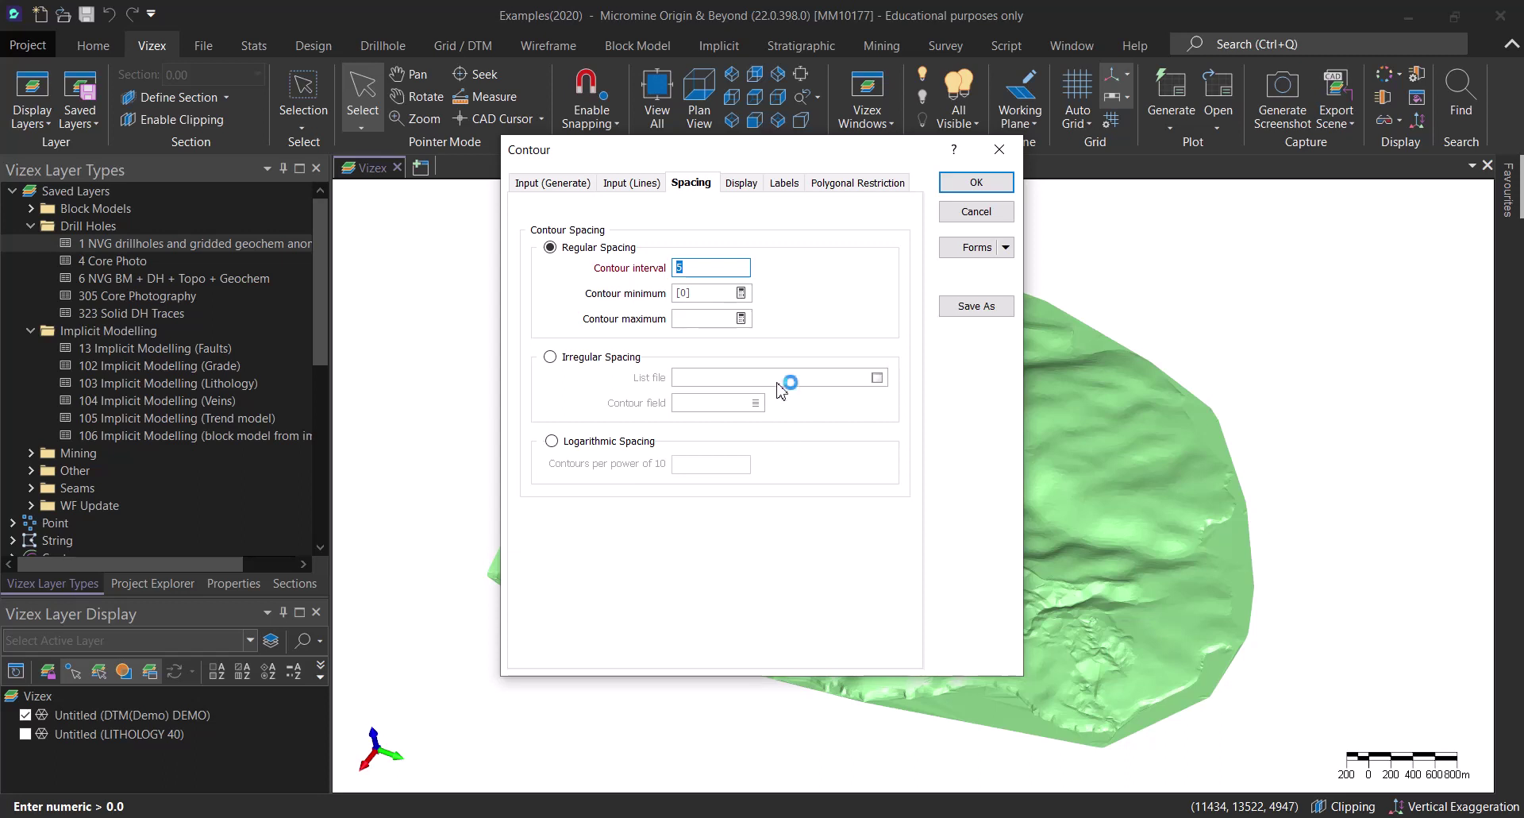
{"action": "left_click_drag", "start_coordinate": [806, 157], "coordinate": [710, 144]}
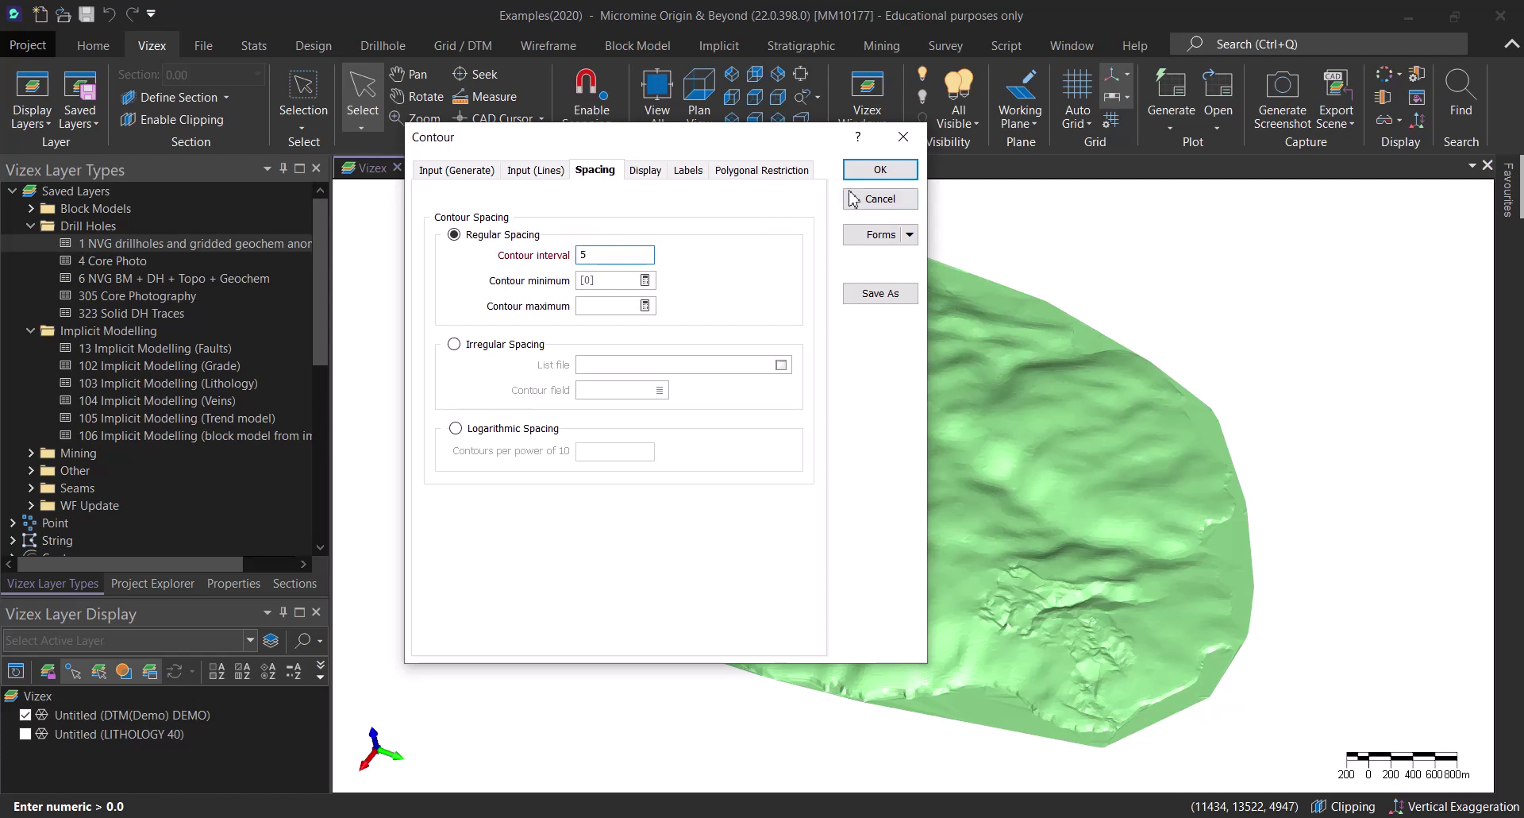
{"action": "left_click", "coordinate": [885, 171]}
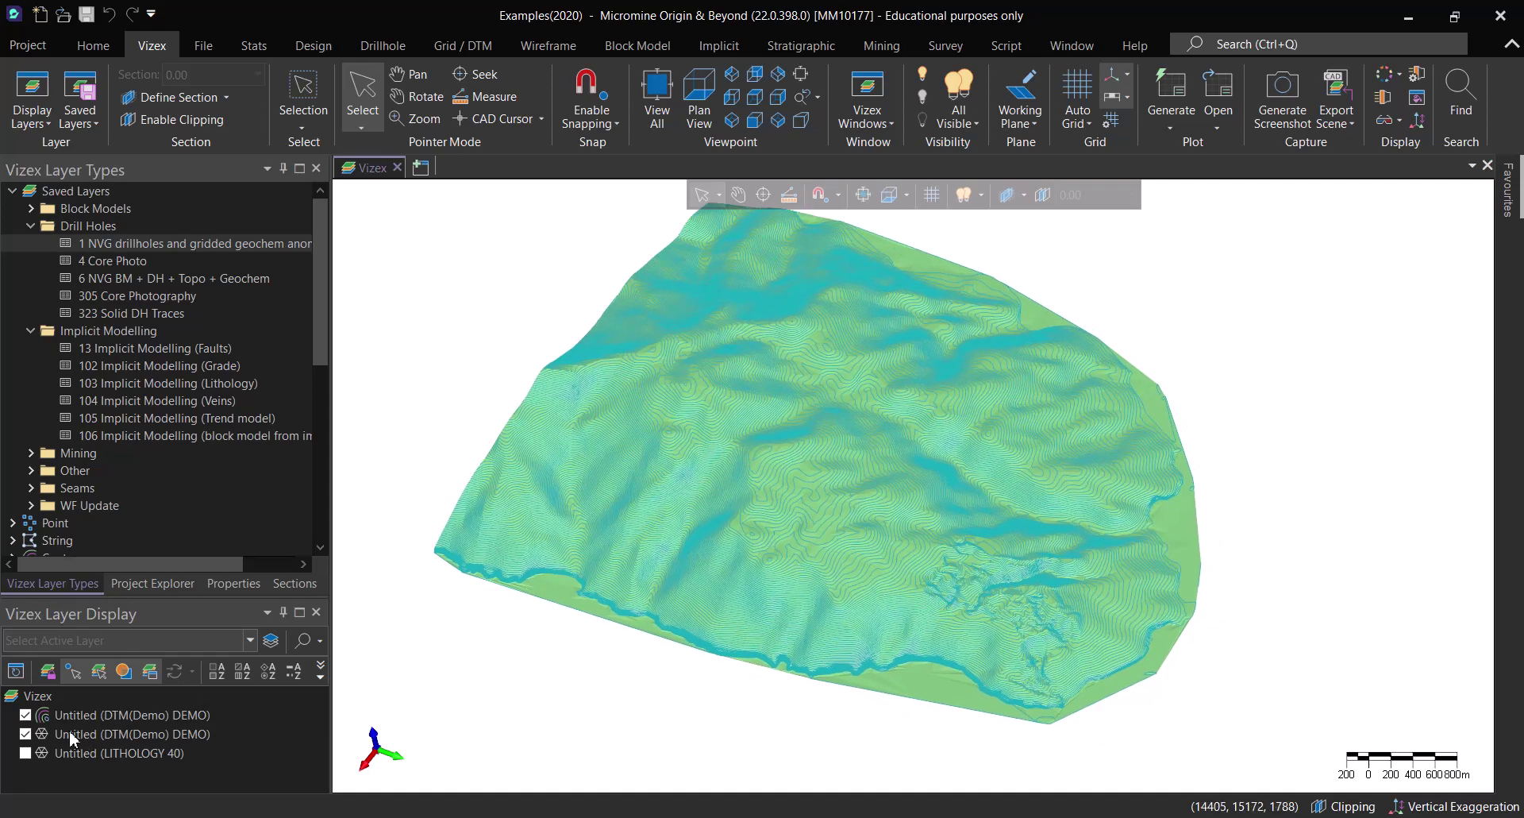
Step: Hide the shaded DTM layer so only the cyan contour lines remain
{"action": "left_click", "coordinate": [27, 734]}
{"action": "scroll", "coordinate": [758, 522], "scroll_direction": "up", "scroll_amount": 4}
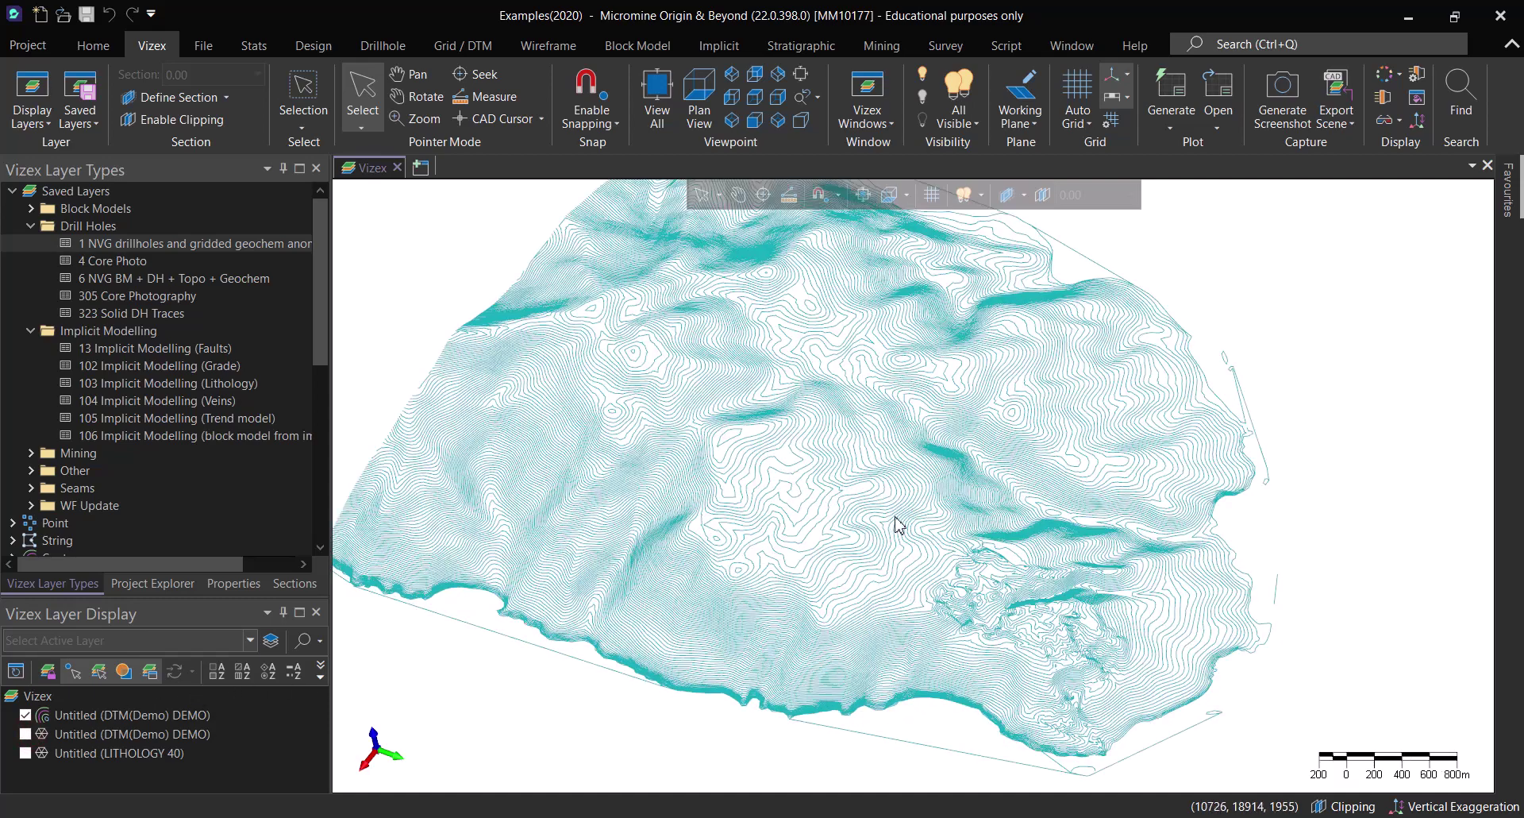
{"action": "scroll", "coordinate": [911, 529], "scroll_direction": "up", "scroll_amount": 8}
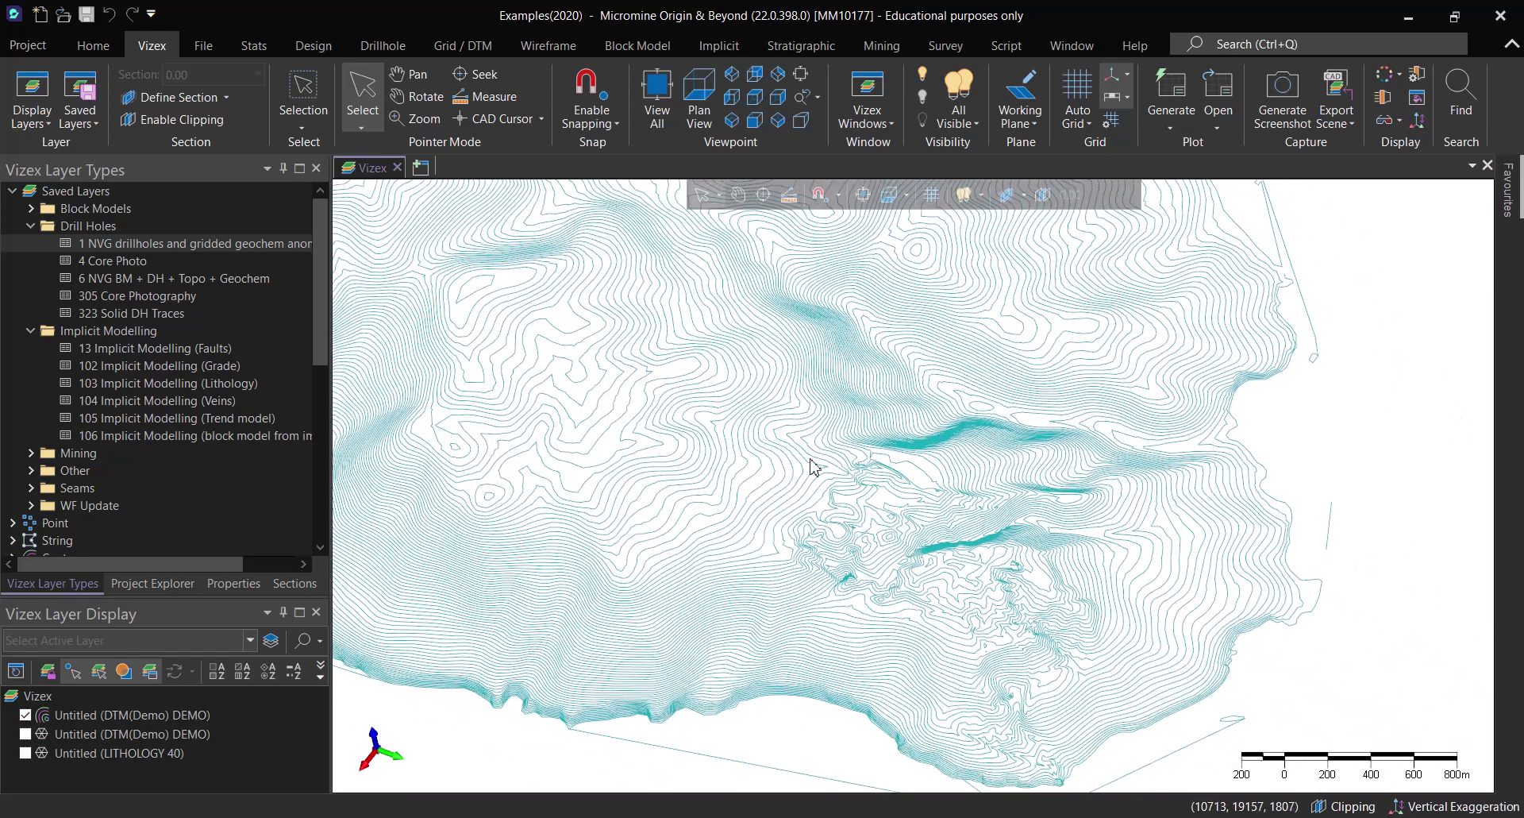
{"action": "scroll", "coordinate": [766, 566], "scroll_direction": "up", "scroll_amount": 5}
{"action": "scroll", "coordinate": [750, 591], "scroll_direction": "down", "scroll_amount": 10}
Step: Rotate the contours in 3-D, then switch to Plan View and box-select them
{"action": "middle_click_drag", "start_coordinate": [751, 587], "coordinate": [945, 626]}
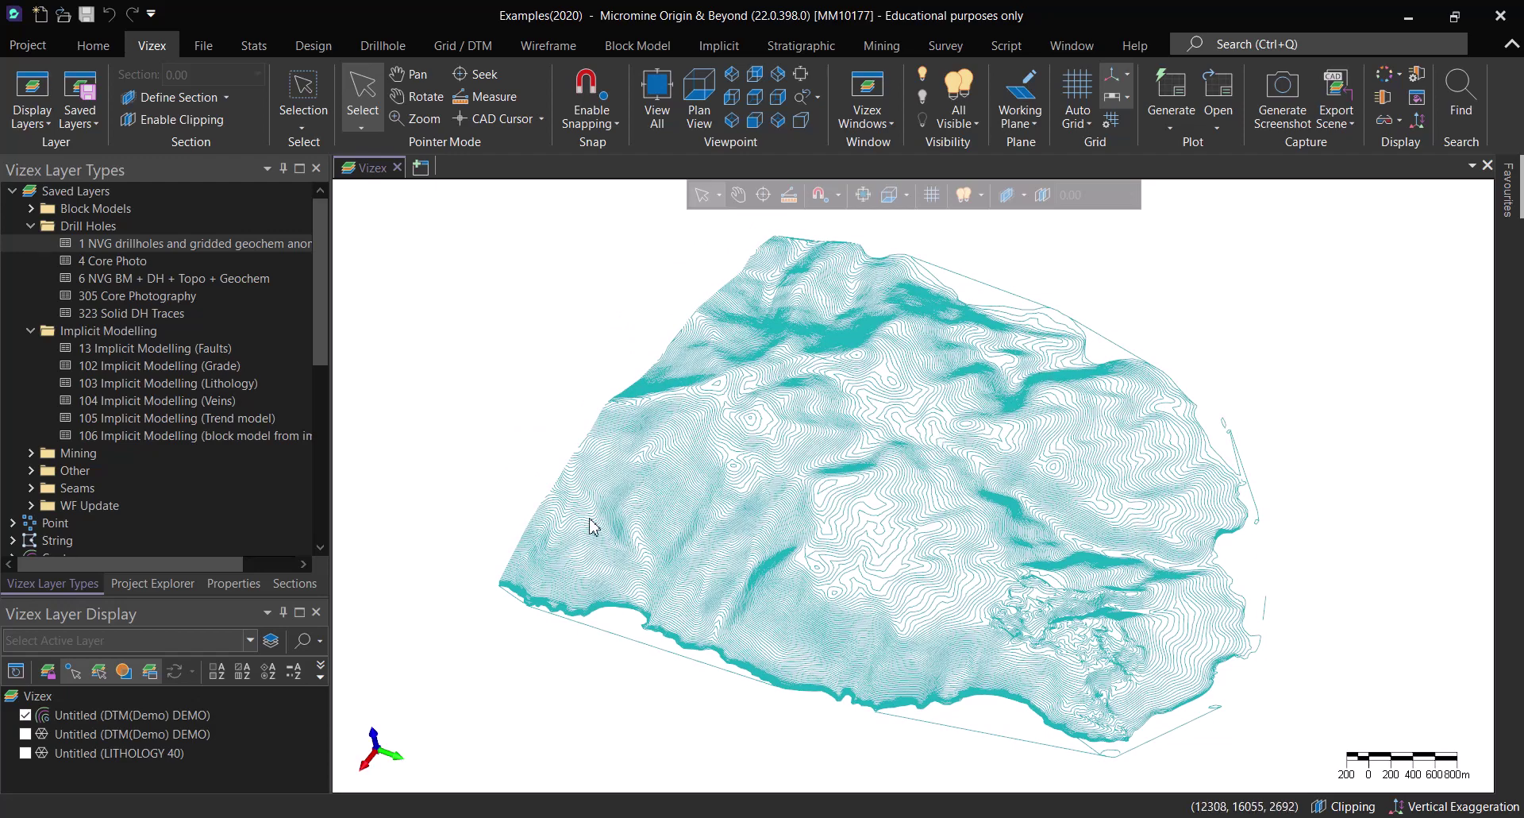
{"action": "middle_click_drag", "start_coordinate": [592, 533], "coordinate": [957, 592]}
{"action": "scroll", "coordinate": [956, 592], "scroll_direction": "down", "scroll_amount": 4}
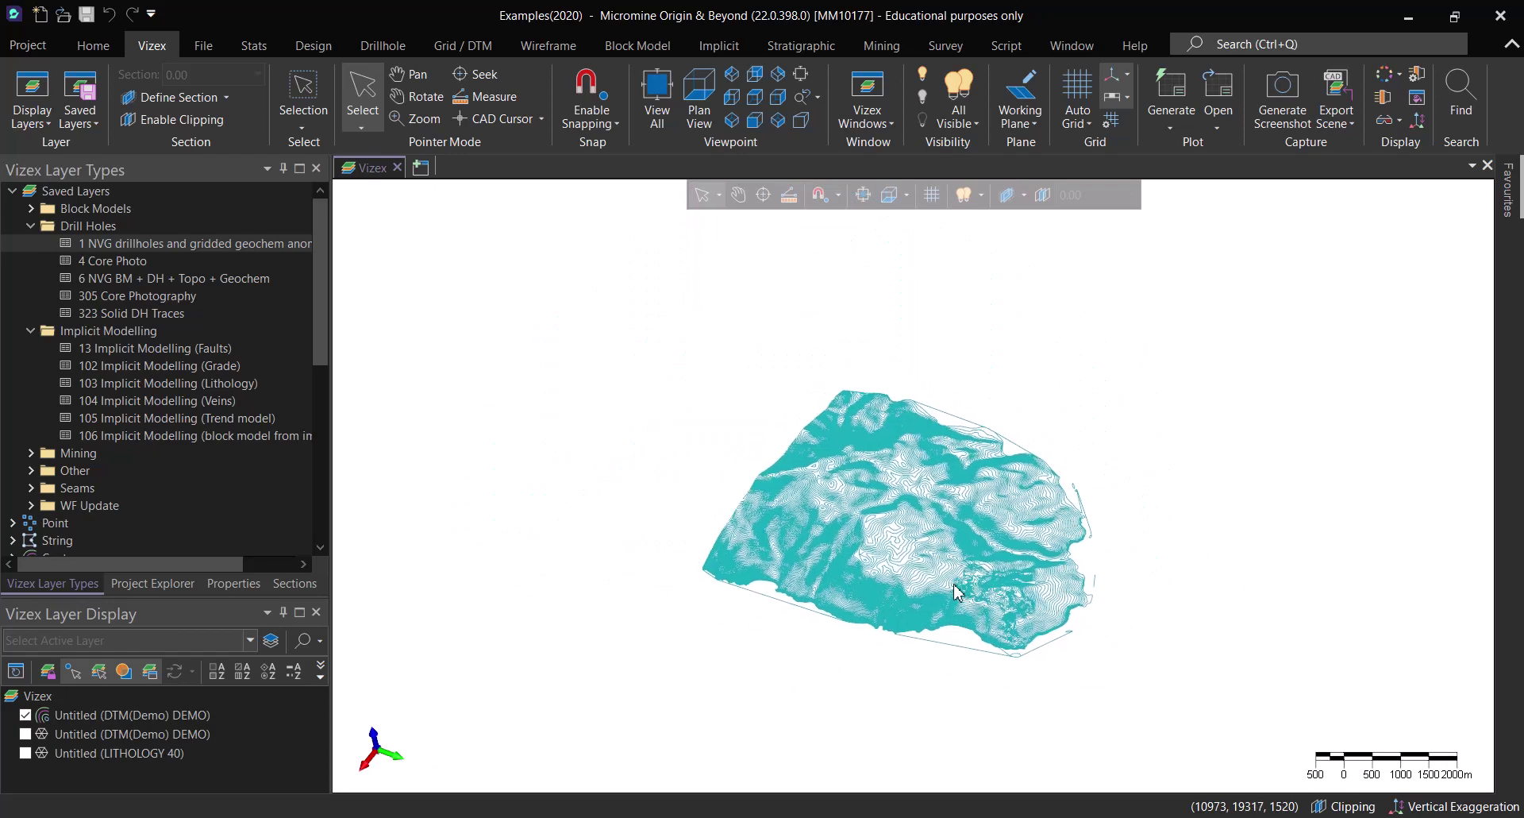
{"action": "key", "text": "p"}
{"action": "left_click_drag", "start_coordinate": [603, 238], "coordinate": [1121, 744]}
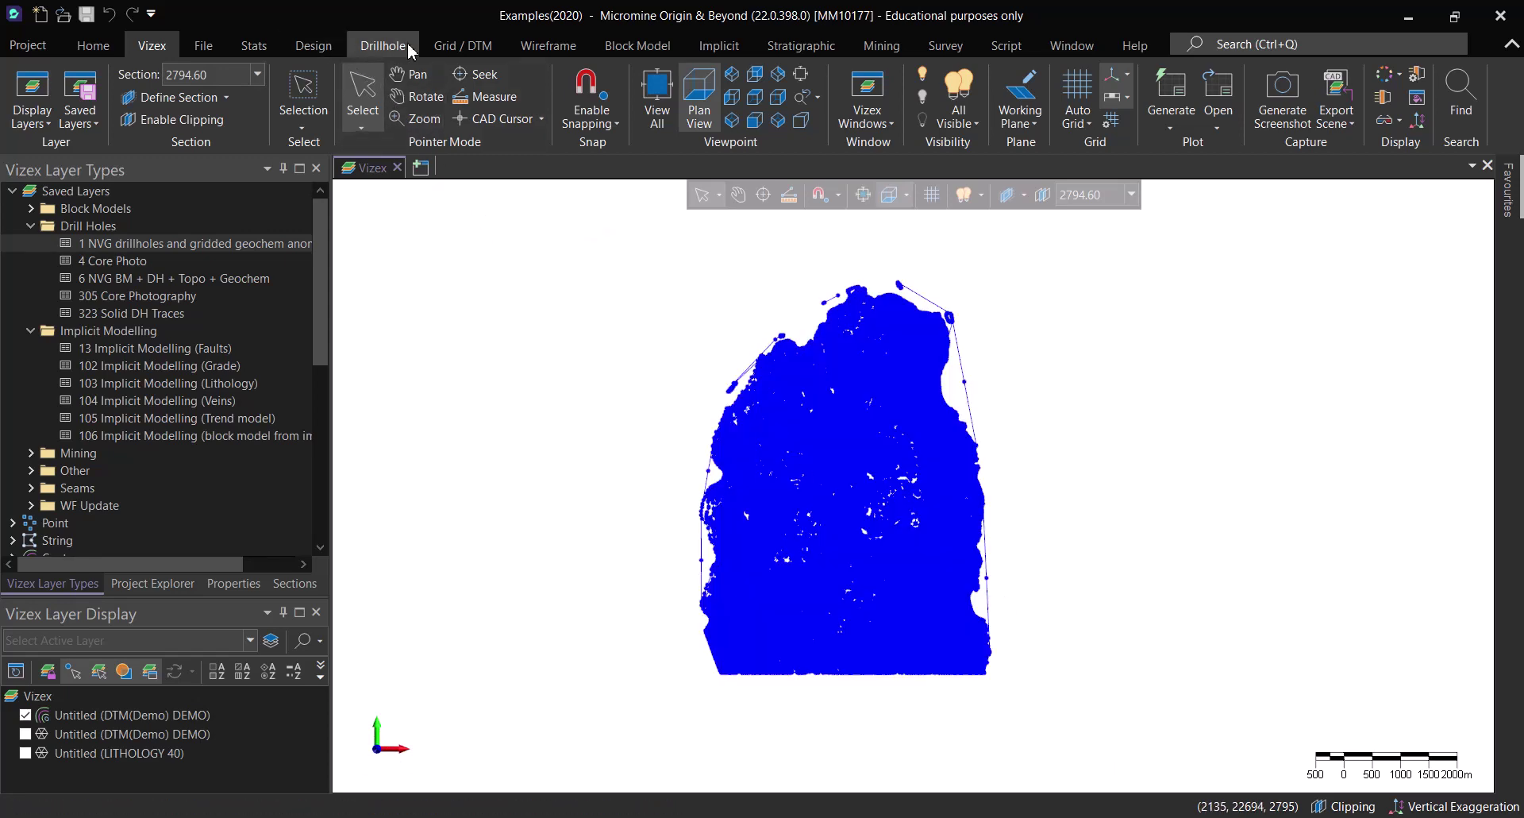
Step: Start and cancel Interactive New DTM on Grid / DTM, then hide the contour layer
{"action": "left_click", "coordinate": [463, 49]}
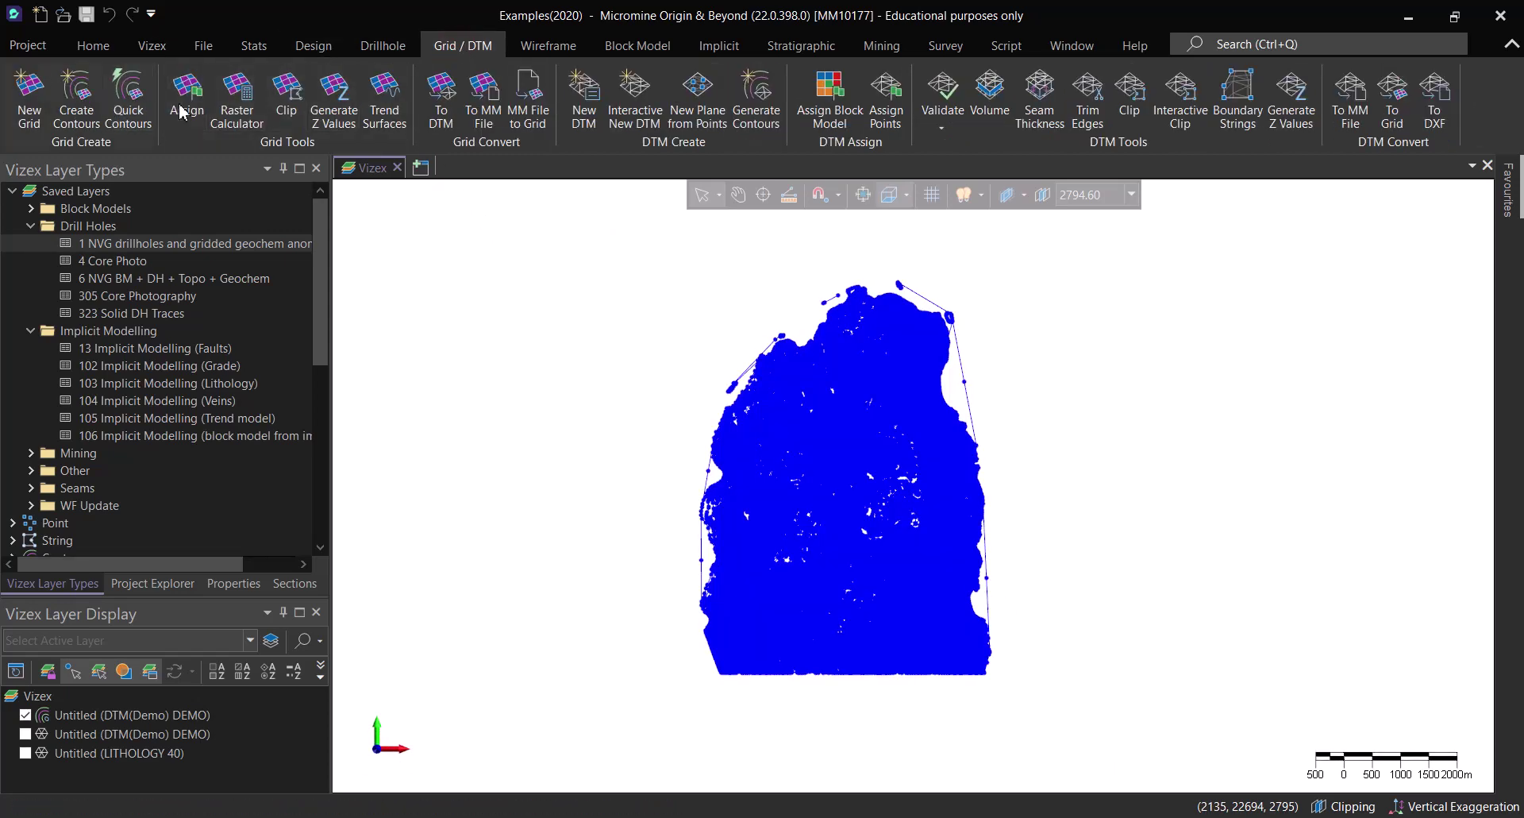
{"action": "left_click", "coordinate": [633, 111]}
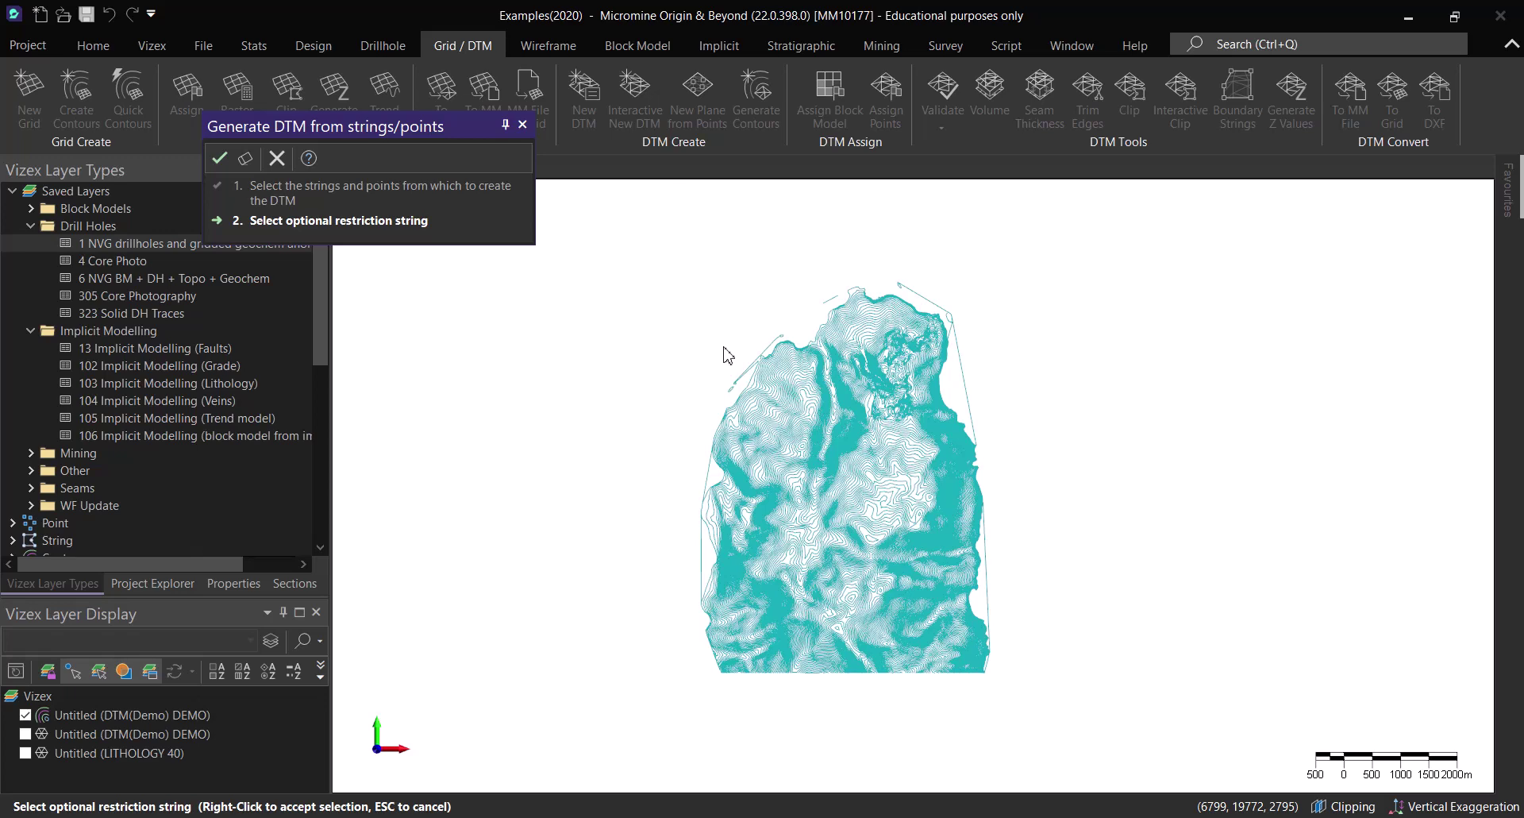
{"action": "right_click", "coordinate": [843, 508]}
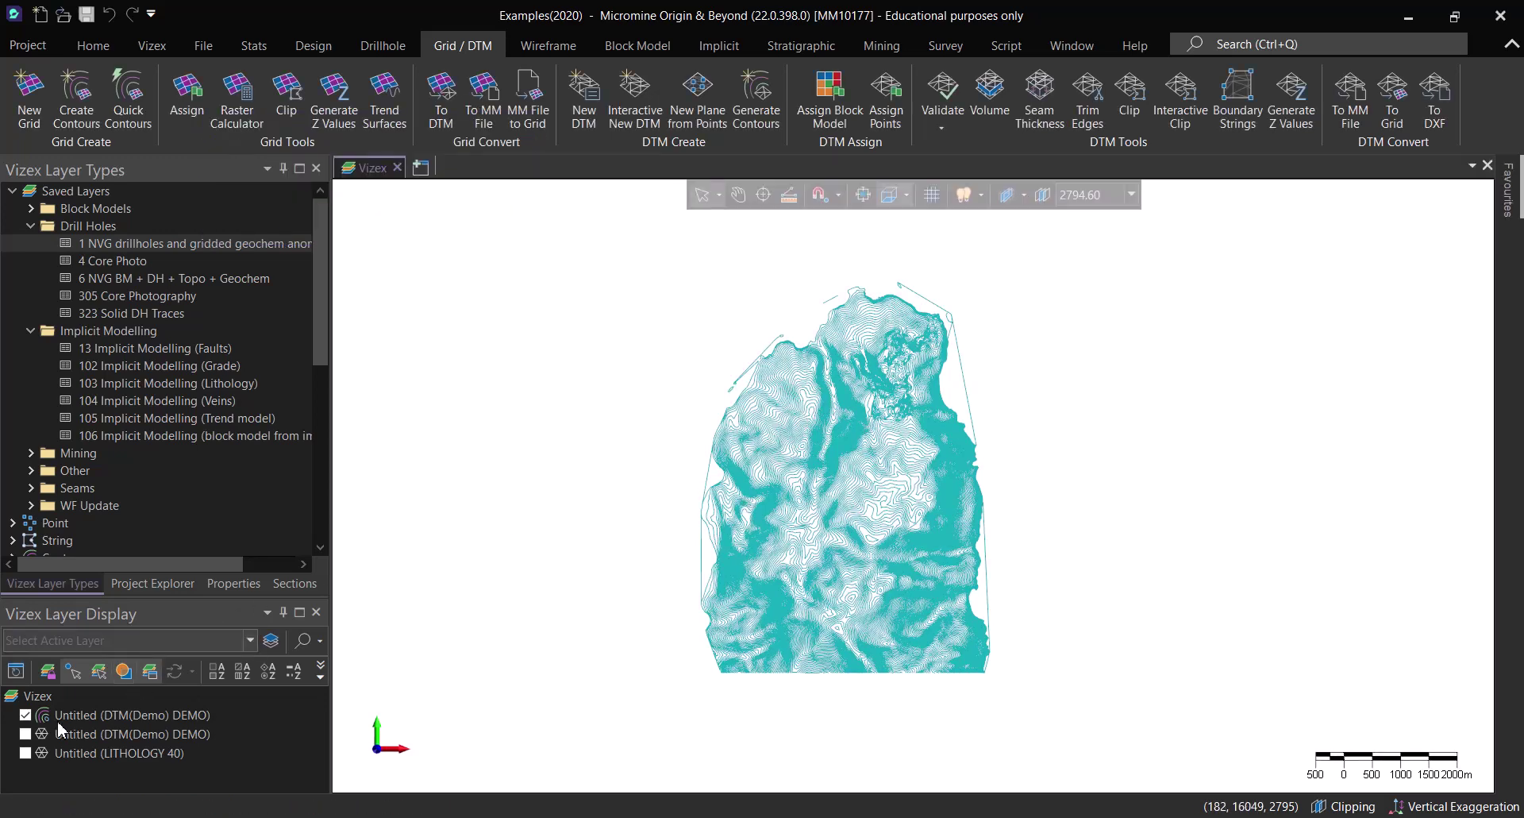
{"action": "left_click", "coordinate": [25, 716]}
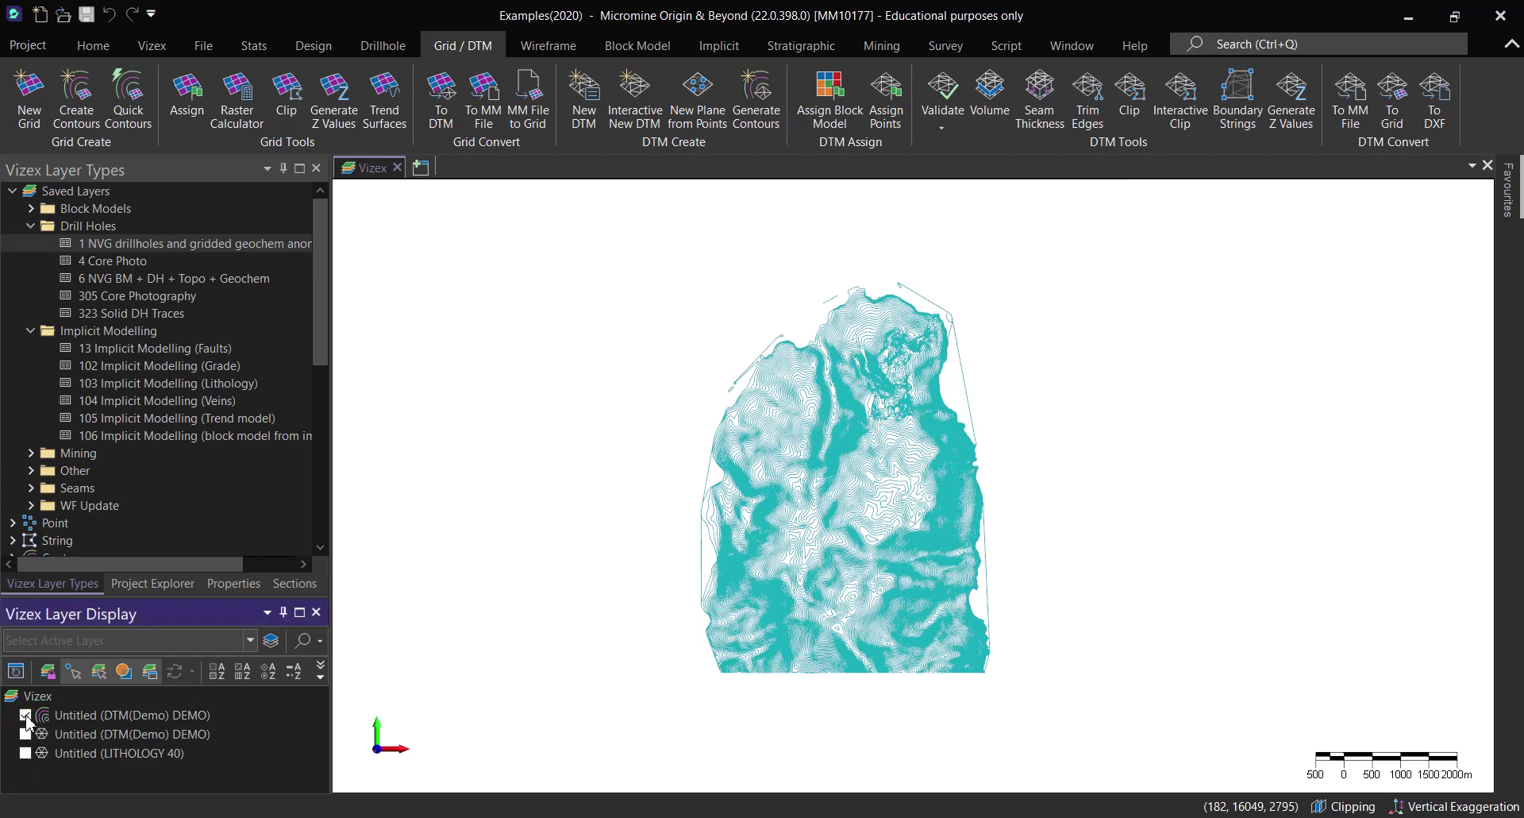
{"action": "left_click", "coordinate": [26, 715]}
Step: Show LITHOLOGY 40, make it the active layer and zoom onto the solid
{"action": "left_click", "coordinate": [25, 754]}
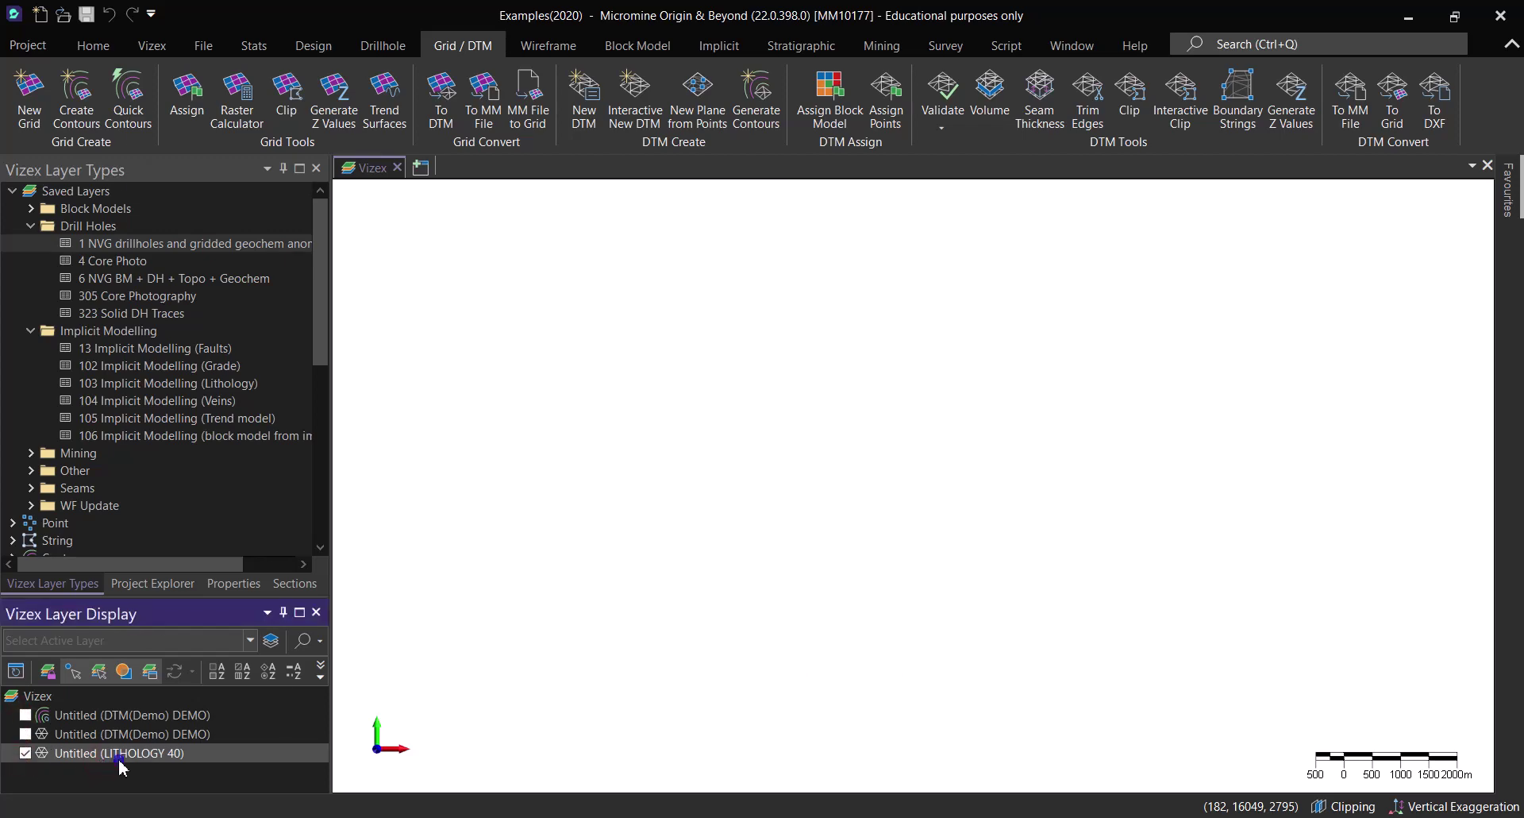
{"action": "right_click", "coordinate": [118, 755]}
{"action": "left_click", "coordinate": [190, 192]}
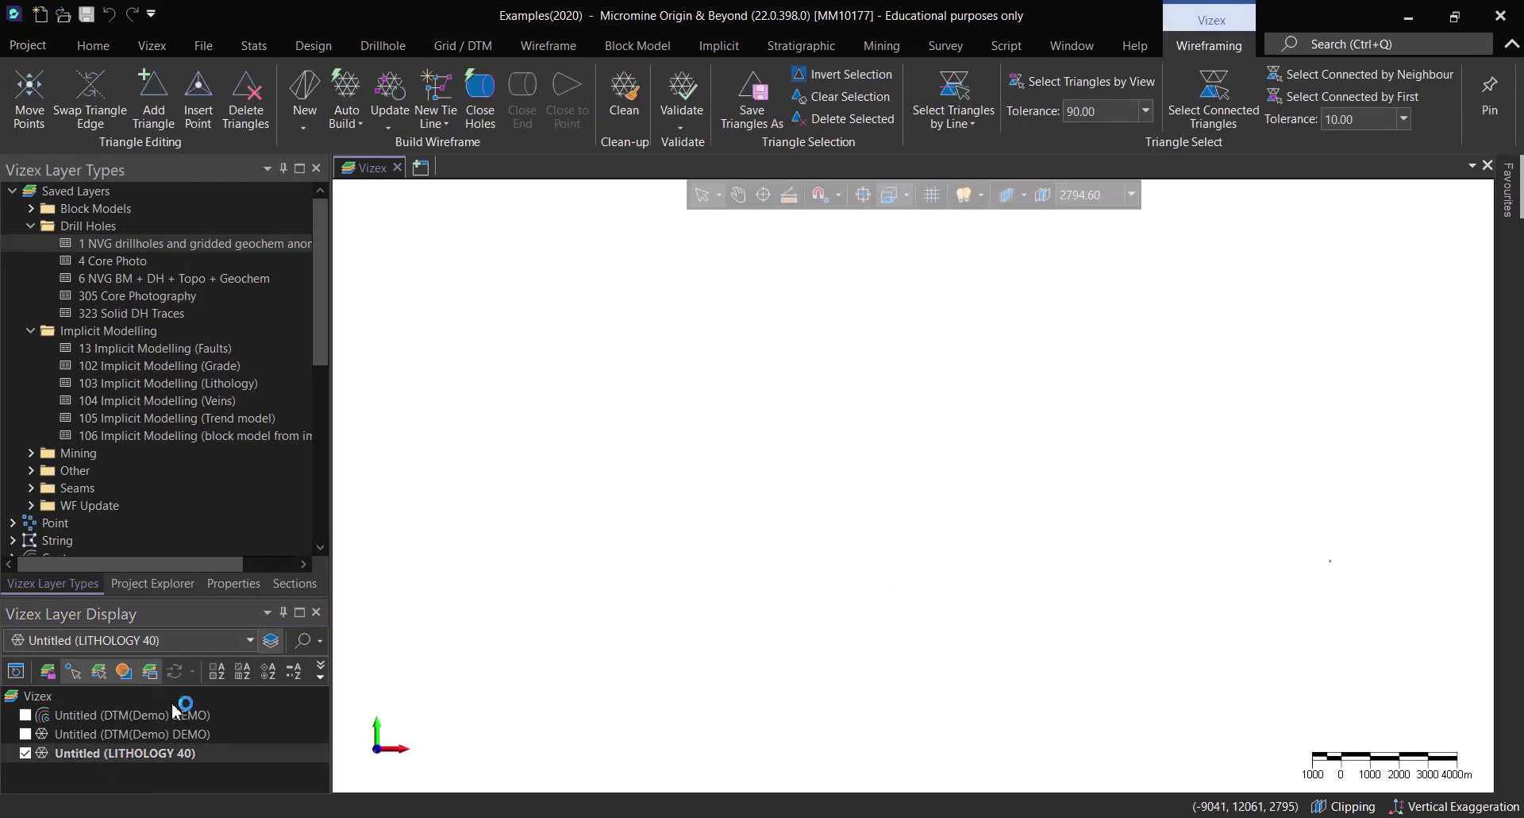
{"action": "right_click", "coordinate": [115, 754]}
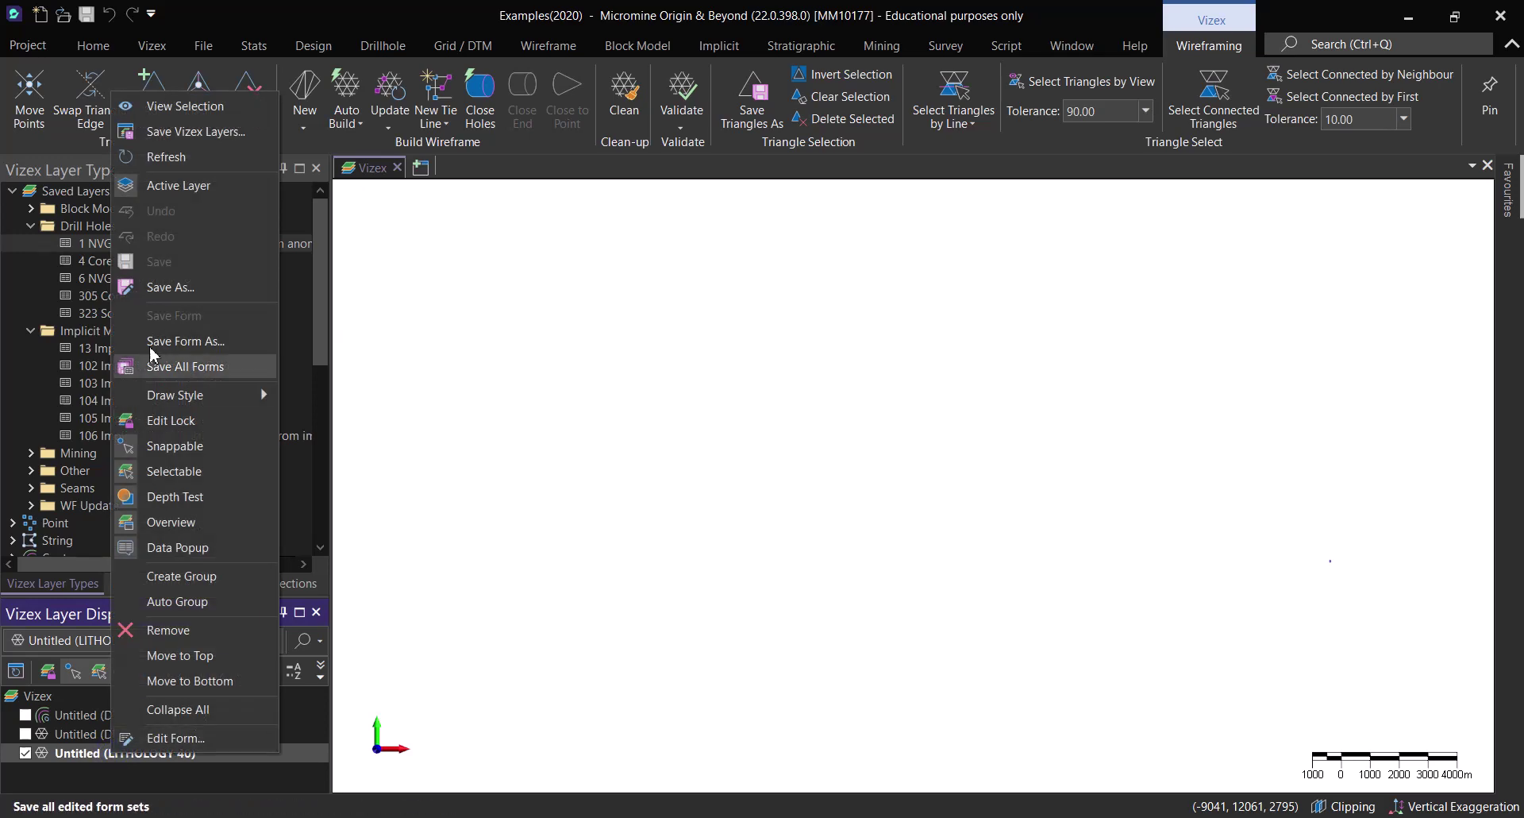
{"action": "left_click", "coordinate": [171, 105]}
{"action": "left_click_drag", "start_coordinate": [880, 647], "coordinate": [905, 508]}
{"action": "scroll", "coordinate": [1025, 491], "scroll_direction": "down", "scroll_amount": 3}
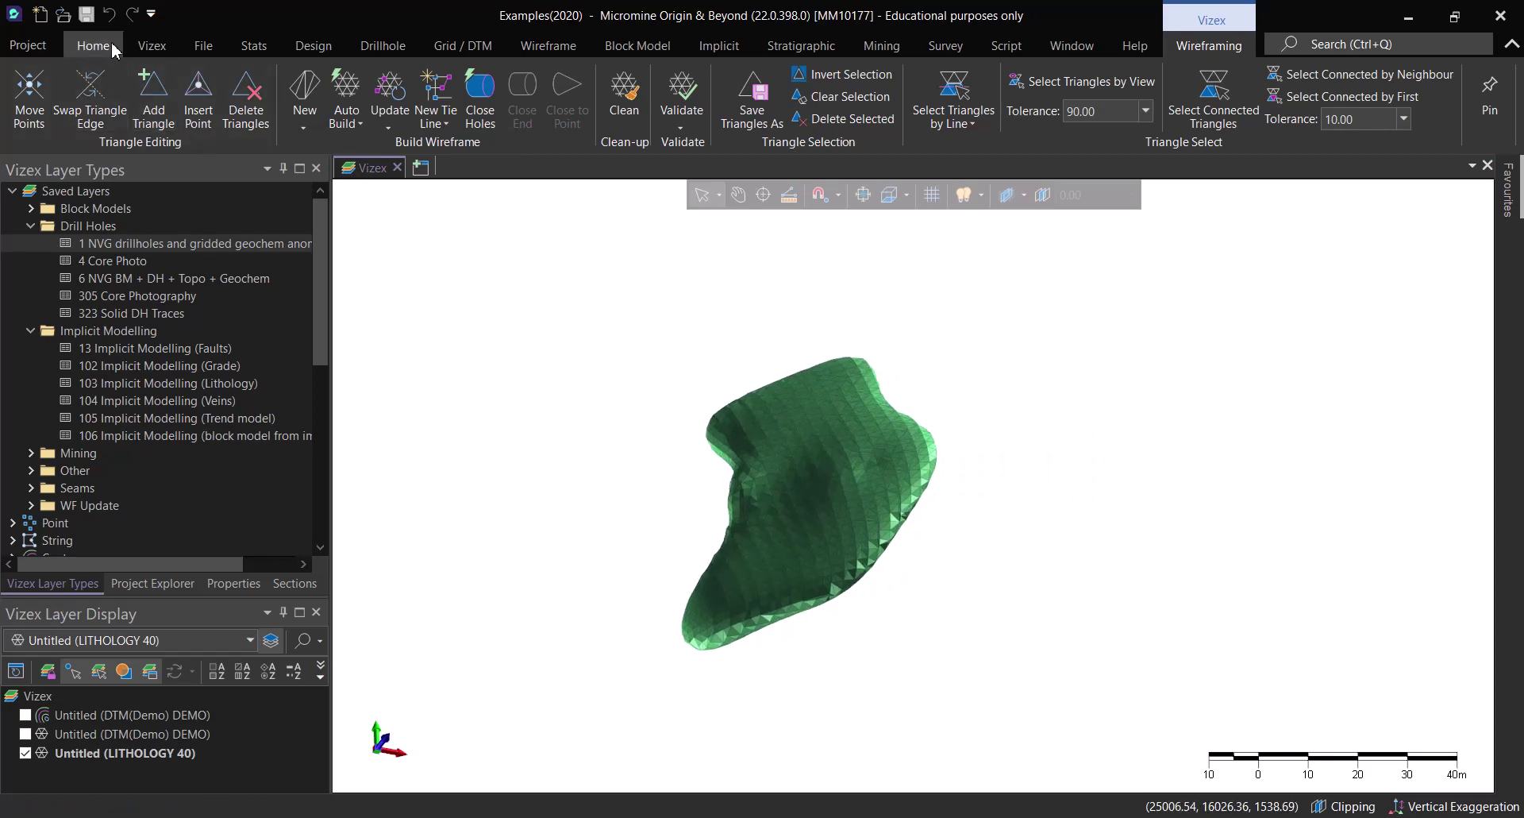
Step: Add a new contour display layer from the Vizex display commands
{"action": "left_click", "coordinate": [73, 48]}
{"action": "left_click", "coordinate": [28, 45]}
{"action": "key", "text": "Escape"}
{"action": "left_click", "coordinate": [152, 48]}
{"action": "left_click", "coordinate": [32, 111]}
{"action": "left_click", "coordinate": [205, 173]}
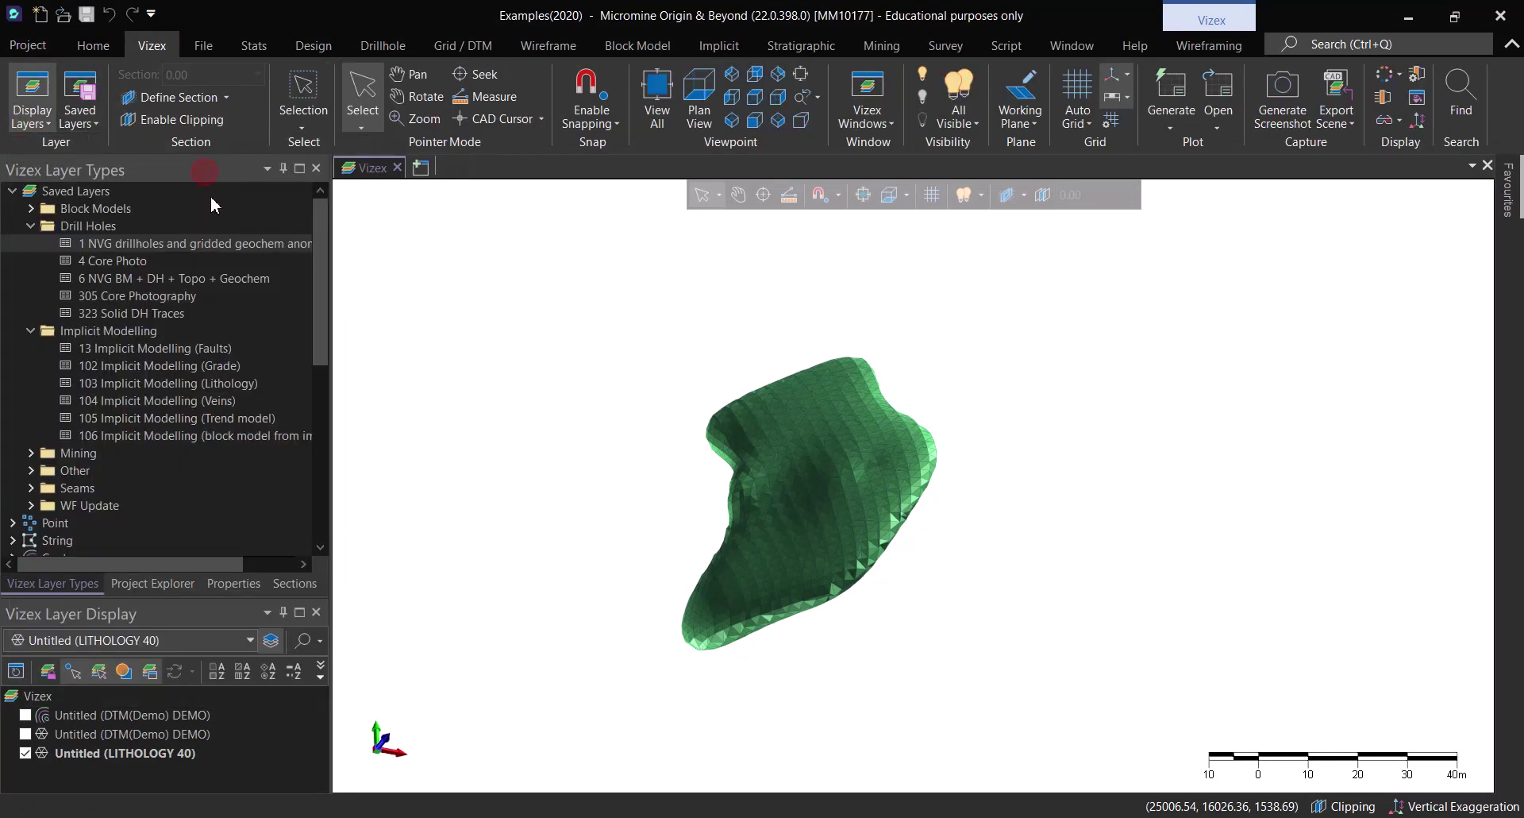
{"action": "left_click", "coordinate": [534, 182]}
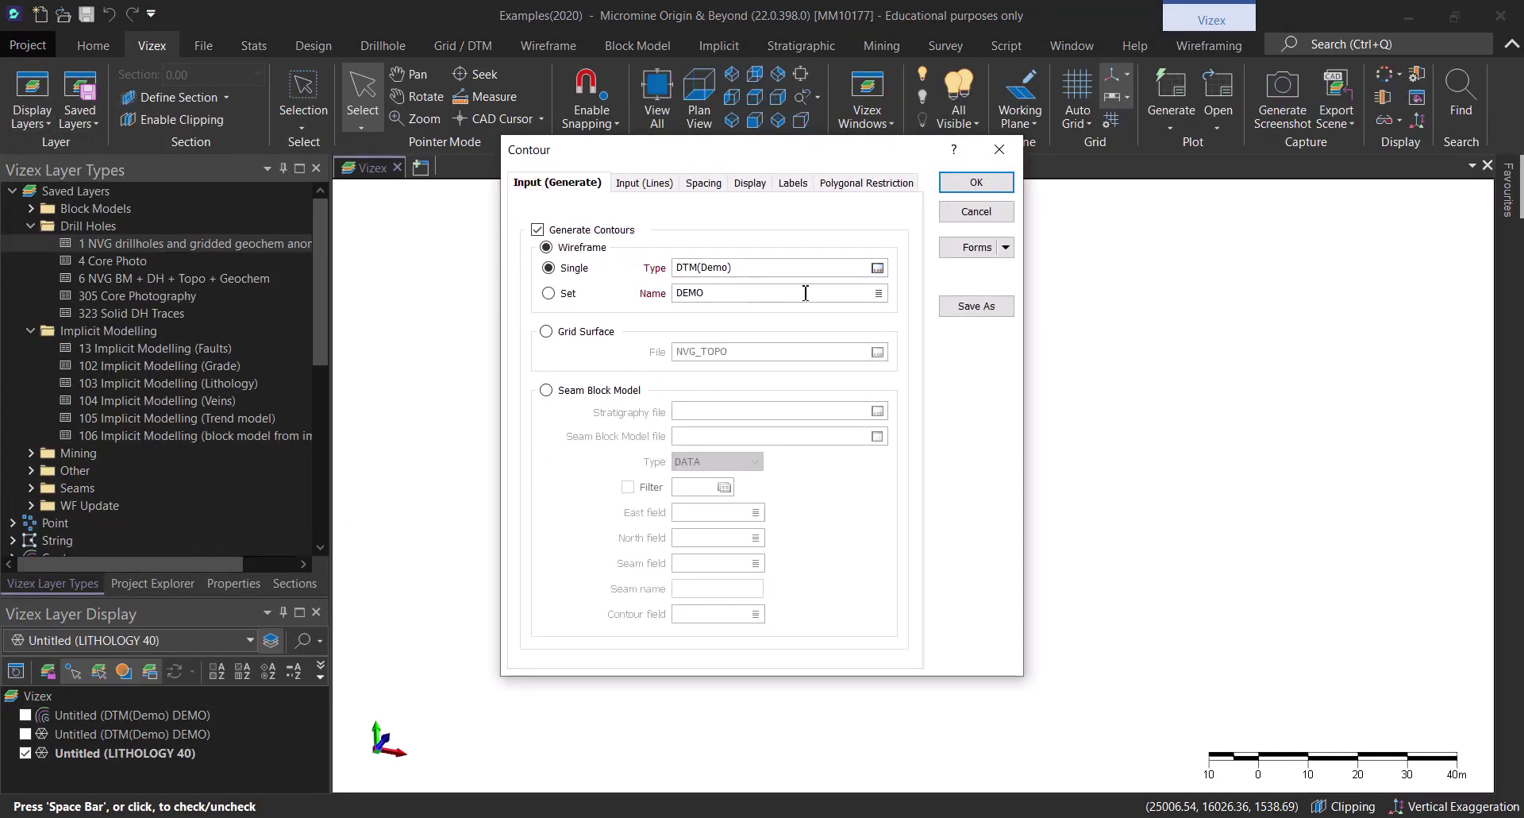
Step: Set LITHOLOGY wireframe 40 as the contour input, with Regular Spacing at interval 5
{"action": "left_click", "coordinate": [877, 267]}
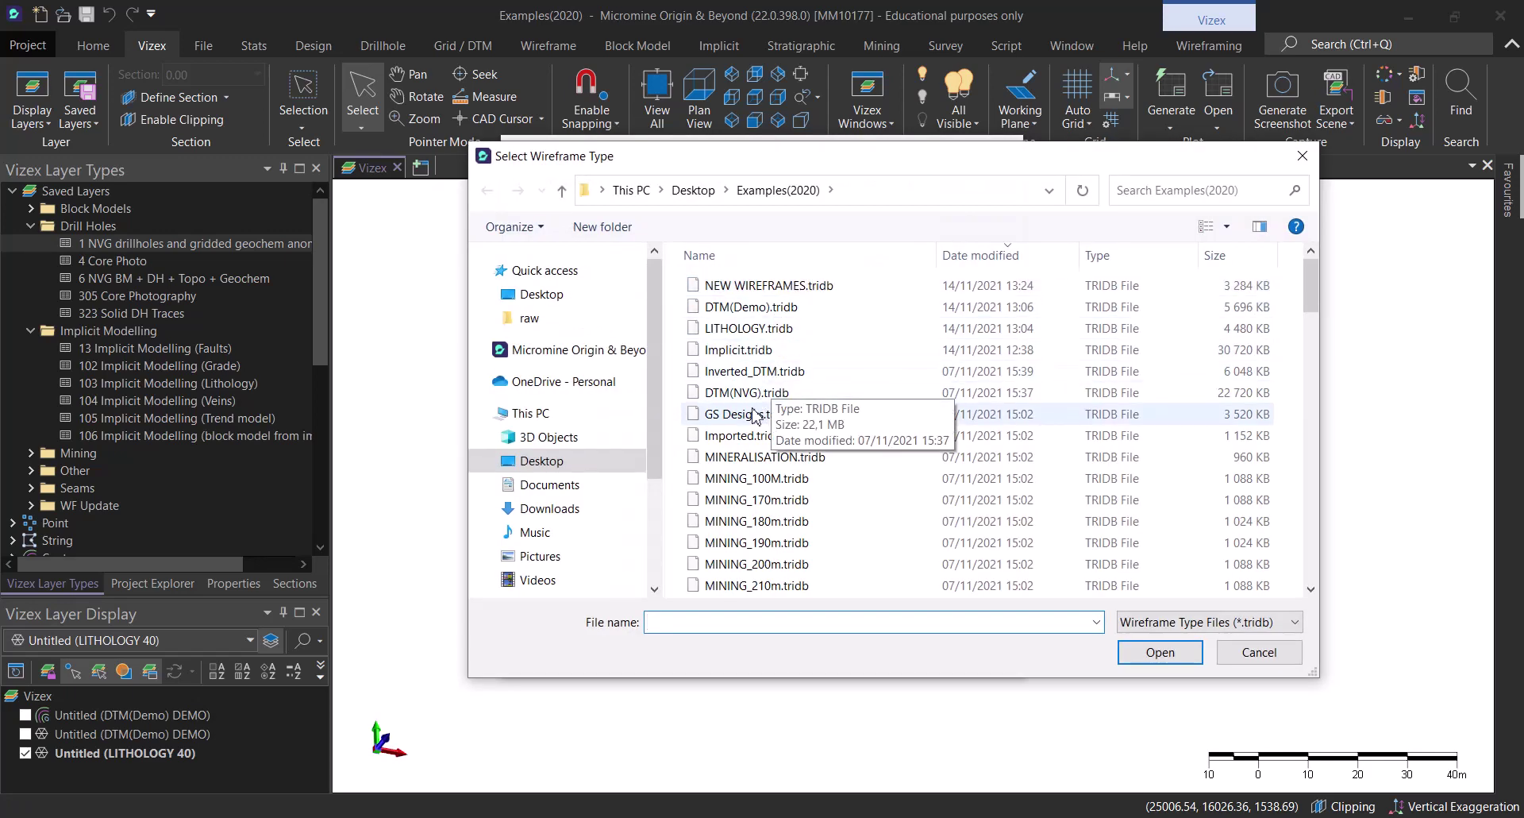
{"action": "left_click", "coordinate": [750, 434]}
{"action": "scroll", "coordinate": [758, 421], "scroll_direction": "down", "scroll_amount": 5}
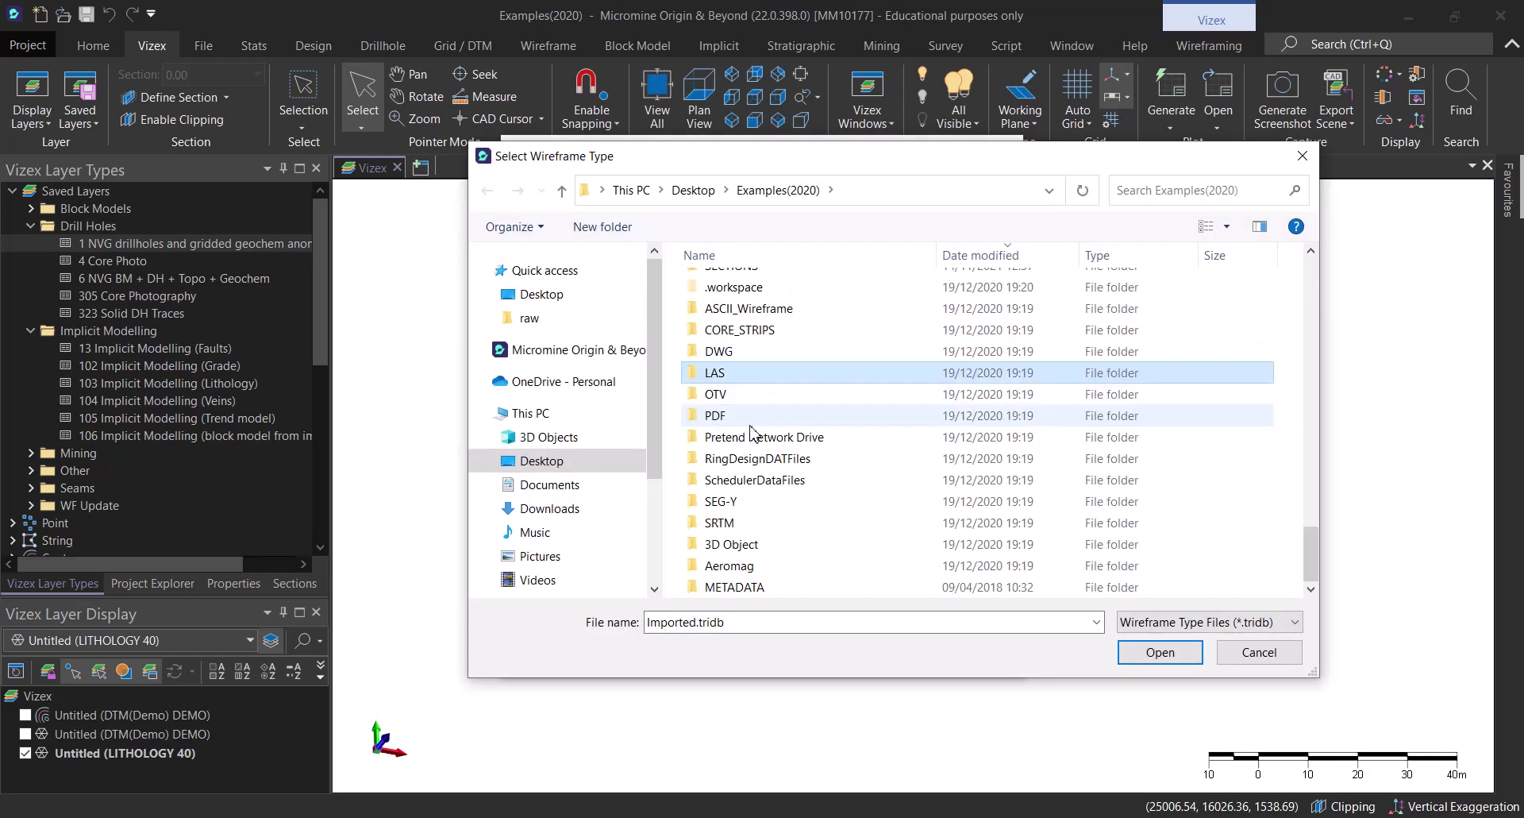
{"action": "scroll", "coordinate": [762, 397], "scroll_direction": "up", "scroll_amount": 5}
{"action": "left_click", "coordinate": [762, 386]}
{"action": "scroll", "coordinate": [762, 389], "scroll_direction": "down", "scroll_amount": 5}
{"action": "scroll", "coordinate": [761, 393], "scroll_direction": "up", "scroll_amount": 6}
{"action": "left_click", "coordinate": [764, 343]}
{"action": "scroll", "coordinate": [754, 429], "scroll_direction": "down", "scroll_amount": 5}
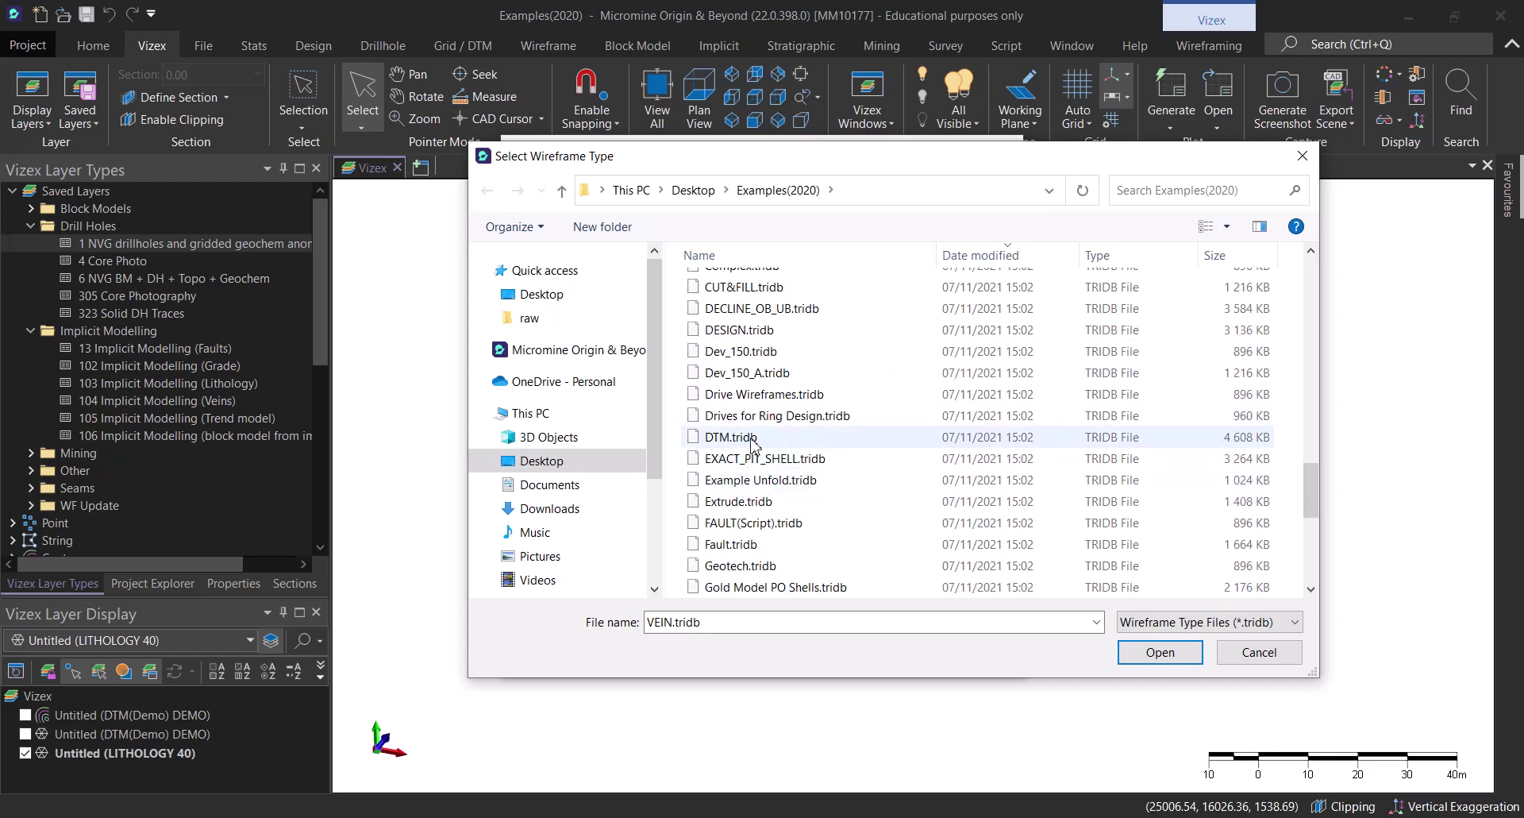
{"action": "scroll", "coordinate": [752, 445], "scroll_direction": "down", "scroll_amount": 3}
{"action": "scroll", "coordinate": [751, 444], "scroll_direction": "up", "scroll_amount": 4}
{"action": "scroll", "coordinate": [753, 444], "scroll_direction": "down", "scroll_amount": 10}
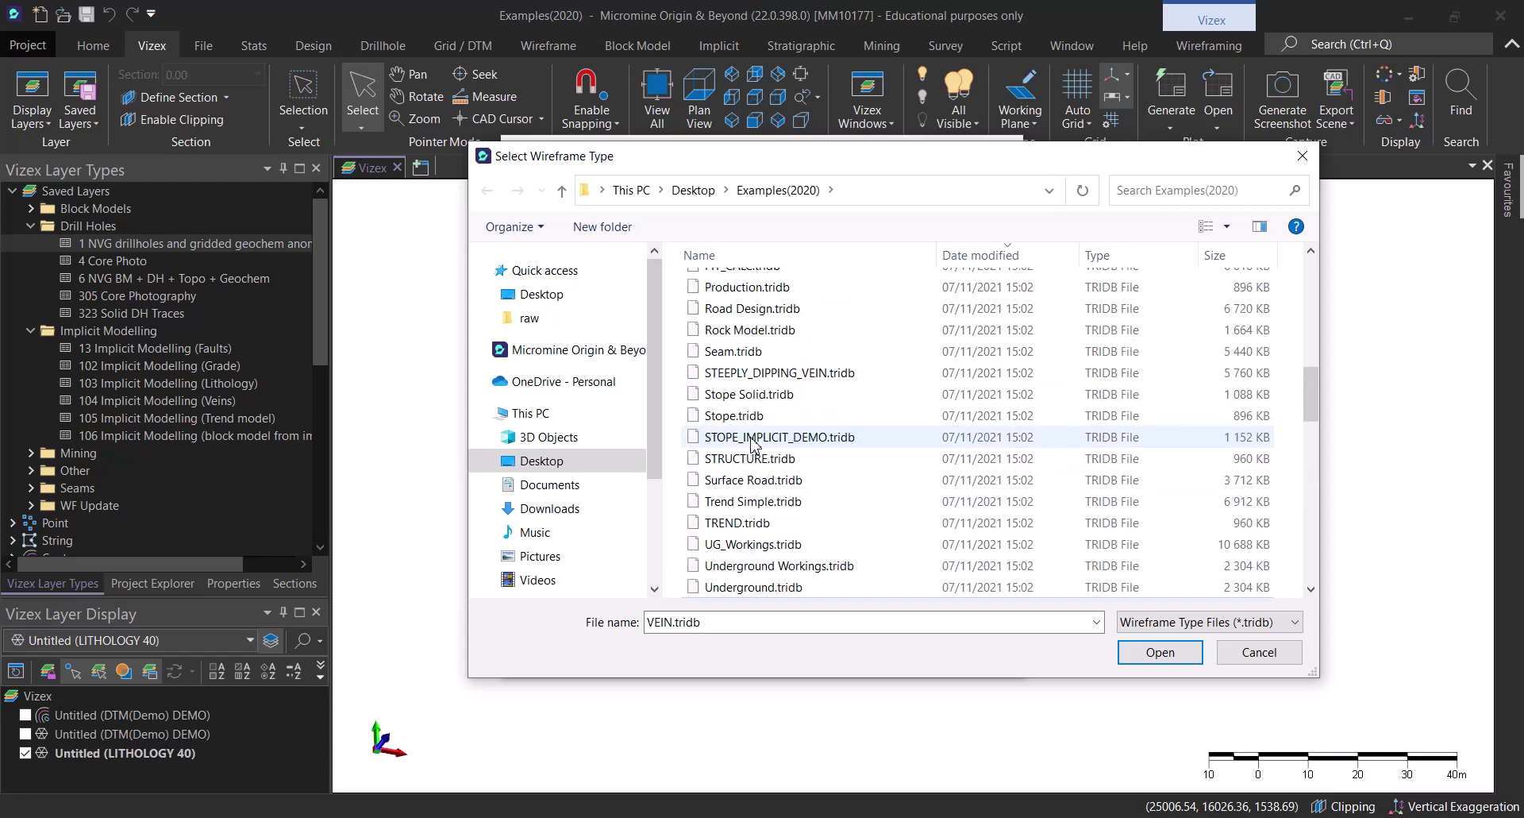
{"action": "scroll", "coordinate": [758, 456], "scroll_direction": "down", "scroll_amount": 2}
{"action": "scroll", "coordinate": [762, 472], "scroll_direction": "up", "scroll_amount": 4}
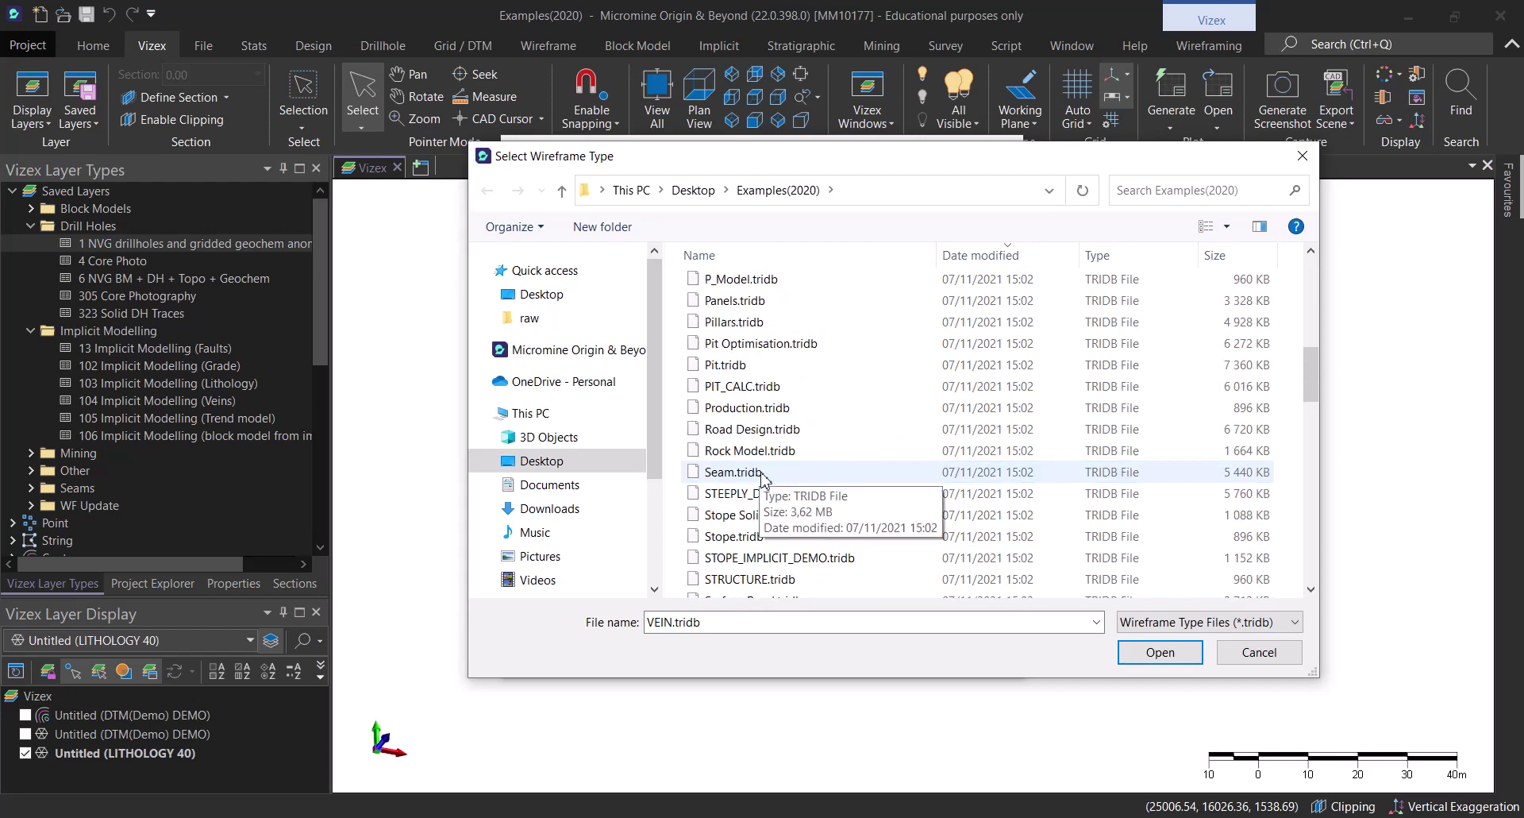
{"action": "scroll", "coordinate": [762, 476], "scroll_direction": "up", "scroll_amount": 10}
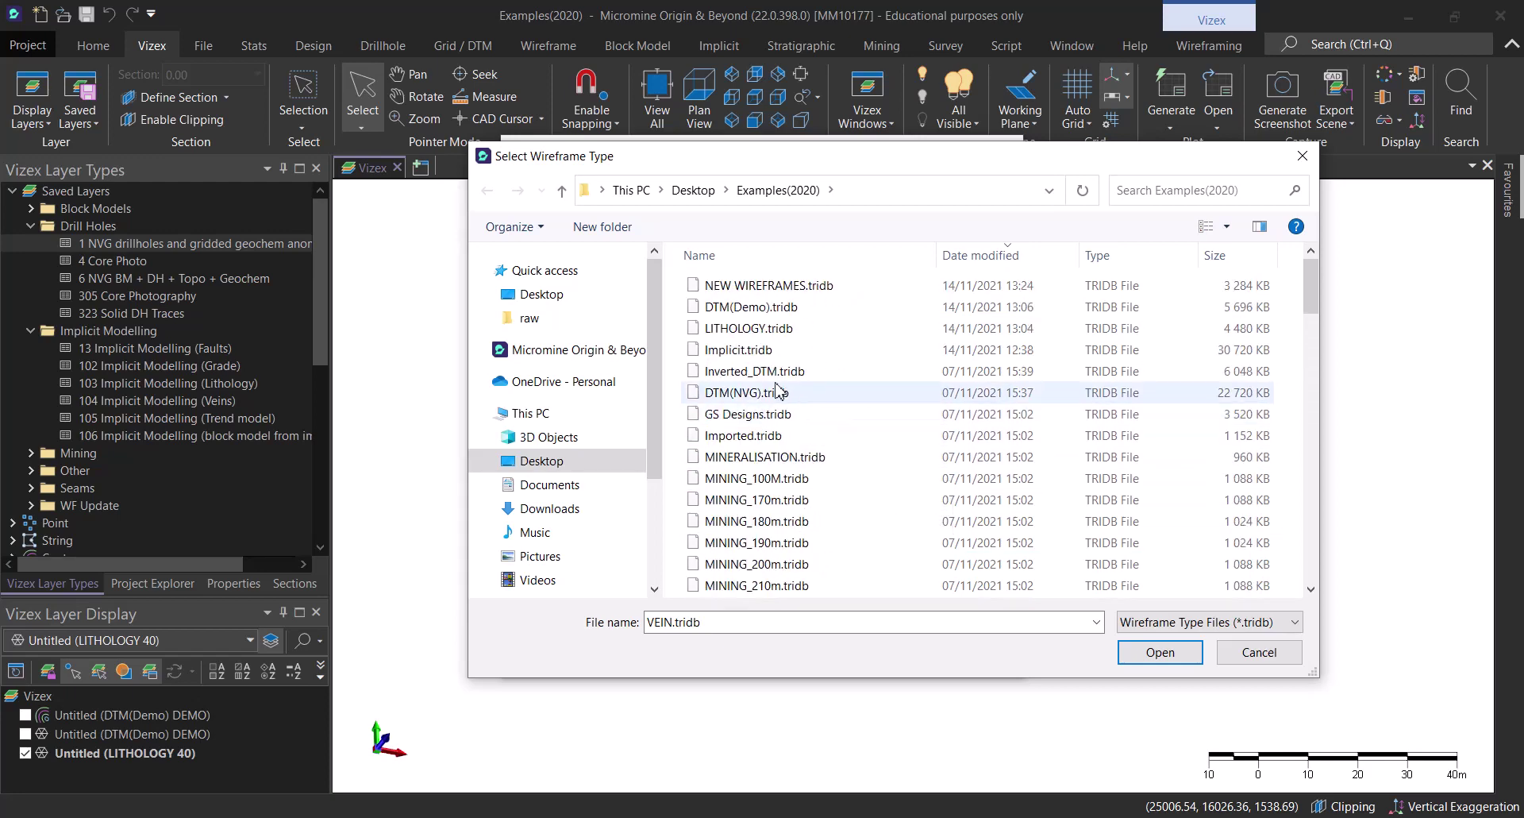
{"action": "double_click", "coordinate": [776, 326]}
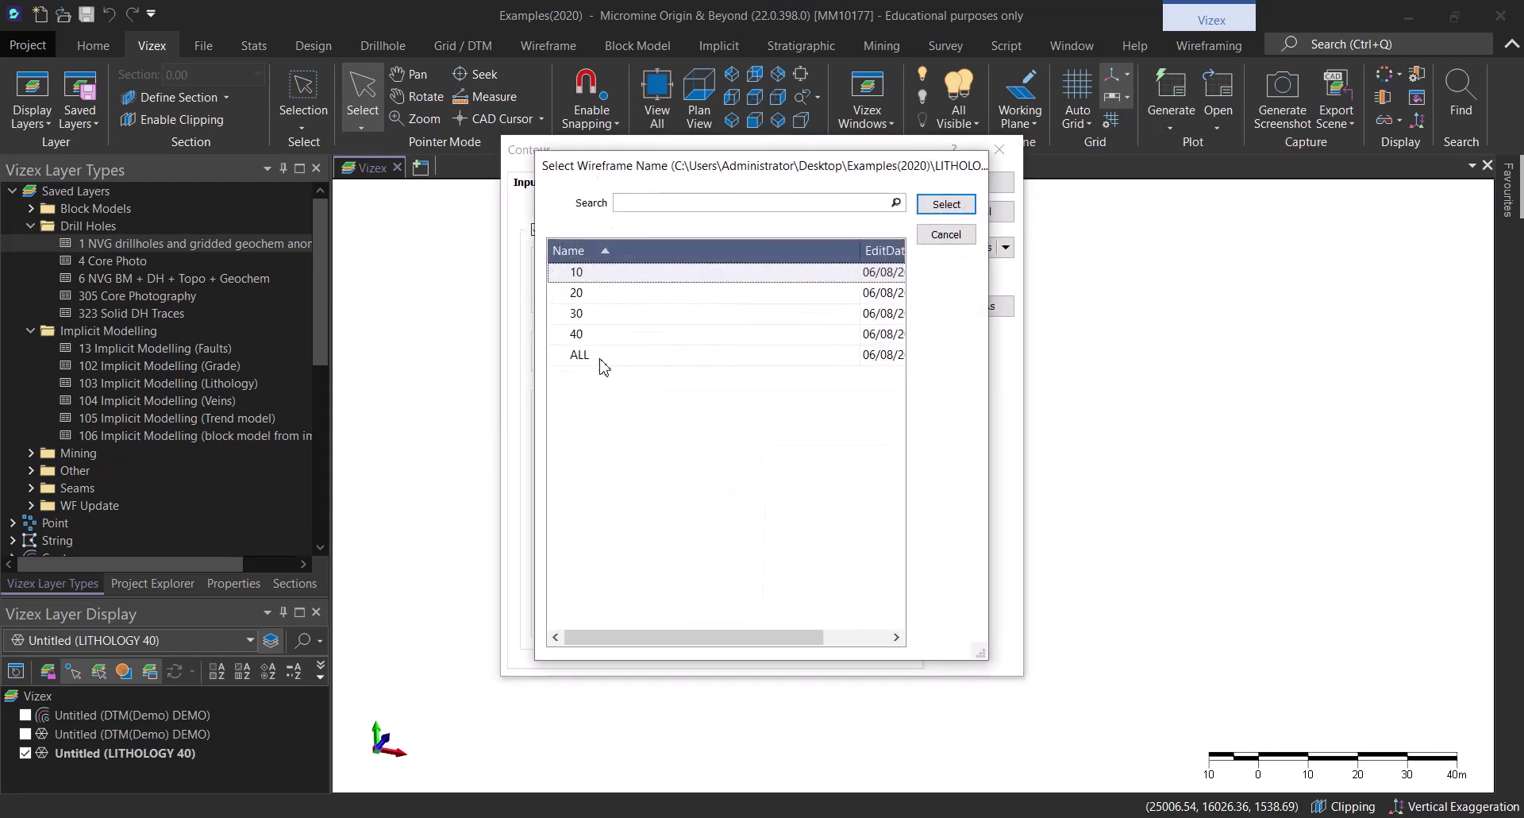
{"action": "left_click", "coordinate": [598, 335]}
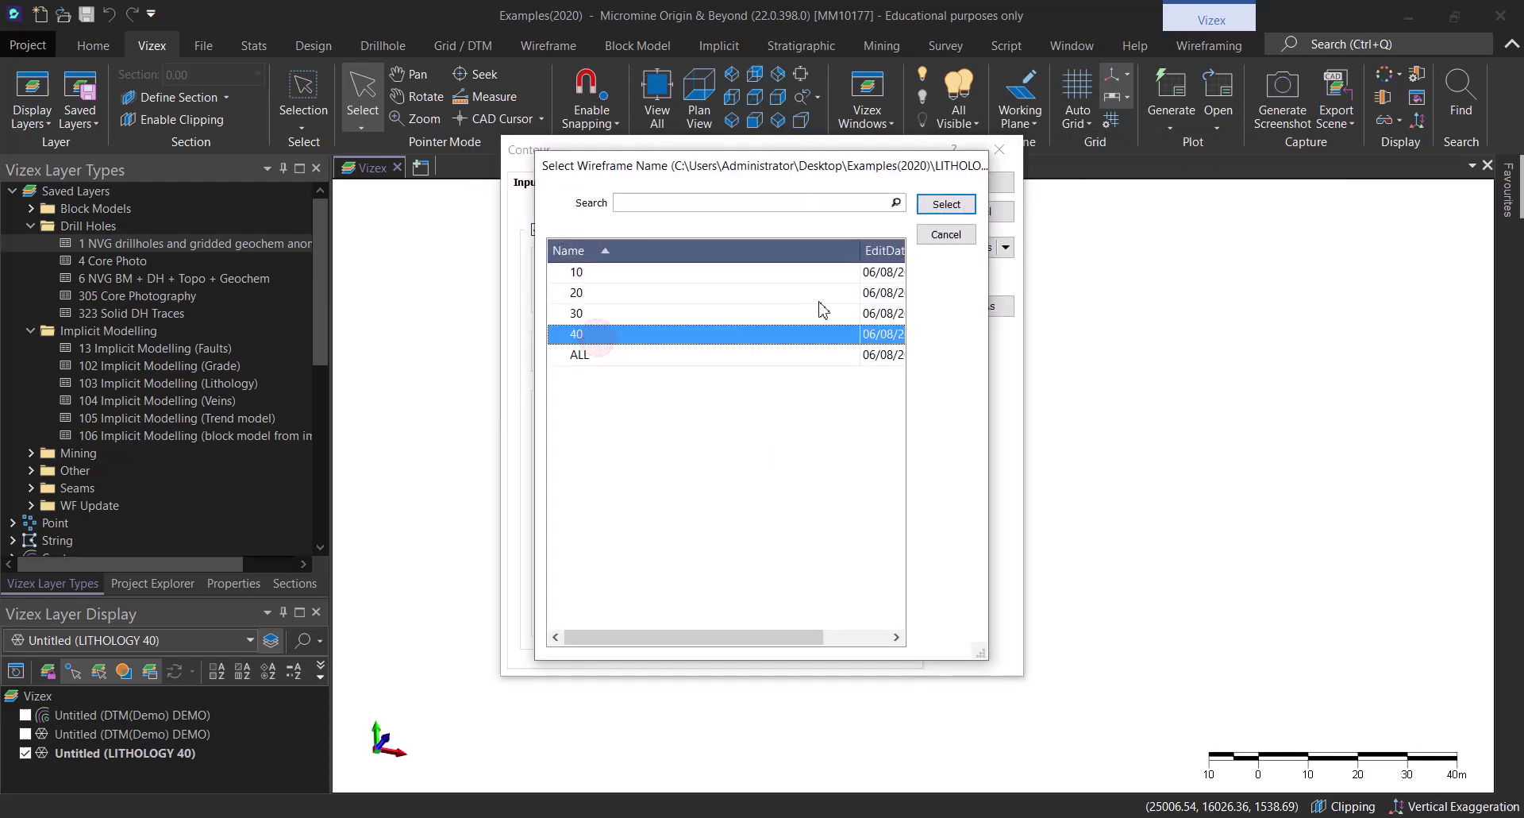
{"action": "left_click", "coordinate": [945, 206]}
{"action": "left_click", "coordinate": [669, 199]}
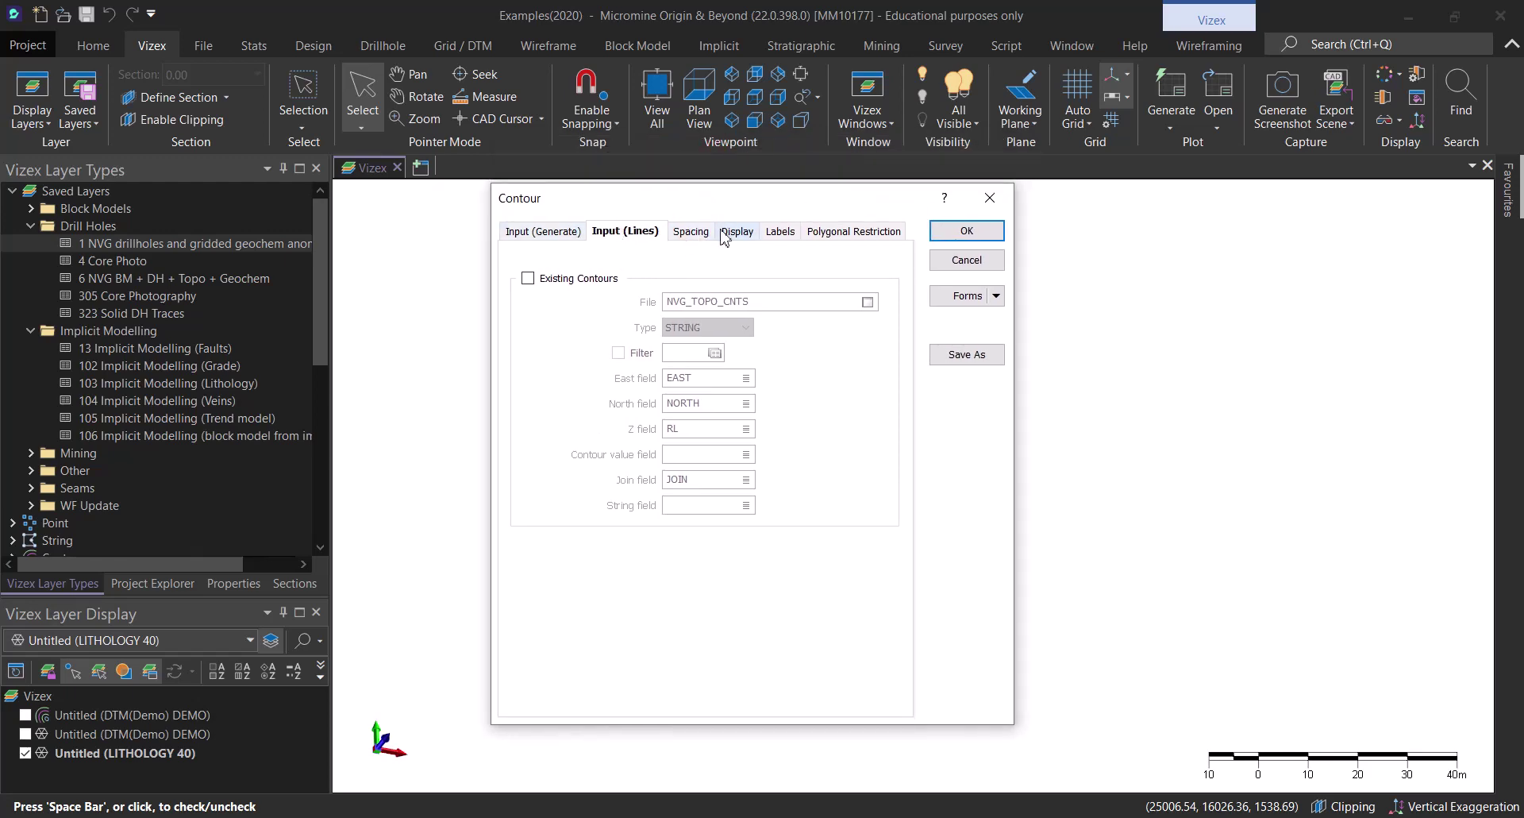
{"action": "left_click", "coordinate": [692, 232]}
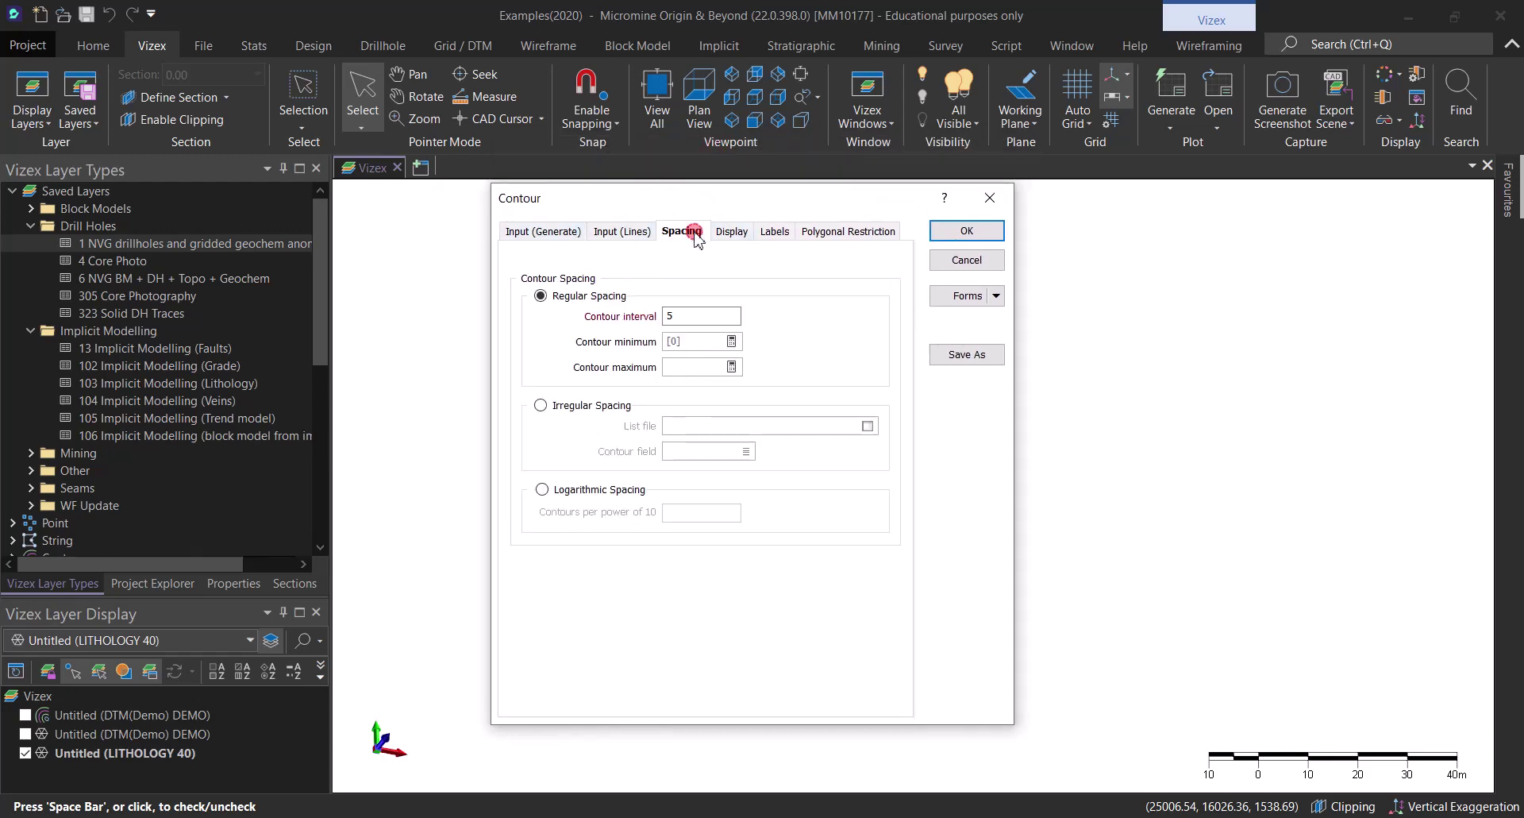
Step: Generate the 5-interval contours on the LITHOLOGY 40 solid and hide the solid
{"action": "left_click", "coordinate": [966, 231]}
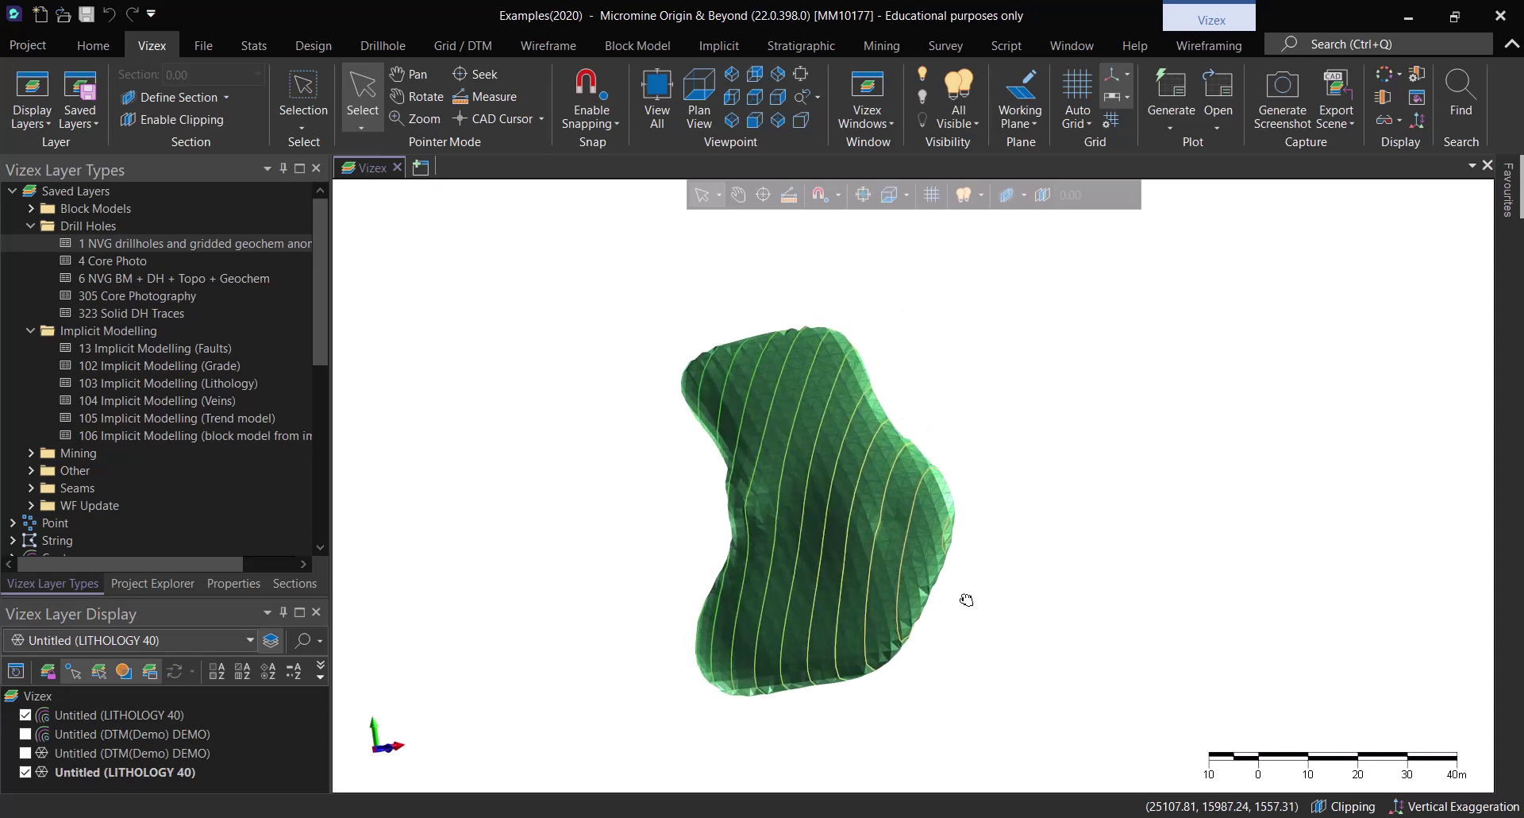
{"action": "middle_click_drag", "start_coordinate": [992, 597], "coordinate": [799, 446]}
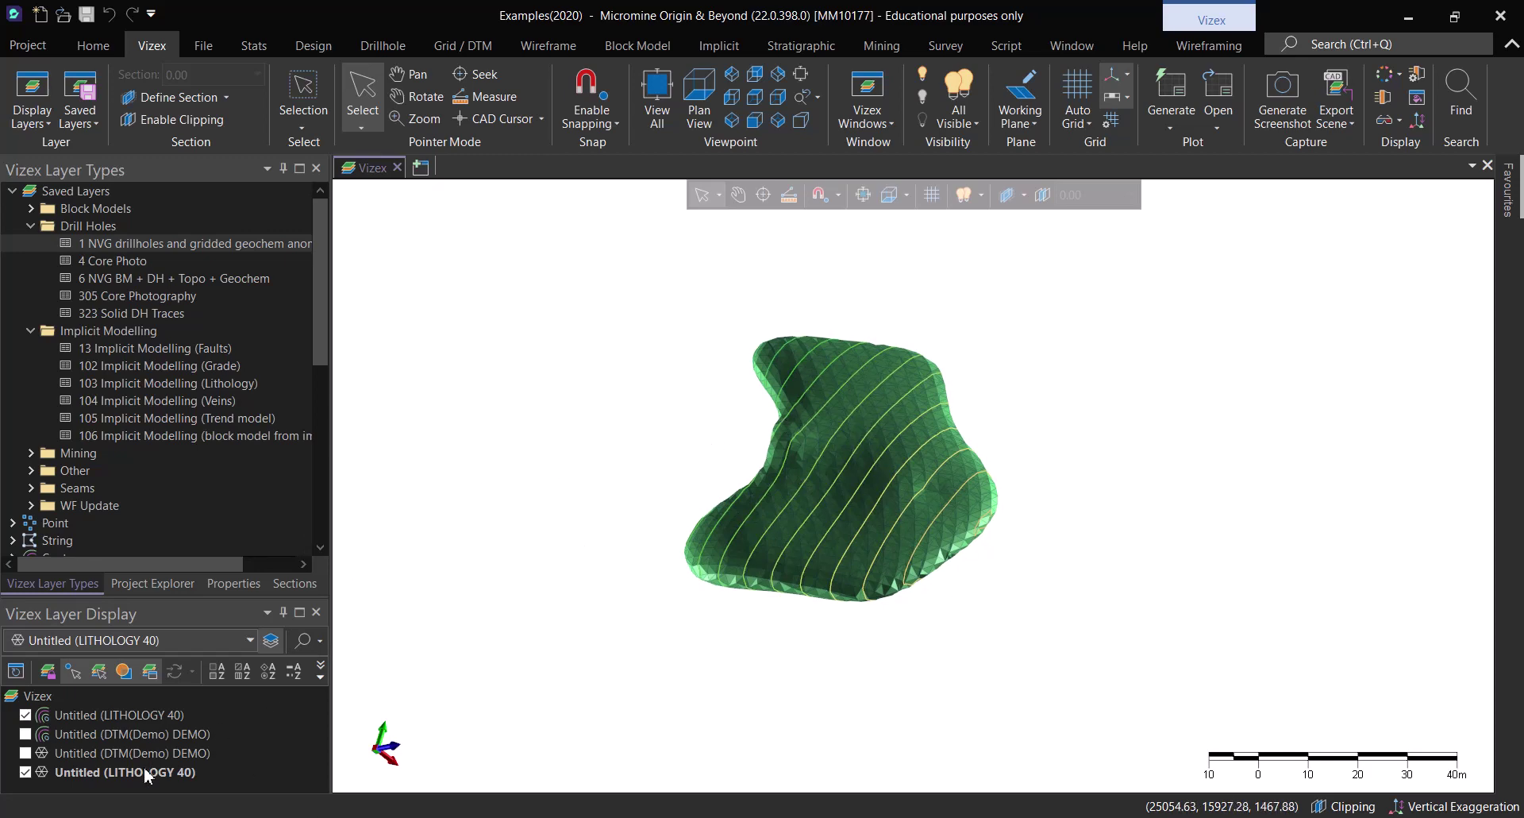
{"action": "left_click", "coordinate": [26, 771]}
{"action": "left_click", "coordinate": [25, 715]}
{"action": "left_click", "coordinate": [26, 714]}
{"action": "scroll", "coordinate": [881, 540], "scroll_direction": "up", "scroll_amount": 3}
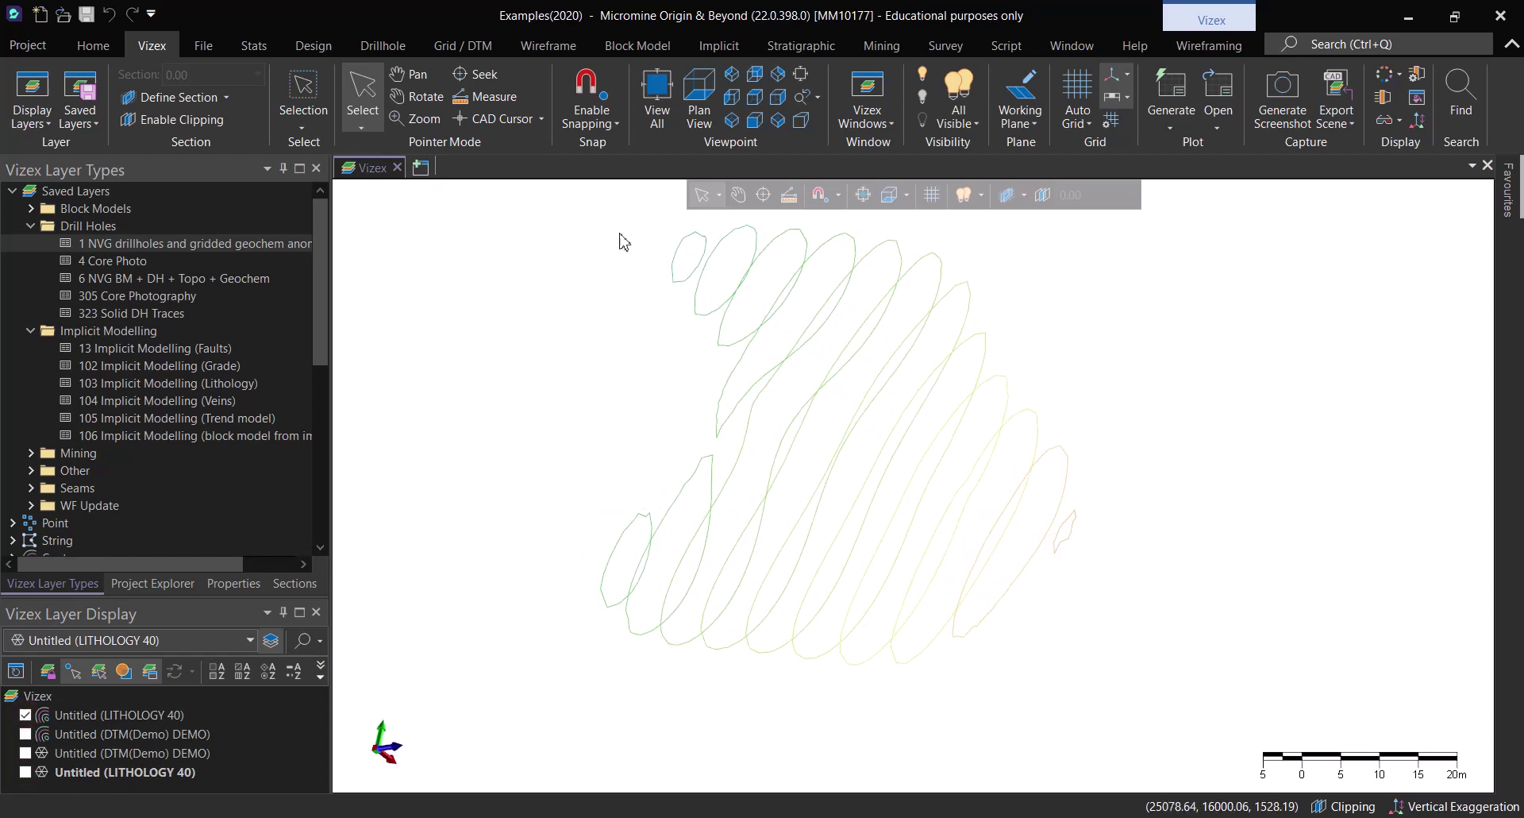
Step: Start a new wireframe from strings and pick two contour strings at the right end
{"action": "left_click", "coordinate": [547, 45]}
{"action": "left_click", "coordinate": [222, 89]}
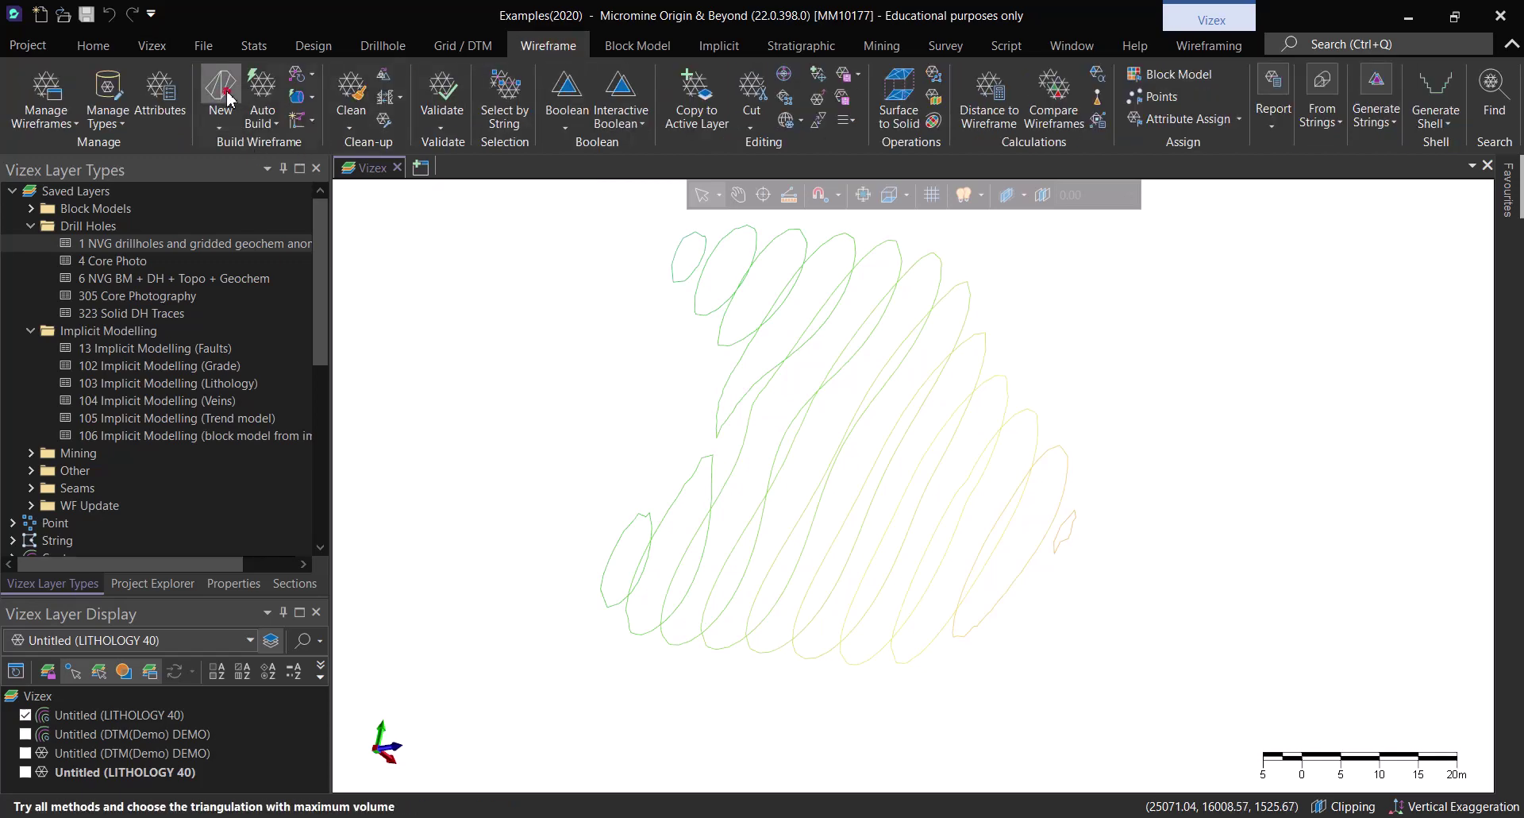
{"action": "left_click", "coordinate": [1059, 531]}
{"action": "left_click", "coordinate": [1007, 505]}
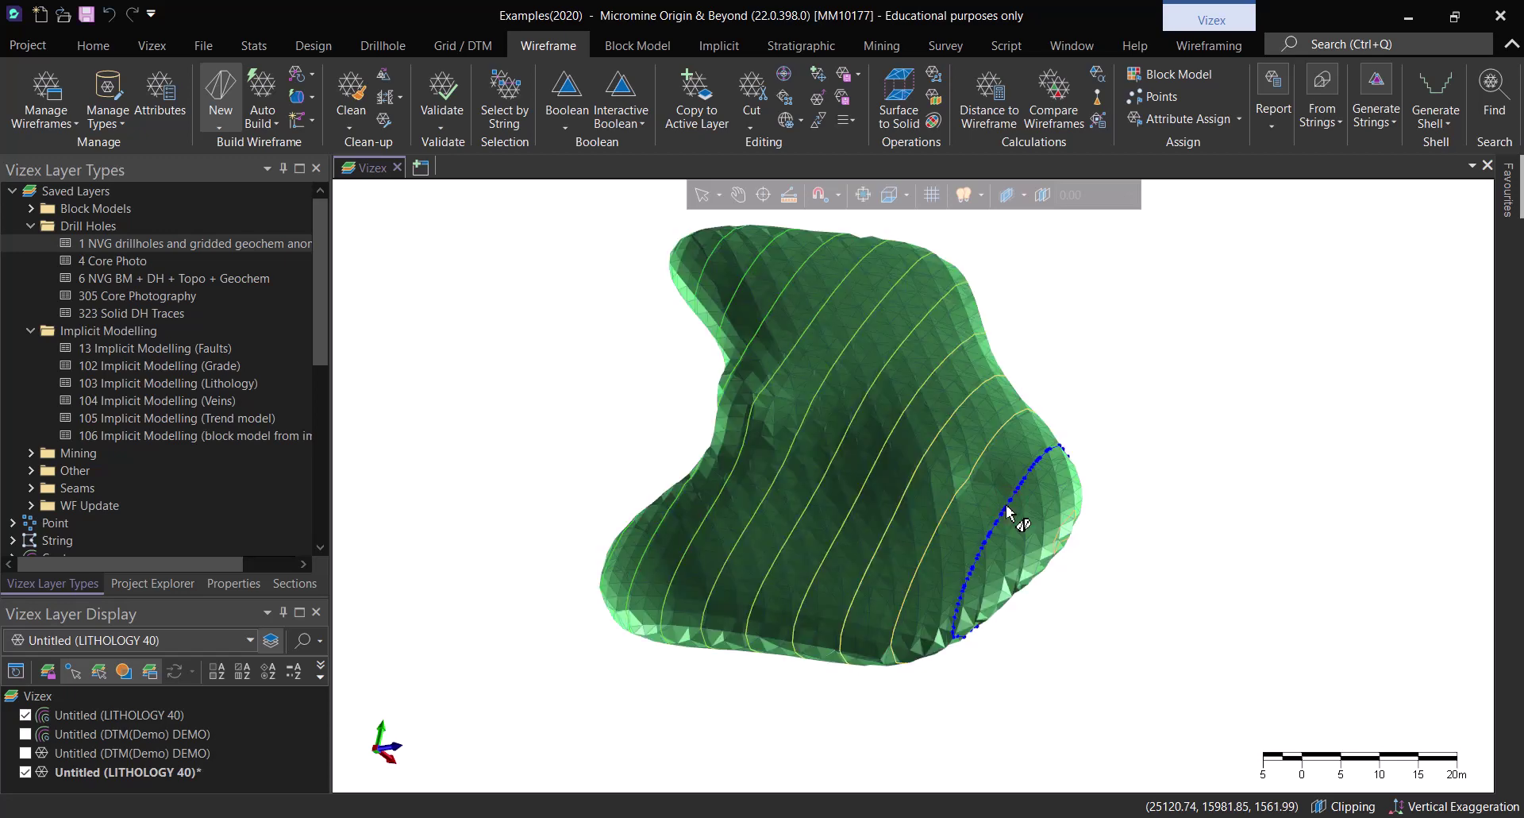
Step: Hide the green solid so only contour strings show, then clear the selection
{"action": "left_click", "coordinate": [26, 715]}
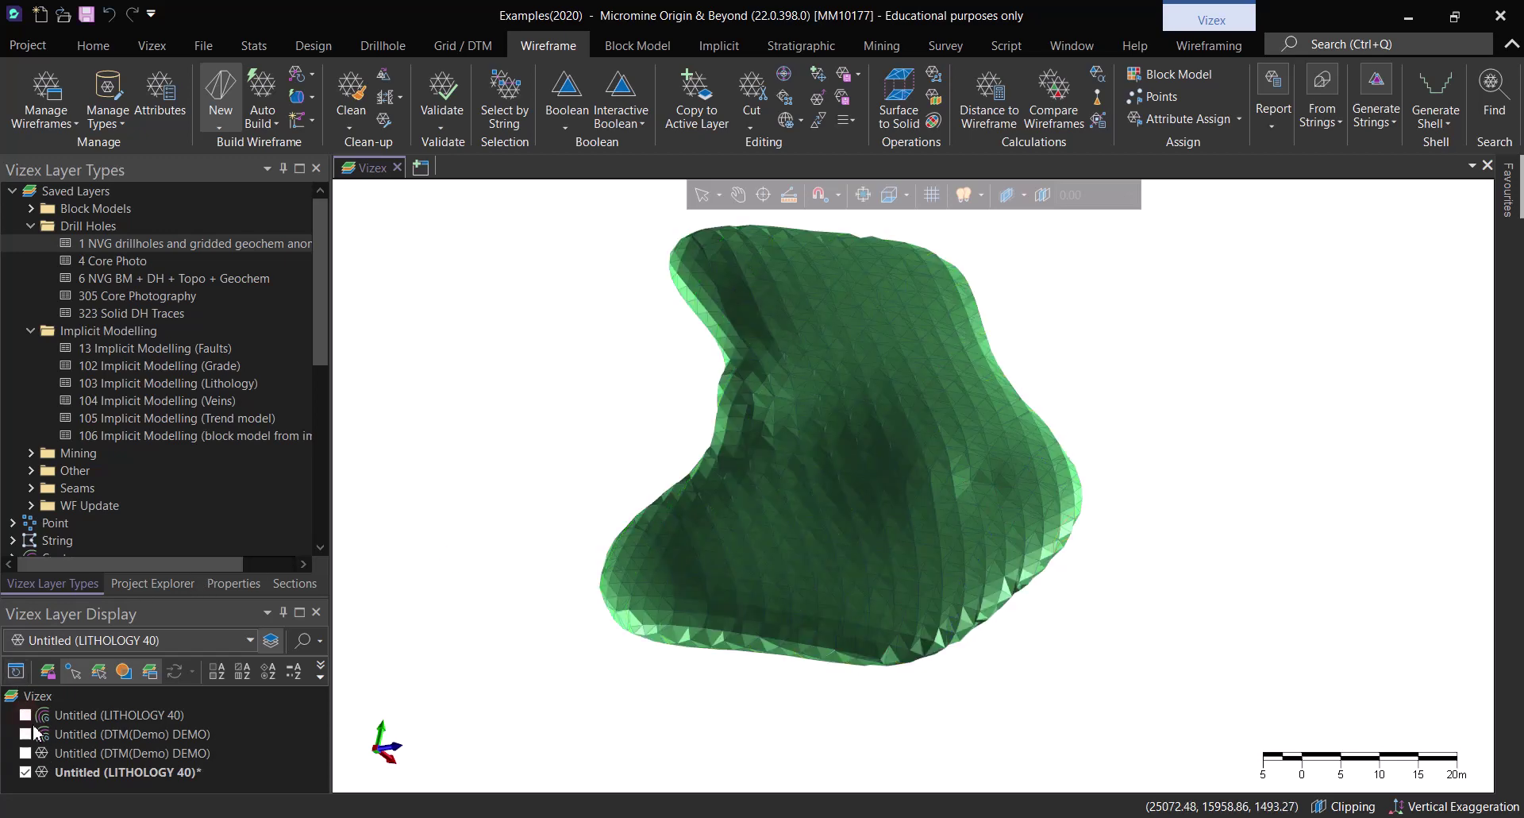
{"action": "left_click", "coordinate": [26, 771]}
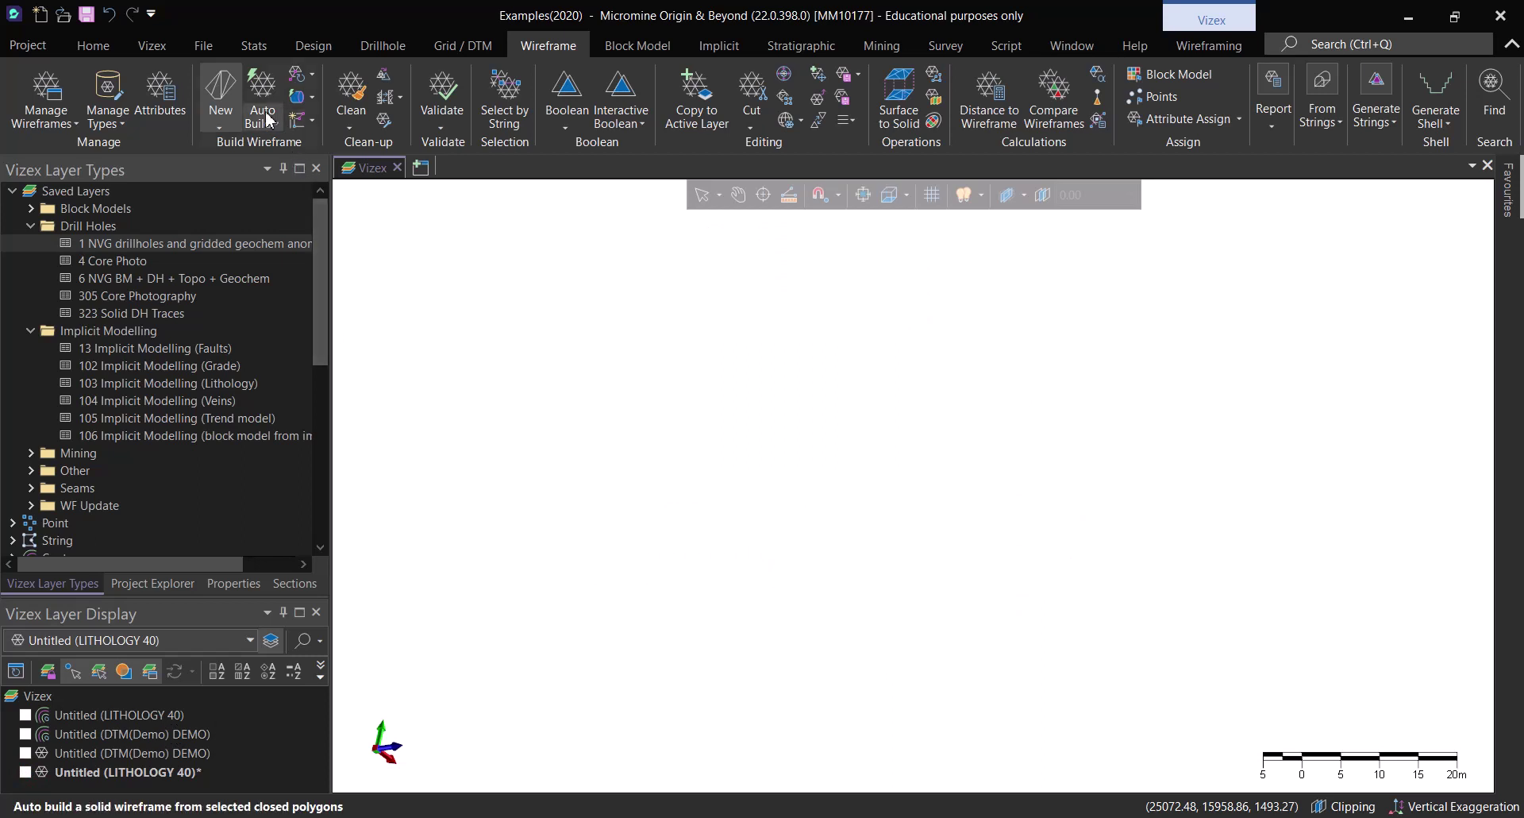
{"action": "left_click", "coordinate": [25, 715]}
{"action": "left_click_drag", "start_coordinate": [881, 631], "coordinate": [926, 623]}
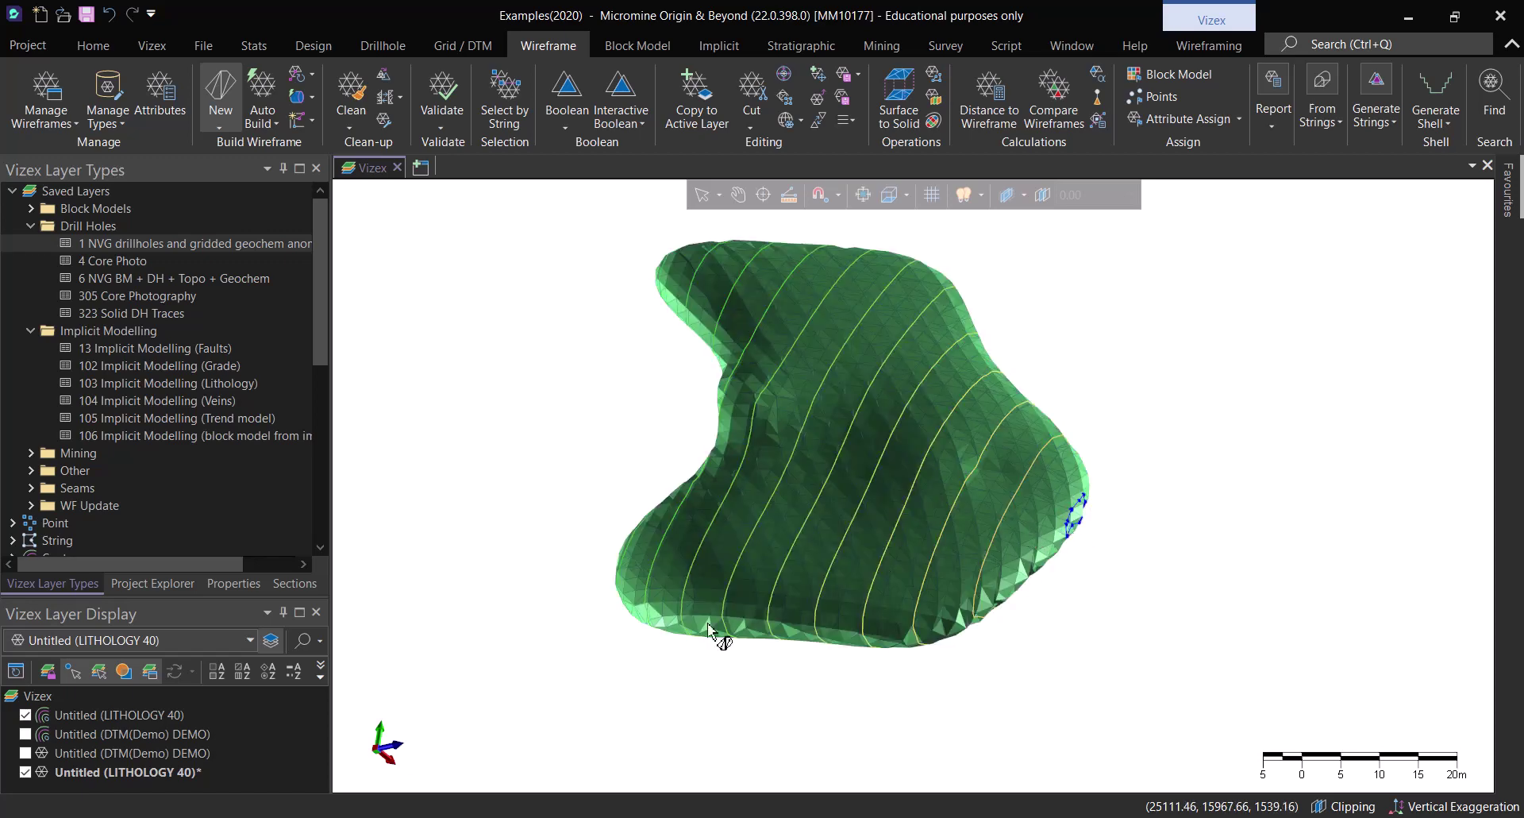
{"action": "left_click", "coordinate": [985, 555]}
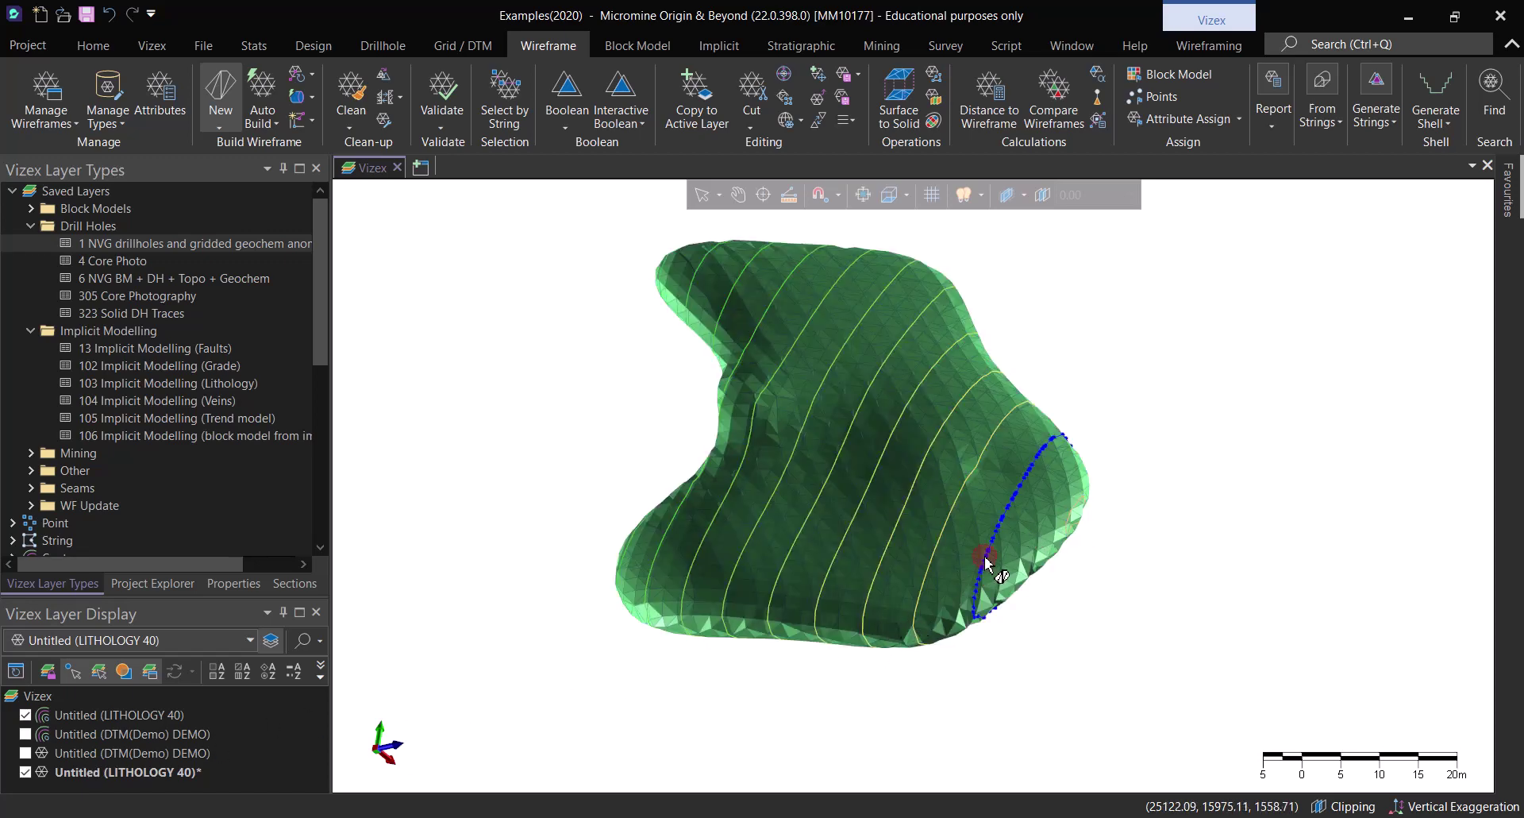
{"action": "left_click", "coordinate": [25, 772]}
{"action": "left_click", "coordinate": [158, 772]}
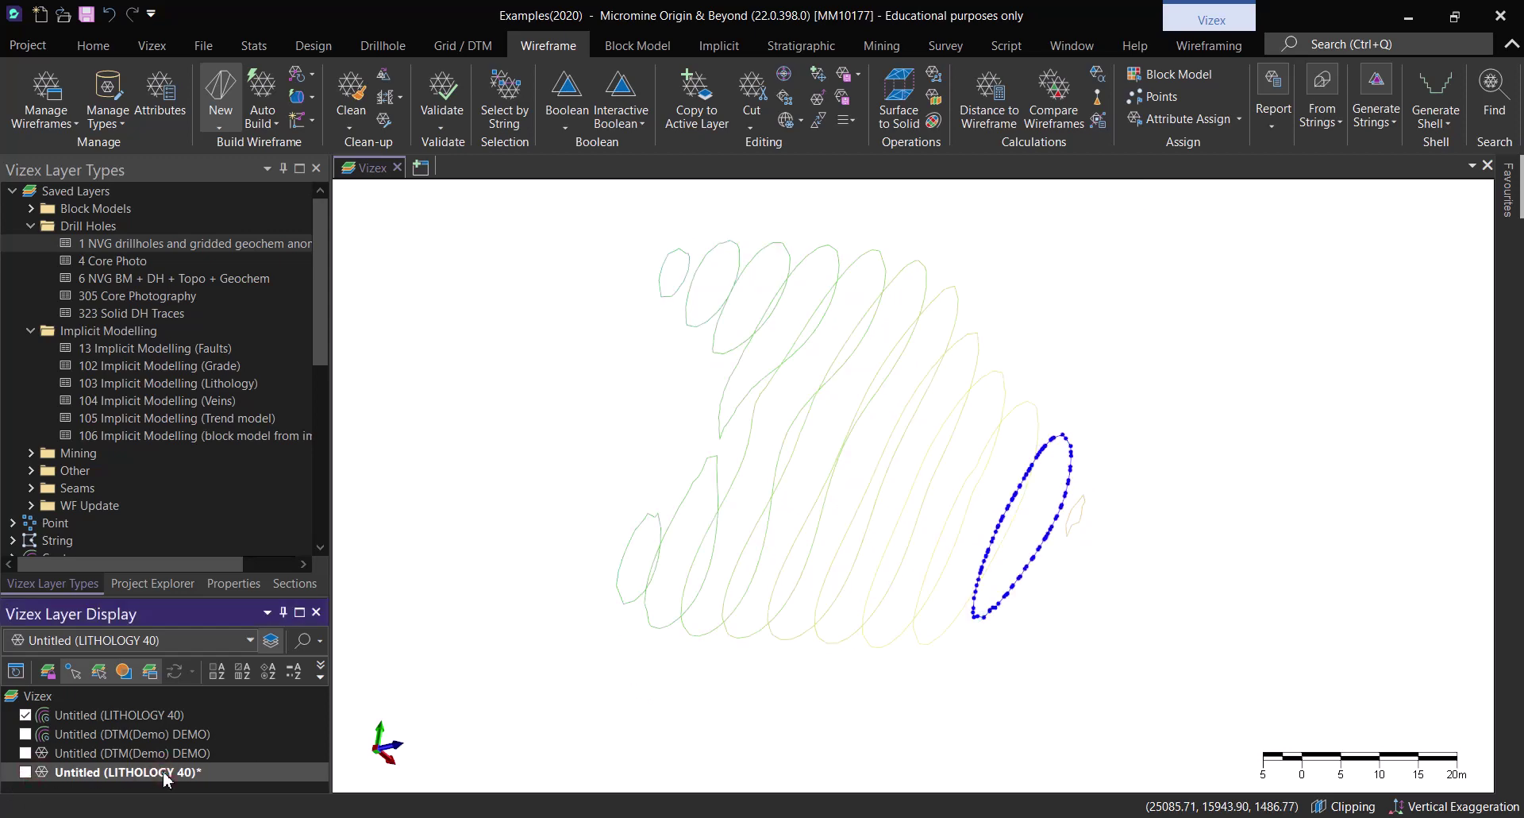
{"action": "left_click", "coordinate": [761, 737]}
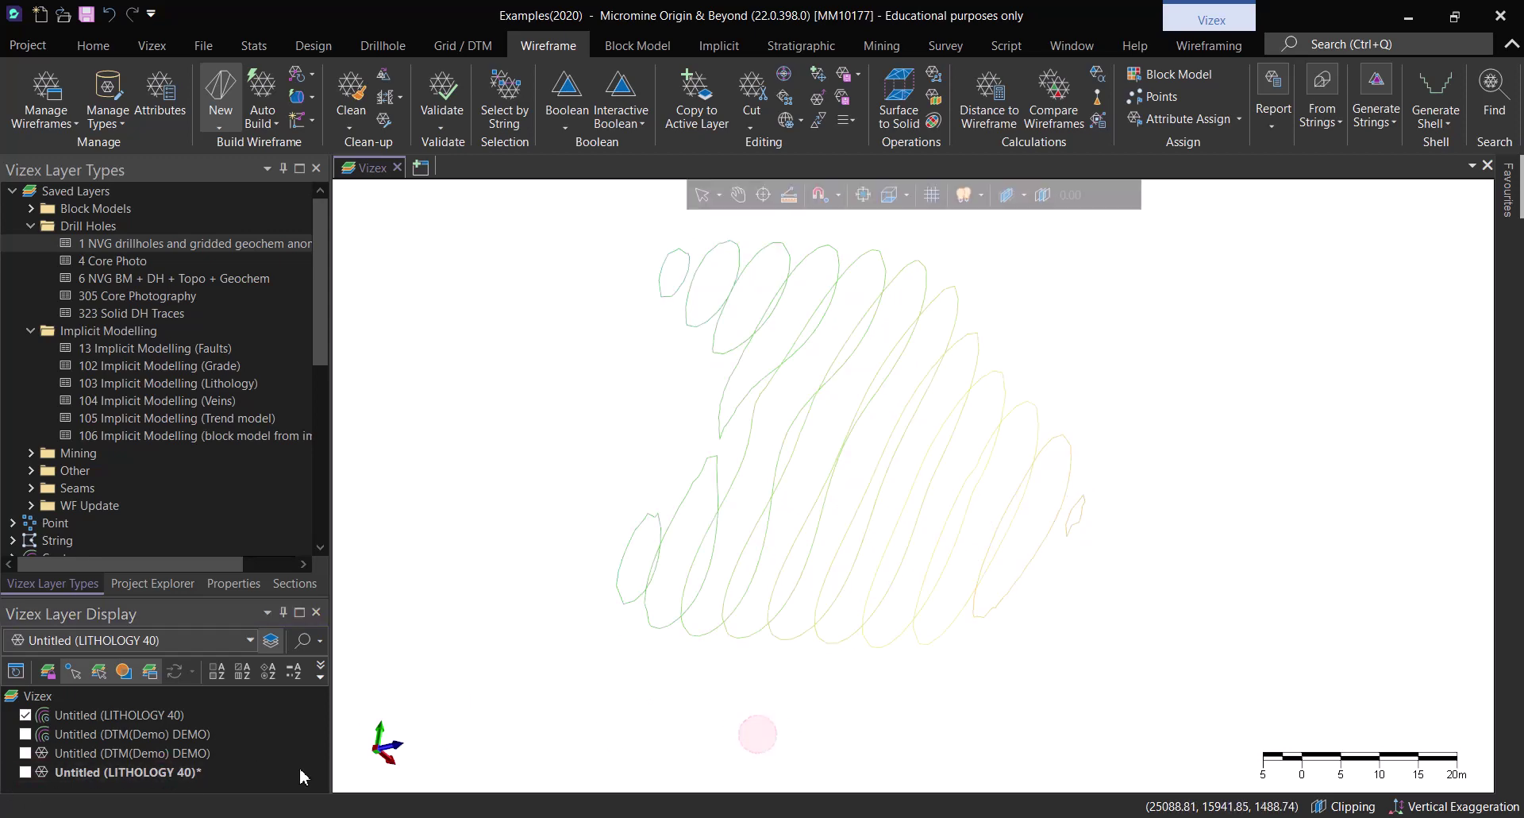
Step: Make the lithology contour layer current and box-select all its strings in plan view
{"action": "left_click", "coordinate": [93, 712]}
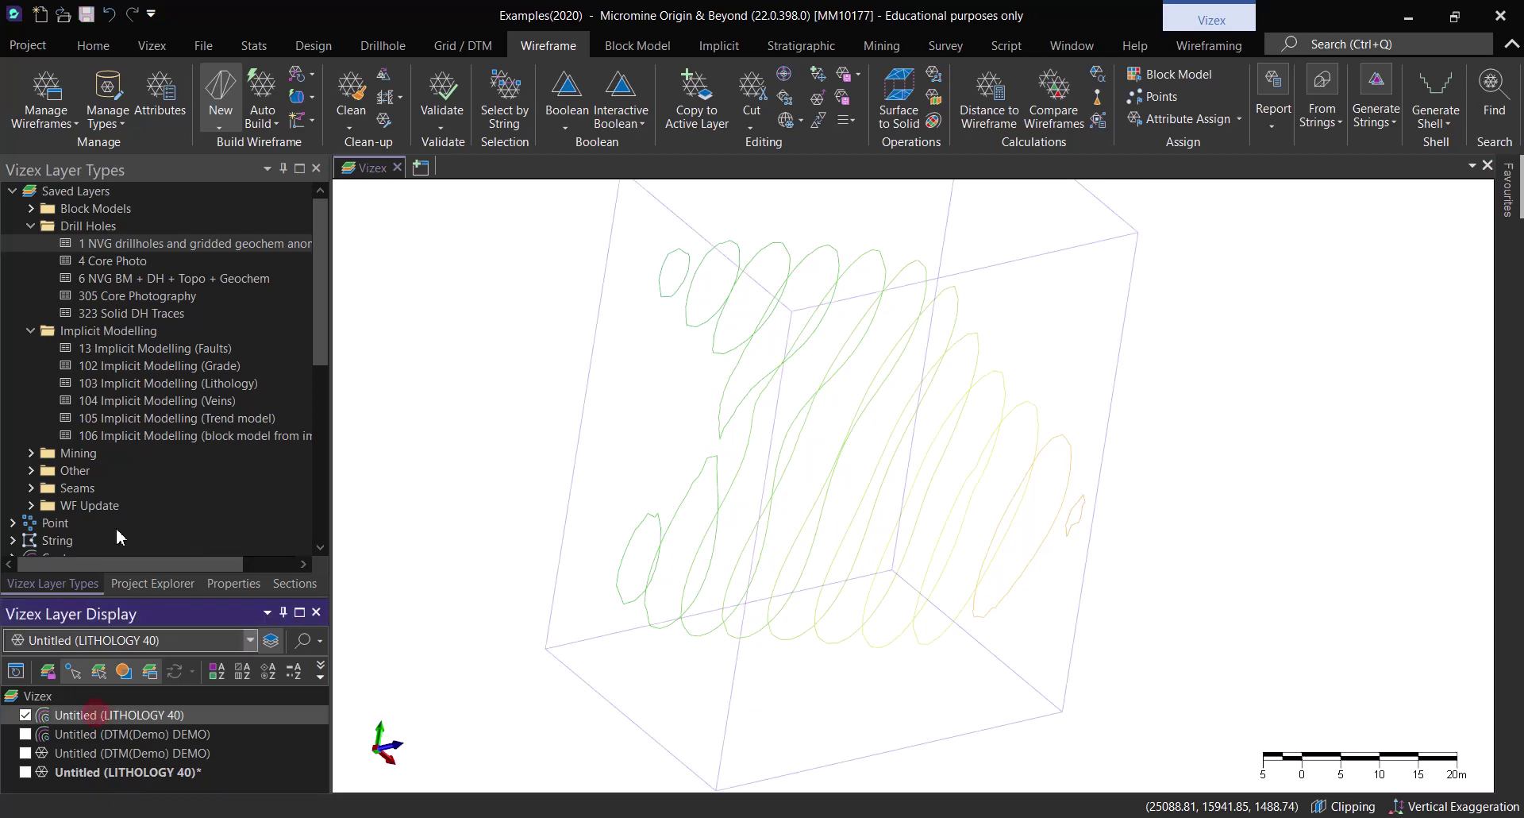
{"action": "left_click", "coordinate": [279, 637]}
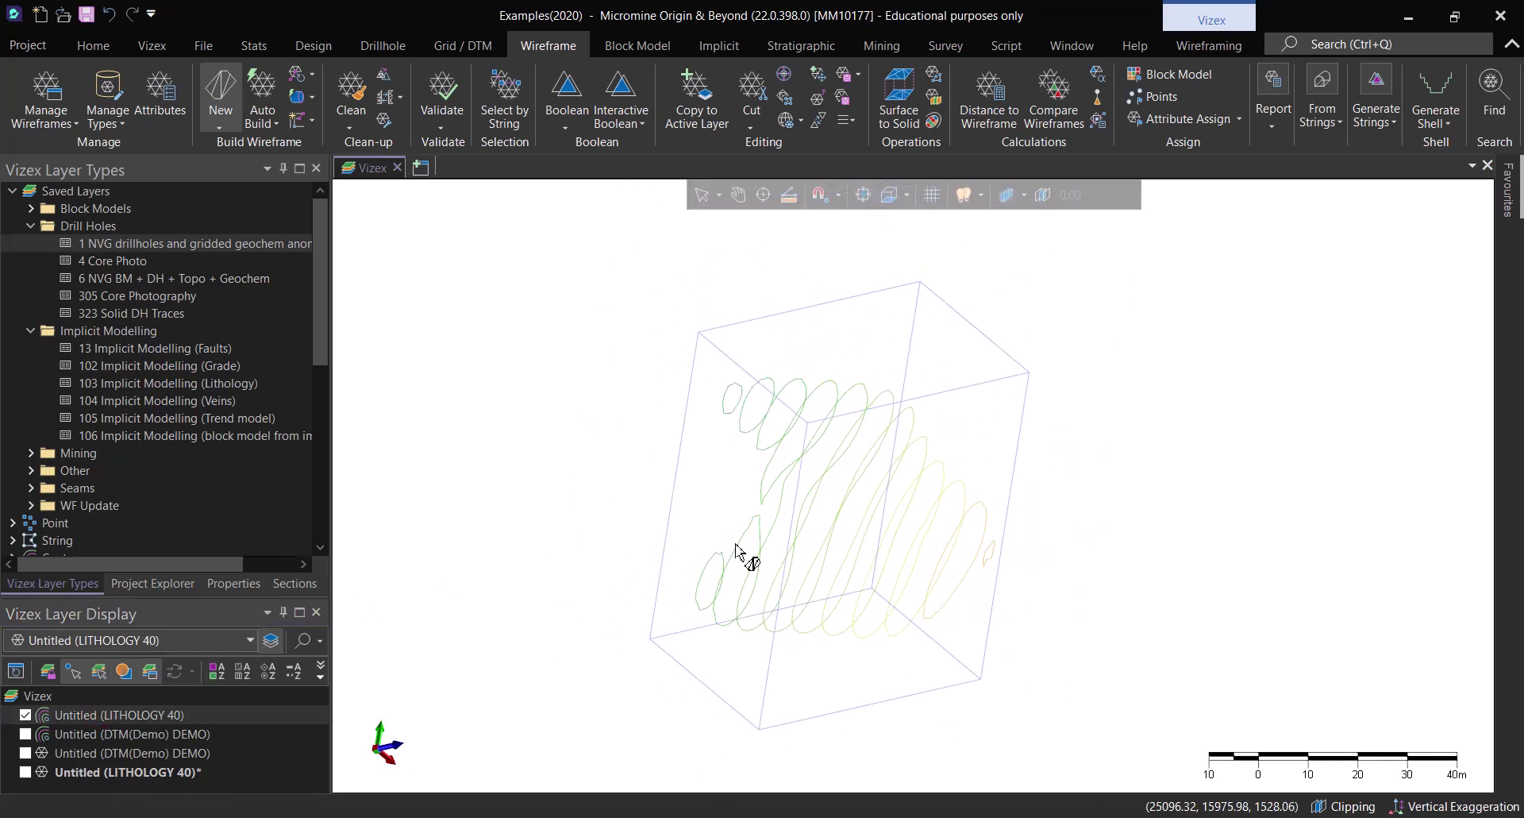
{"action": "left_click_drag", "start_coordinate": [642, 385], "coordinate": [786, 413]}
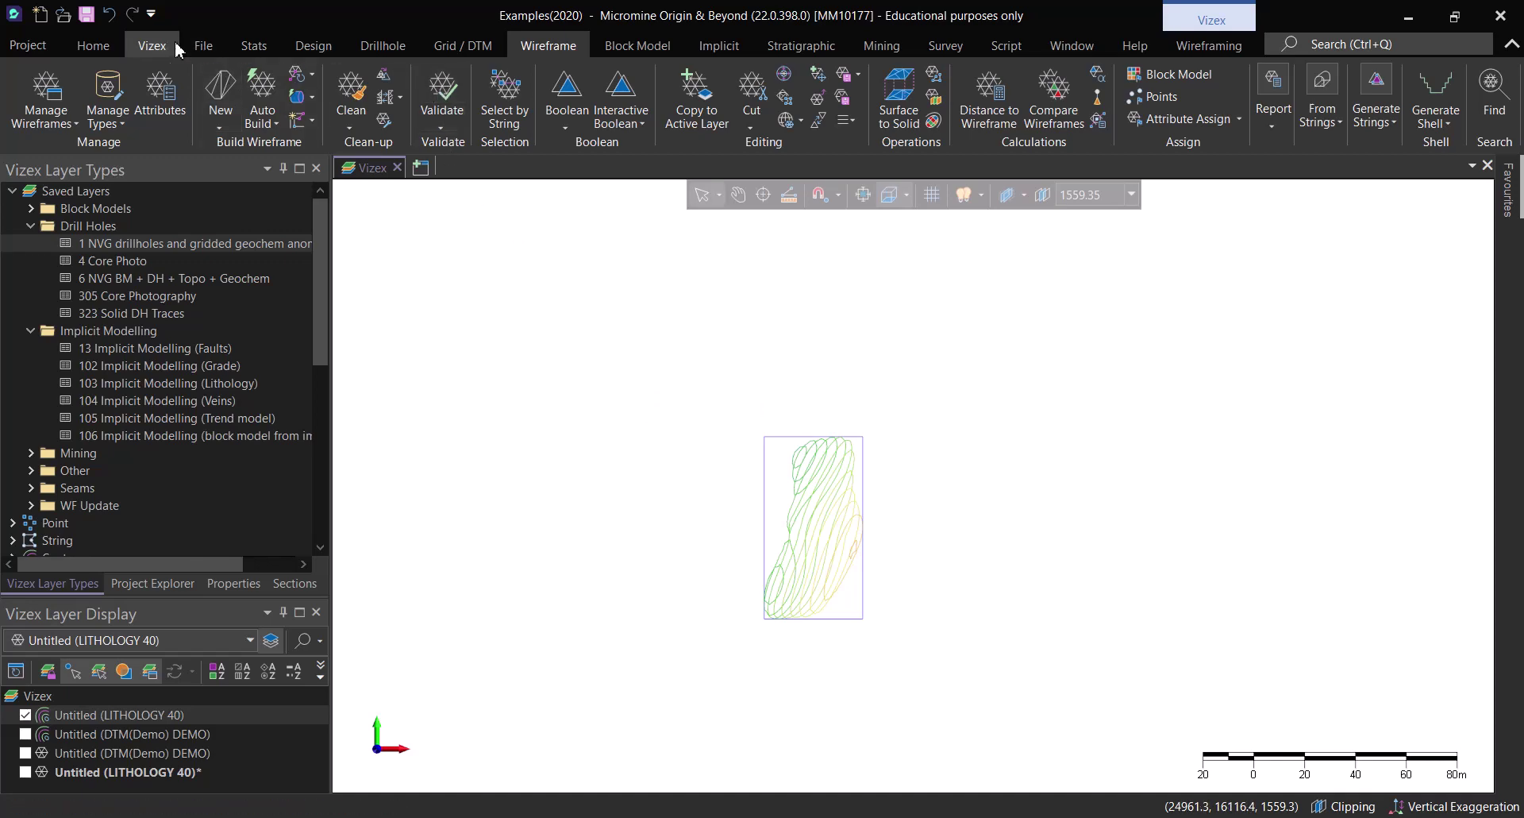
{"action": "left_click", "coordinate": [152, 46]}
{"action": "left_click", "coordinate": [363, 100]}
{"action": "left_click_drag", "start_coordinate": [636, 337], "coordinate": [873, 655]}
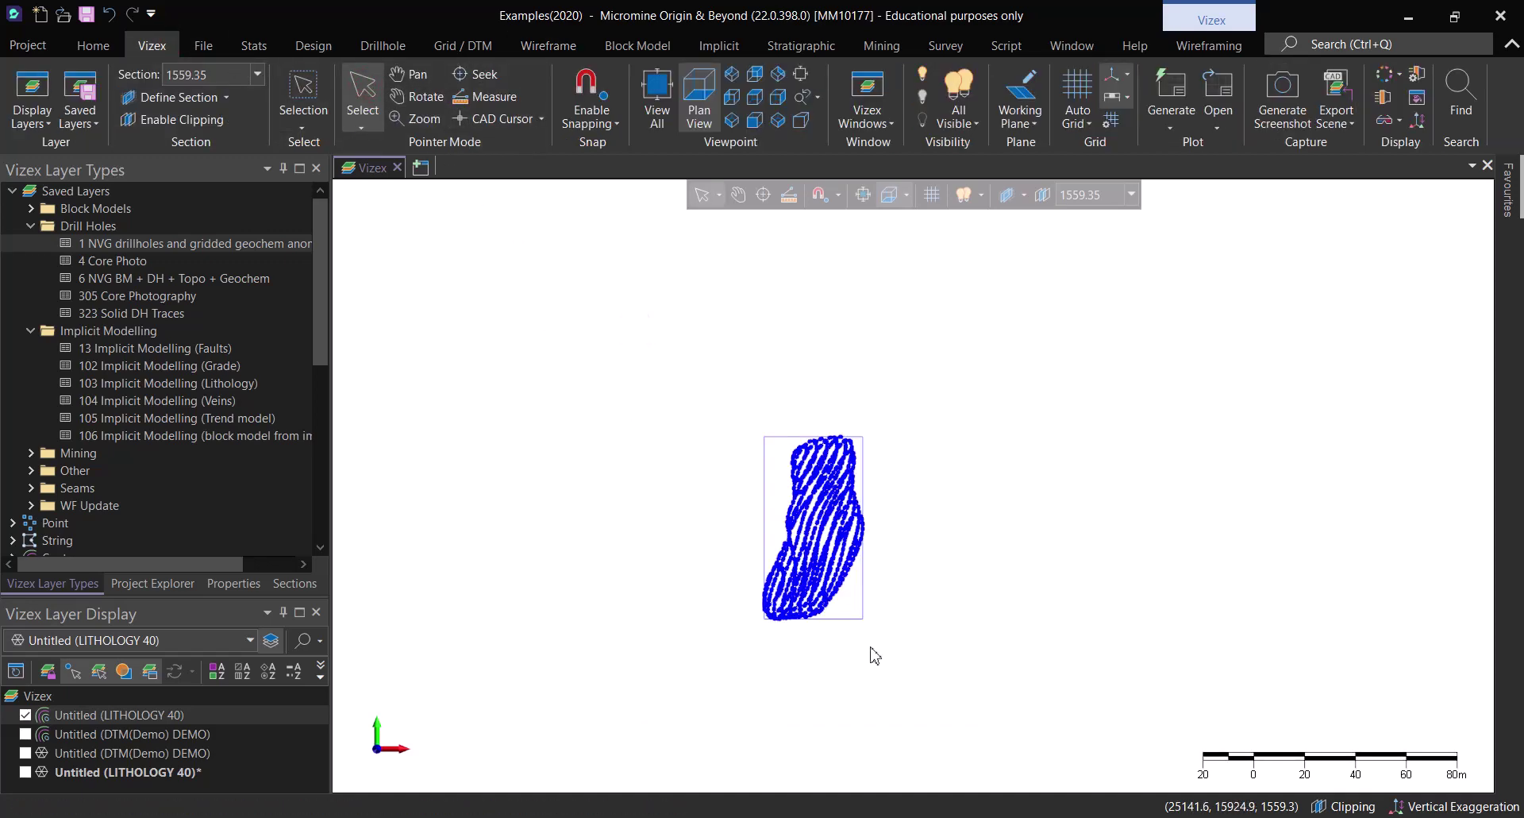
Step: Copy the selected strings into a new String layer and hide LITHOLOGY 40
{"action": "left_click", "coordinate": [250, 640]}
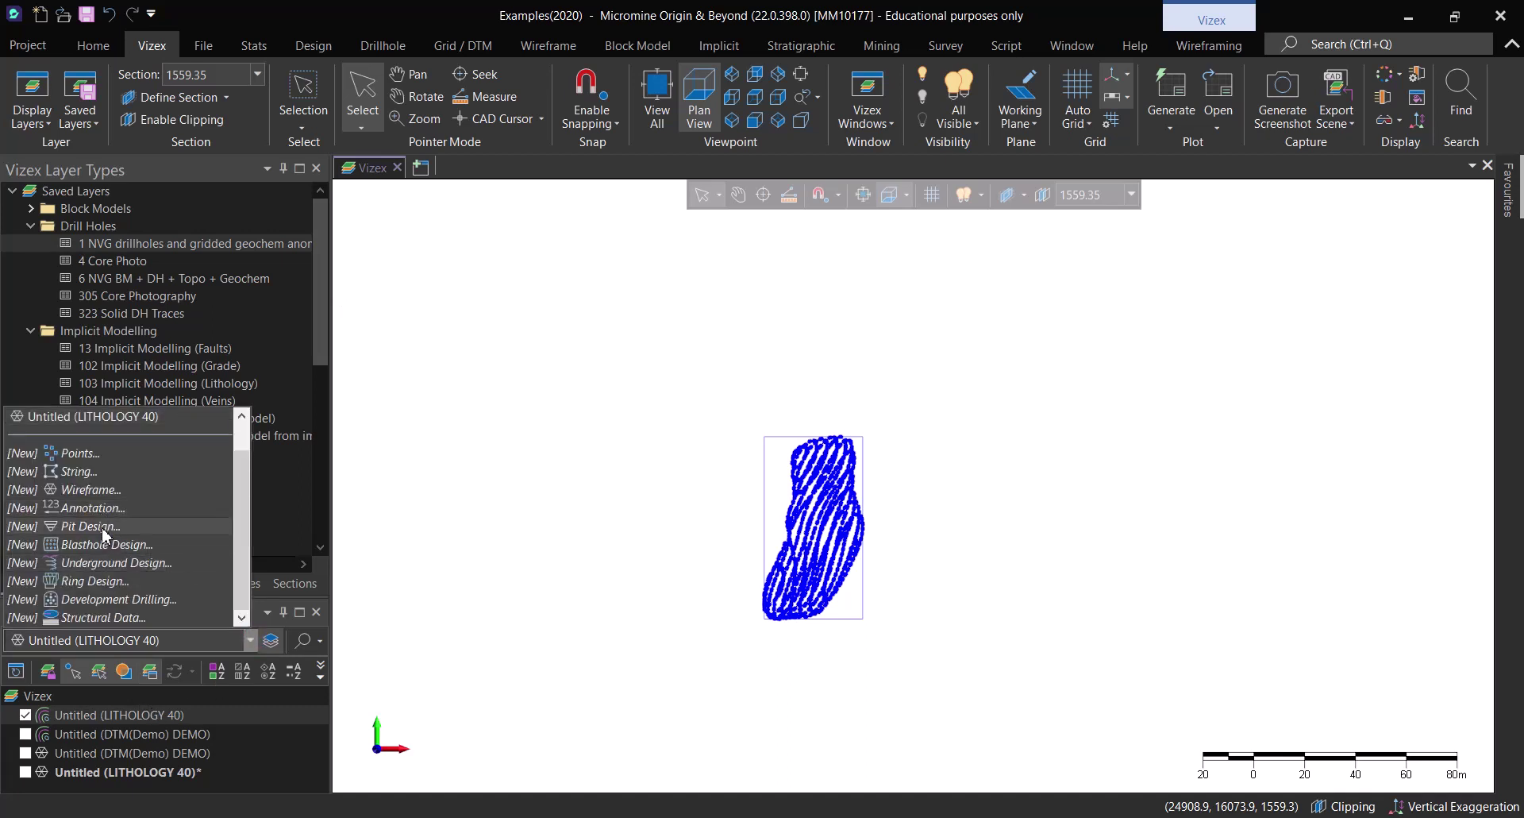
{"action": "left_click", "coordinate": [92, 476]}
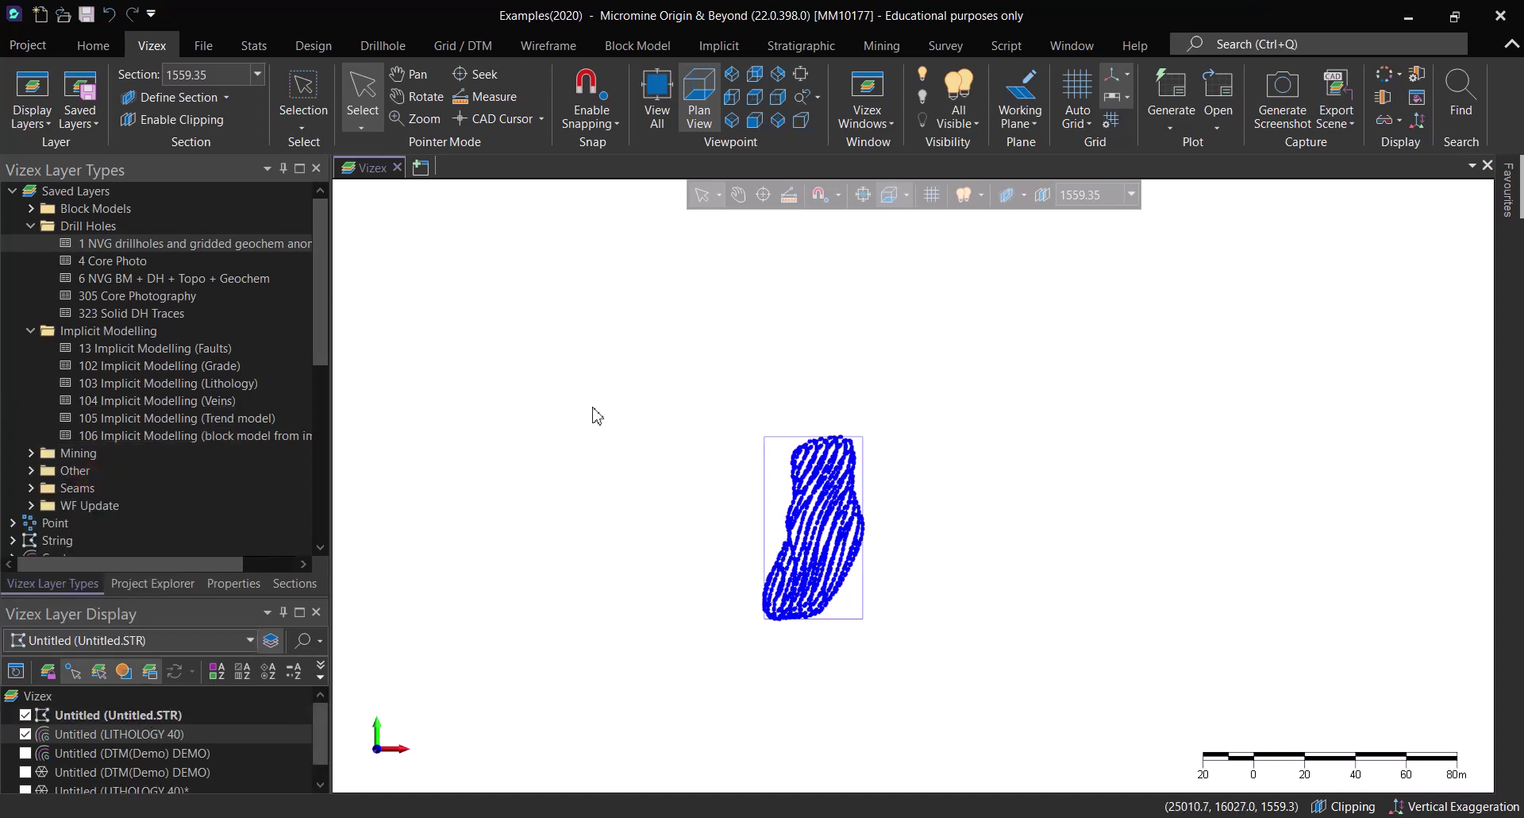
{"action": "left_click", "coordinate": [313, 45]}
{"action": "left_click", "coordinate": [796, 92]}
{"action": "left_click", "coordinate": [631, 501]}
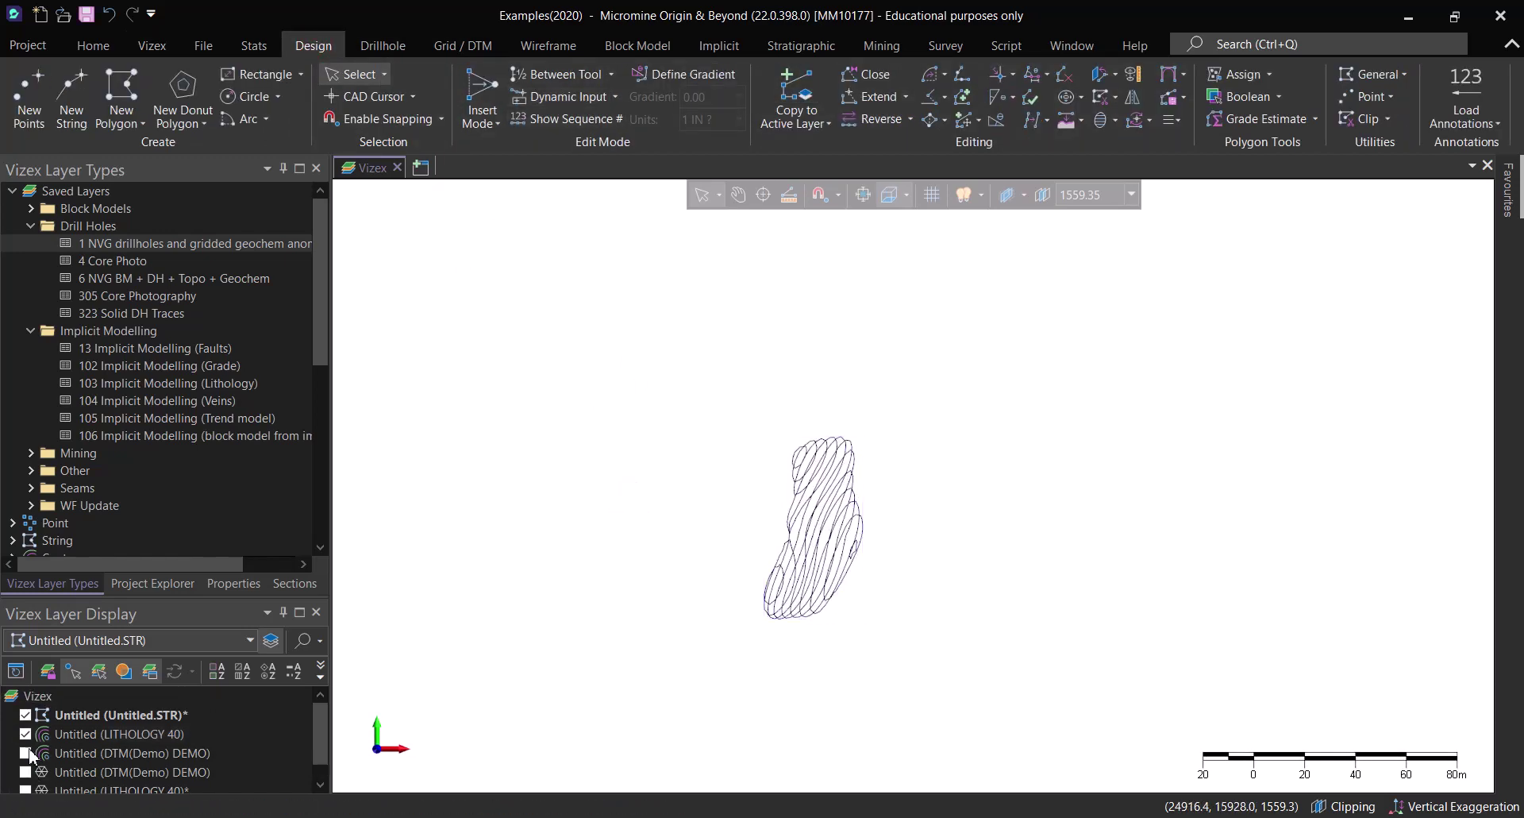
{"action": "left_click", "coordinate": [25, 734]}
{"action": "scroll", "coordinate": [770, 534], "scroll_direction": "up", "scroll_amount": 2}
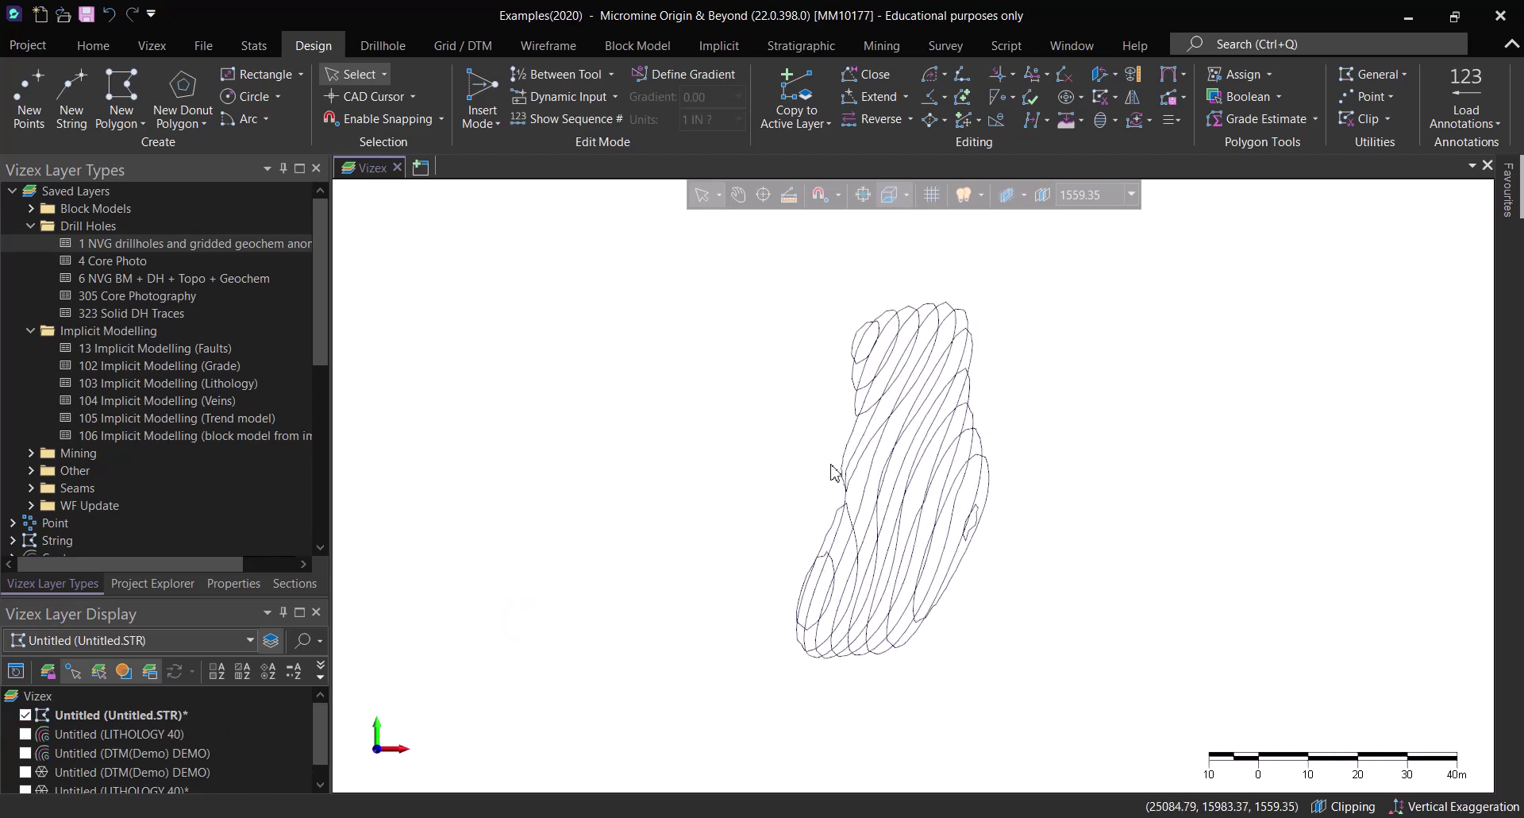
{"action": "middle_click_drag", "start_coordinate": [832, 470], "coordinate": [856, 560]}
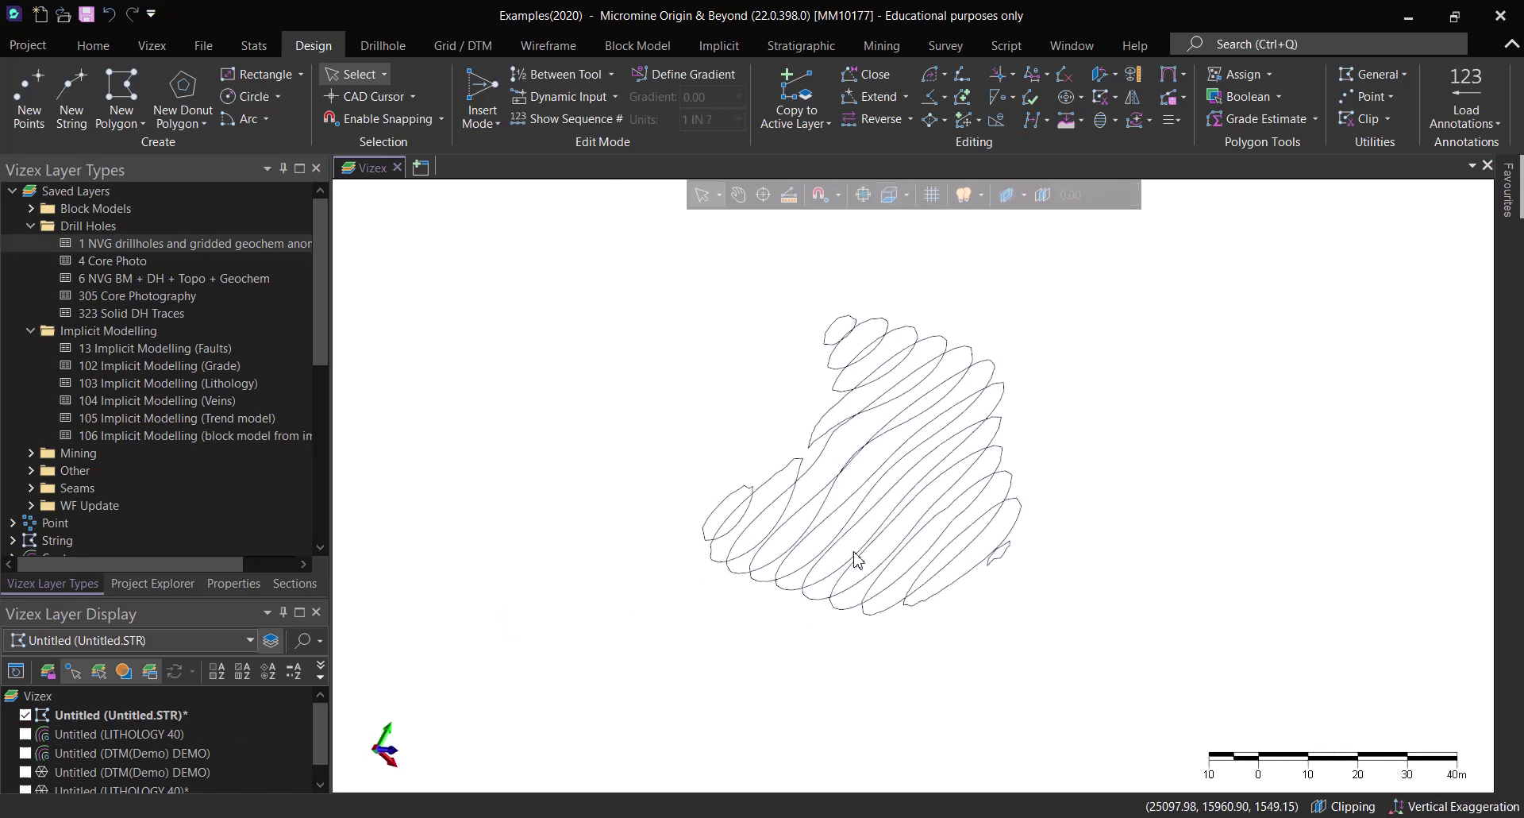
Step: Create a new wireframe and triangulate a strip across the rightmost contour strings
{"action": "left_click", "coordinate": [560, 45]}
{"action": "left_click", "coordinate": [222, 89]}
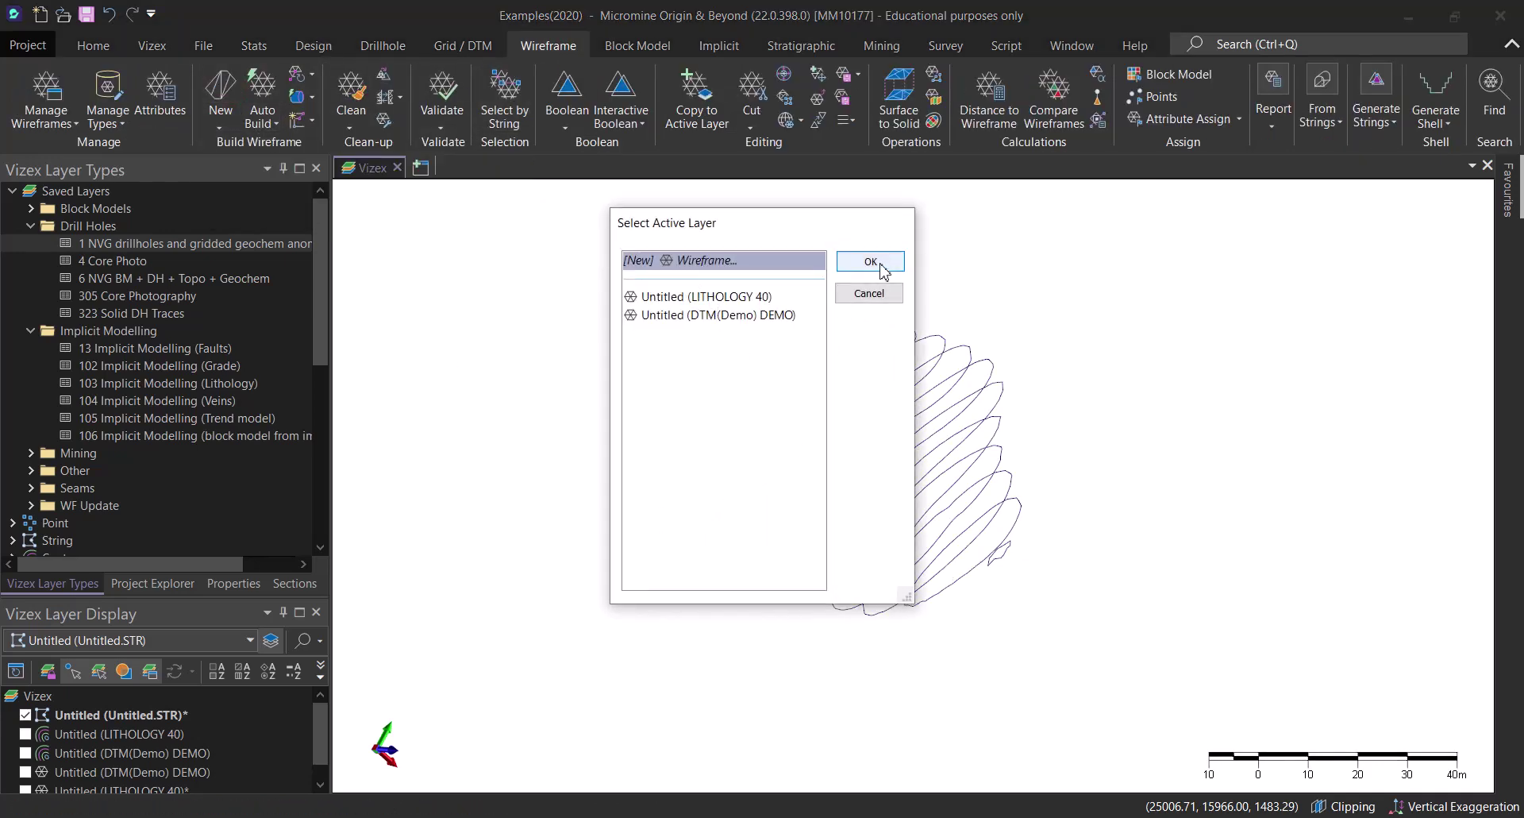
{"action": "left_click", "coordinate": [869, 261]}
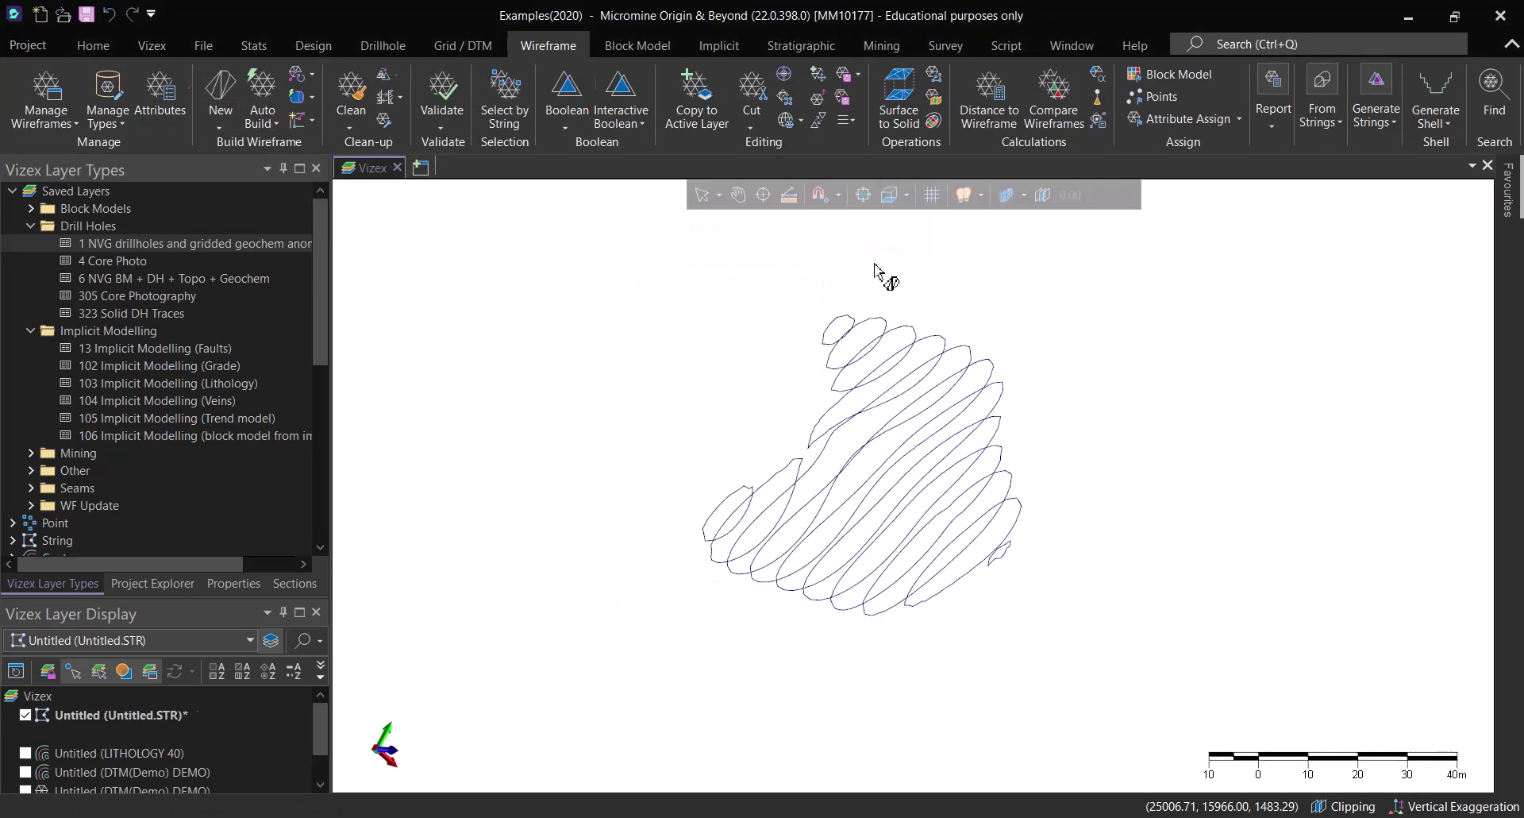
{"action": "left_click", "coordinate": [1015, 528]}
{"action": "left_click", "coordinate": [960, 527]}
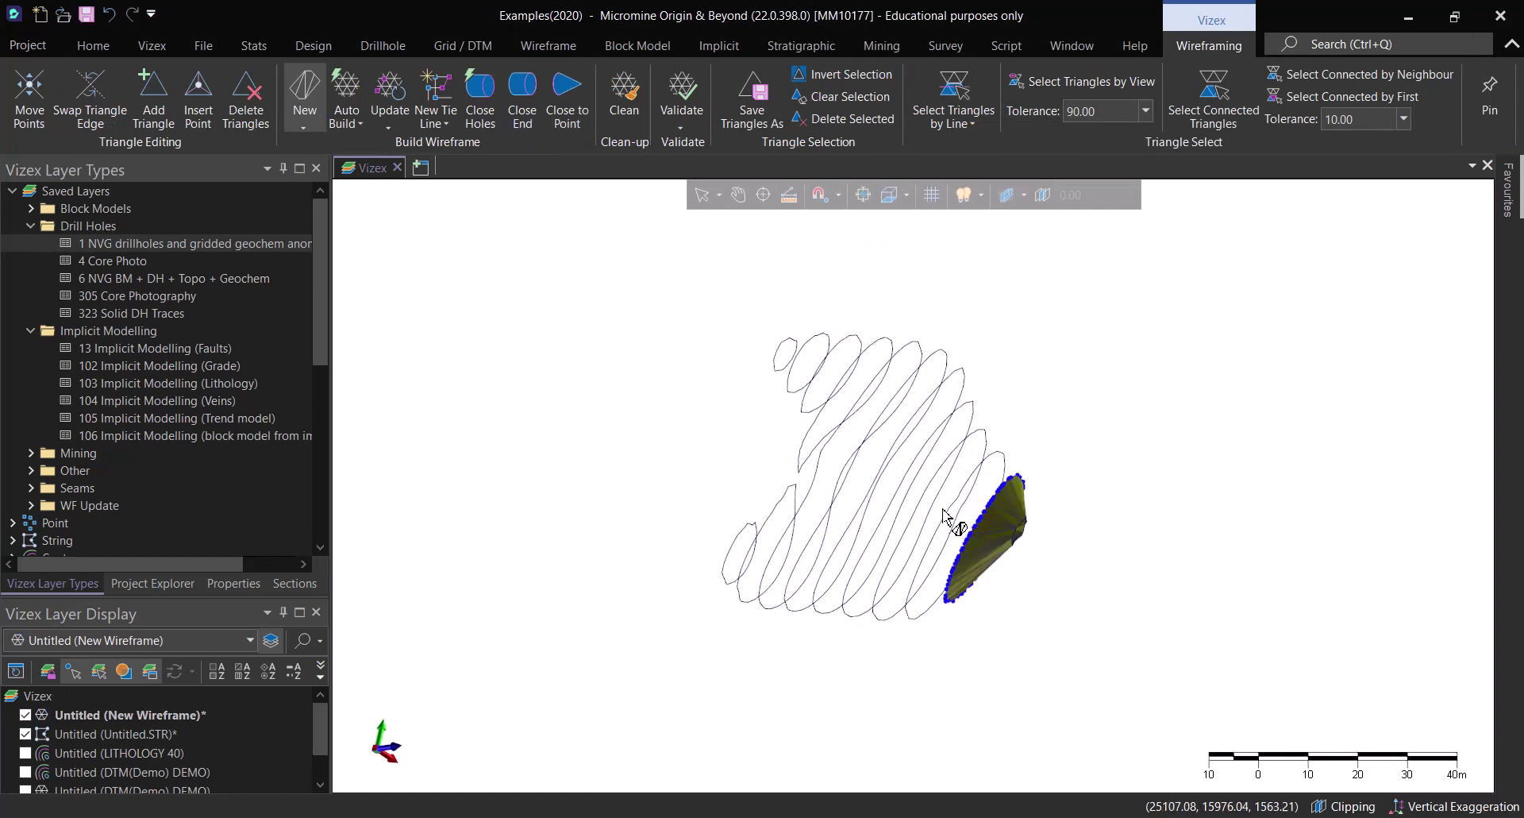
{"action": "left_click", "coordinate": [953, 519]}
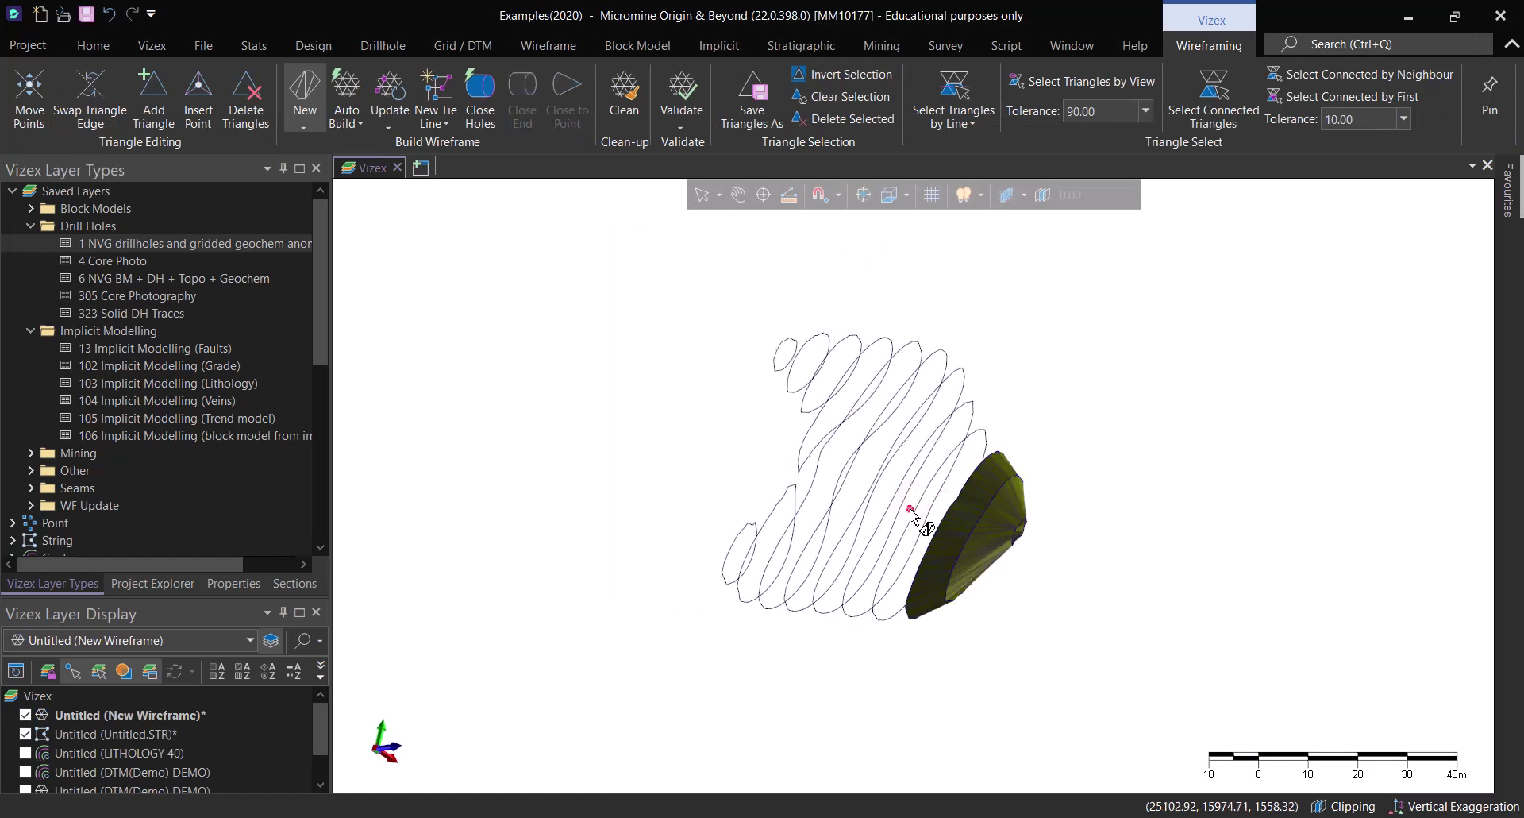
{"action": "middle_click_drag", "start_coordinate": [877, 623], "coordinate": [1077, 560]}
{"action": "scroll", "coordinate": [959, 521], "scroll_direction": "up", "scroll_amount": 2}
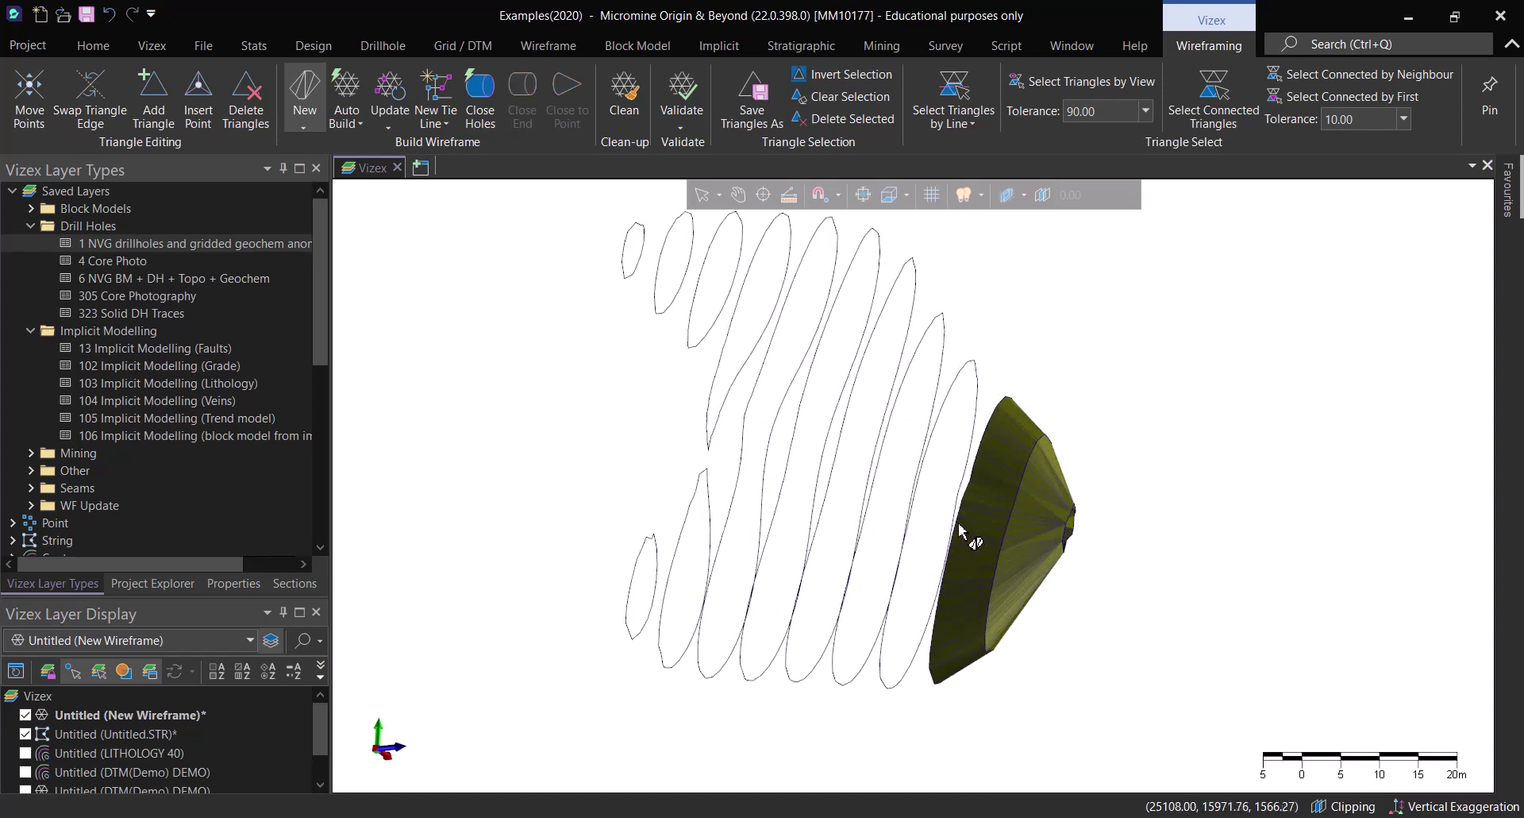
{"action": "left_click", "coordinate": [915, 505]}
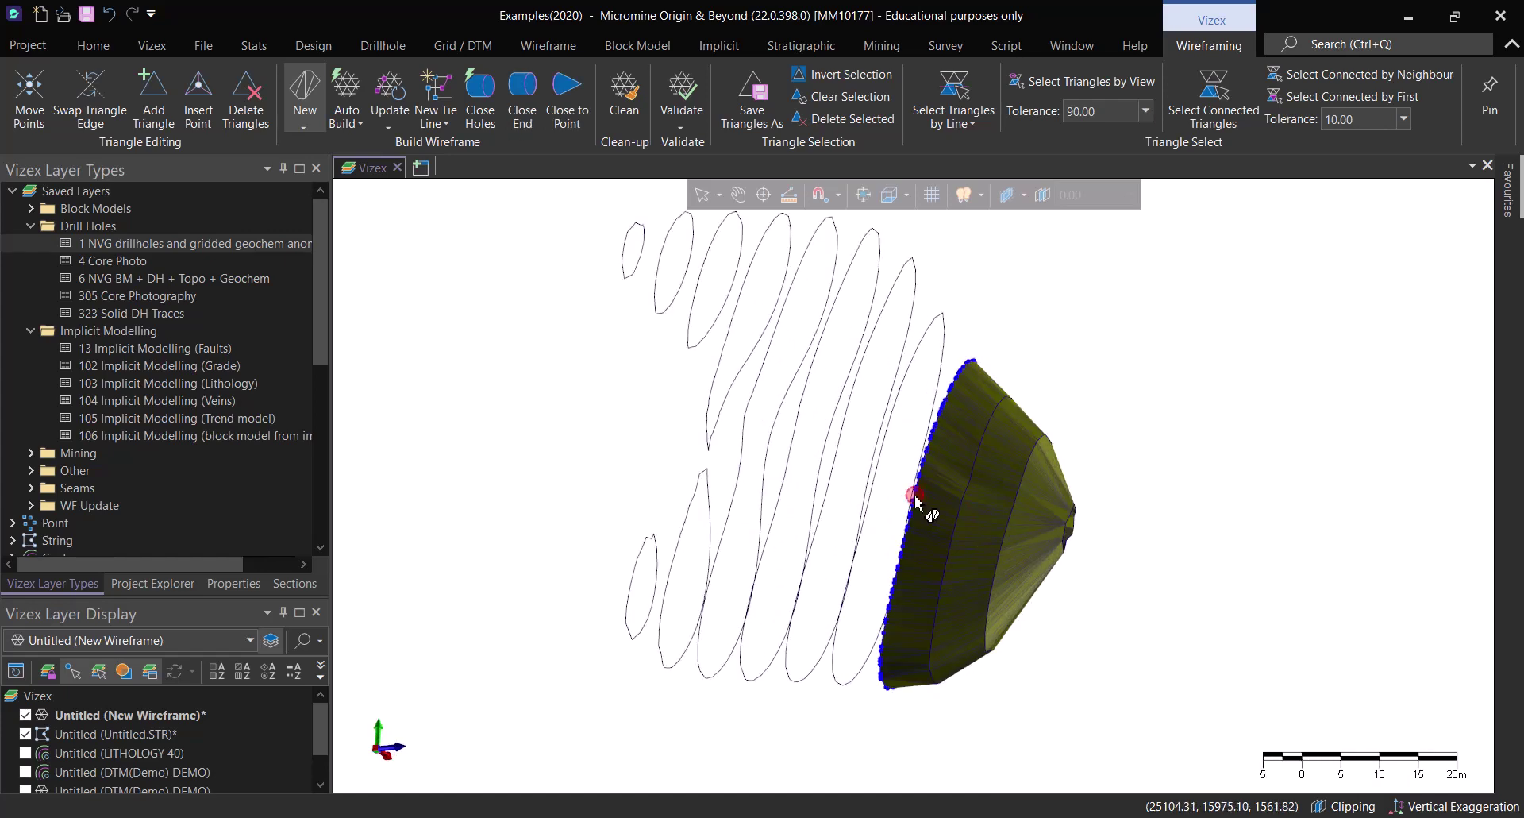
{"action": "scroll", "coordinate": [821, 601], "scroll_direction": "down", "scroll_amount": 2}
{"action": "middle_click_drag", "start_coordinate": [822, 601], "coordinate": [788, 469]}
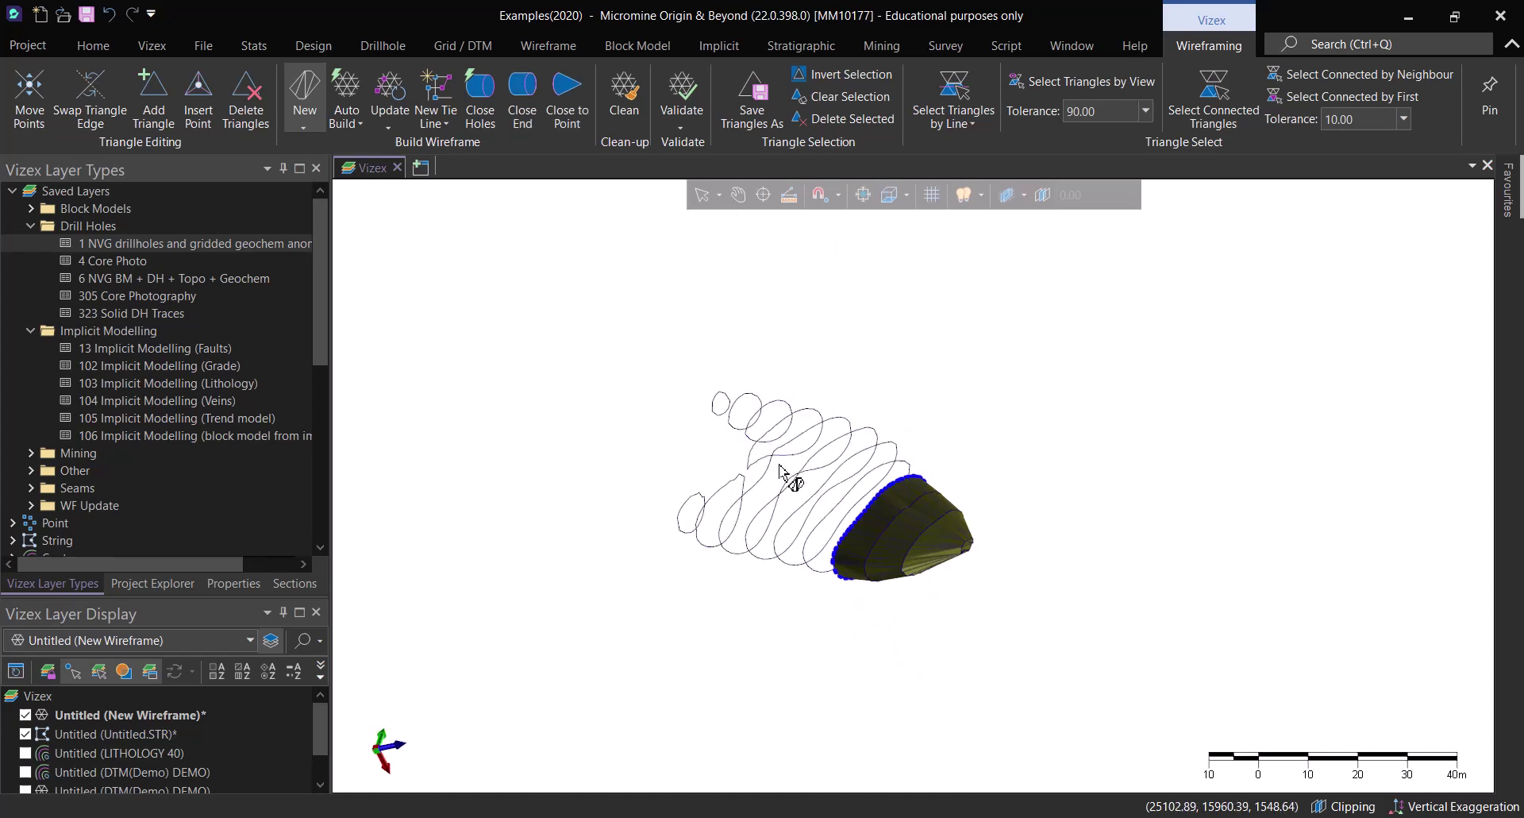
Step: Remove the New Wireframe layer without saving changes
{"action": "right_click", "coordinate": [151, 718]}
{"action": "left_click", "coordinate": [205, 594]}
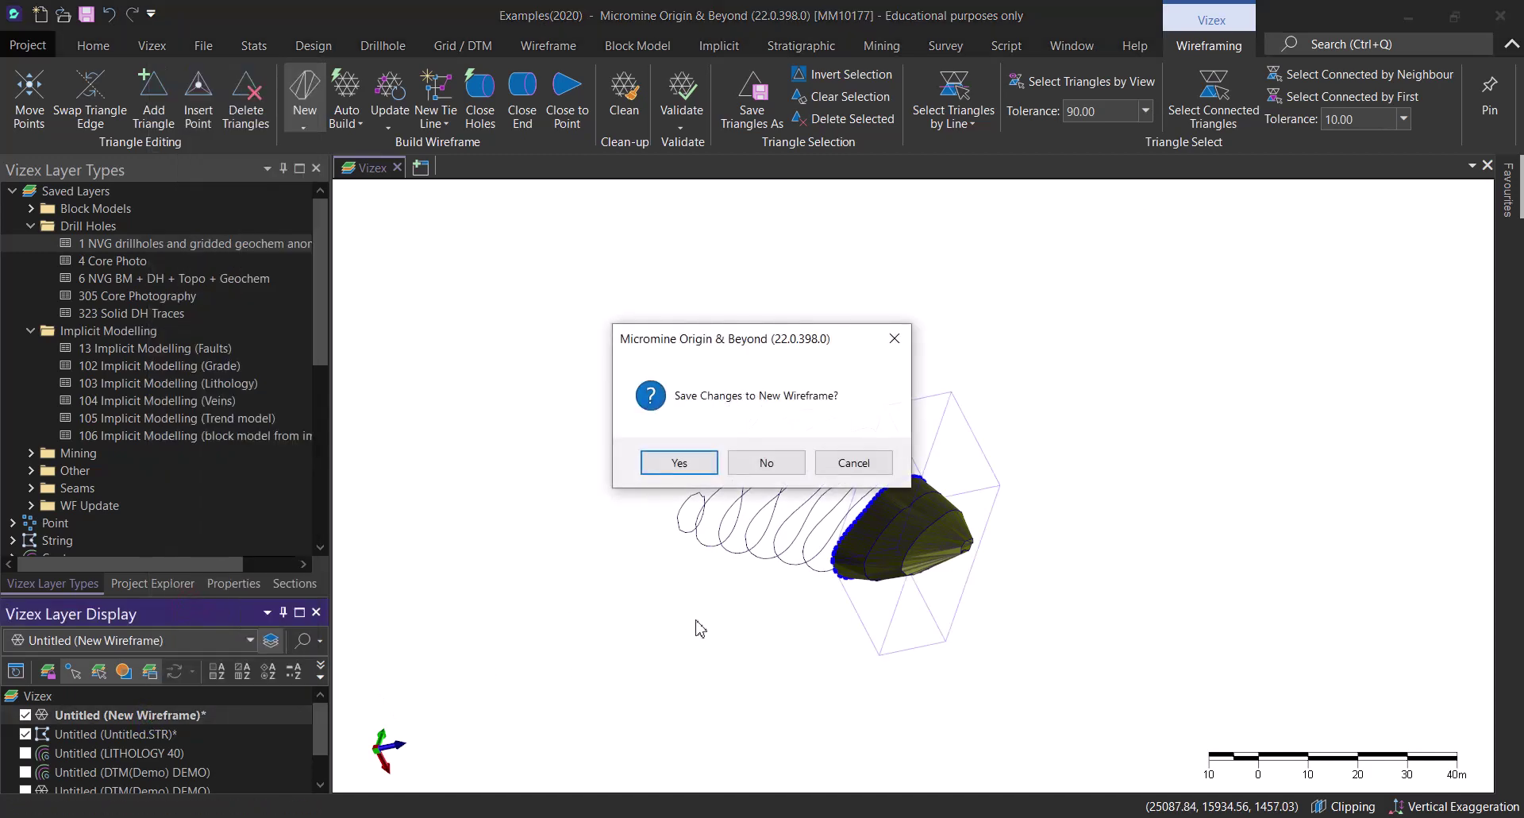
{"action": "left_click", "coordinate": [768, 470]}
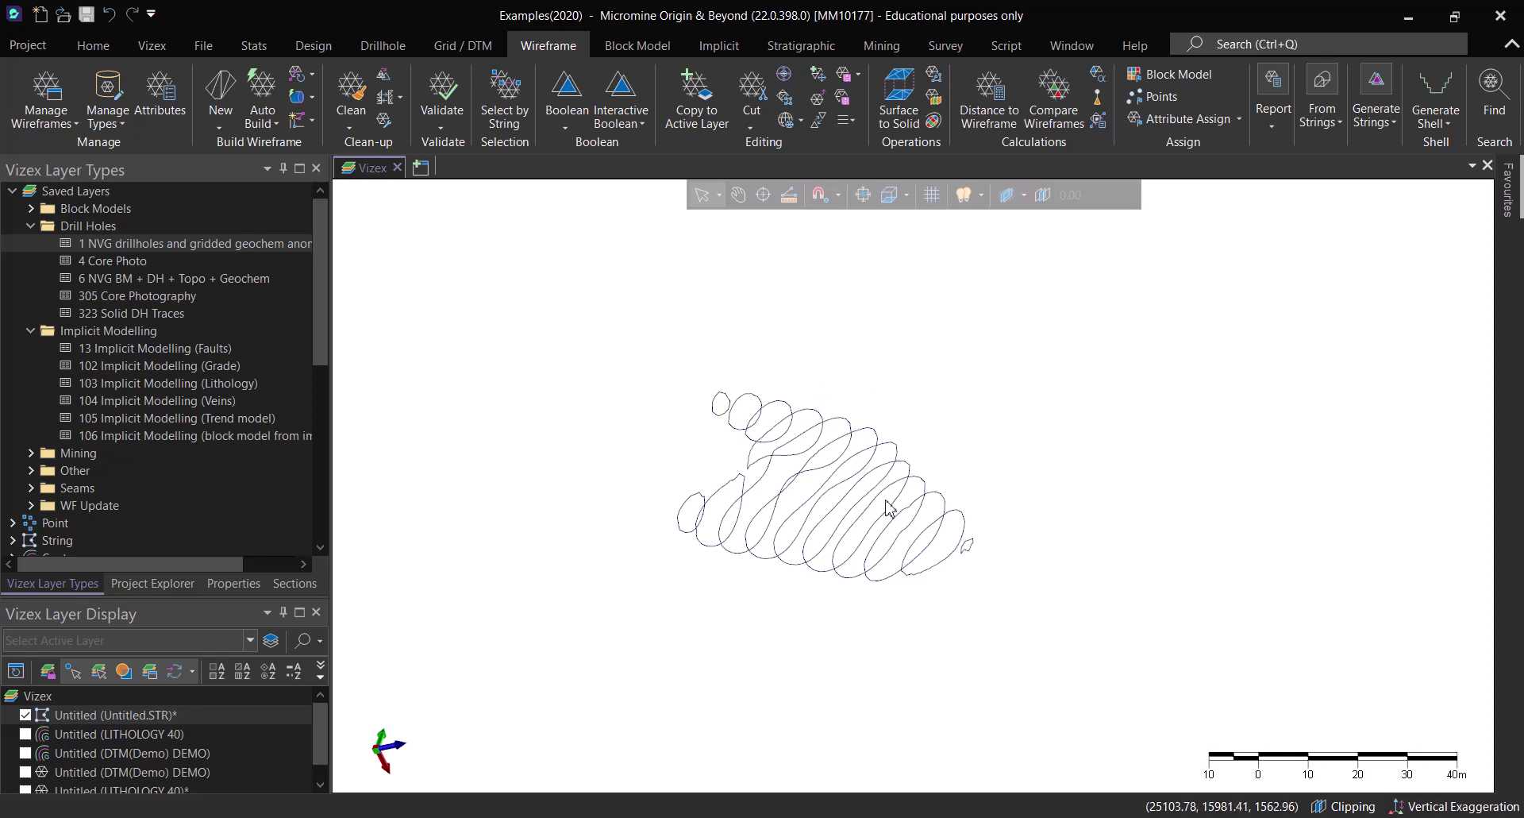
Step: Auto Build a [New] wireframe from all box-selected slice strings and orbit to inspect it
{"action": "scroll", "coordinate": [900, 508], "scroll_direction": "up", "scroll_amount": 1}
{"action": "left_click_drag", "start_coordinate": [878, 564], "coordinate": [779, 568]}
{"action": "mouse_move", "coordinate": [780, 481]}
{"action": "left_mouse_down"}
{"action": "mouse_move", "coordinate": [830, 473]}
{"action": "mouse_move", "coordinate": [779, 504]}
{"action": "left_mouse_up"}
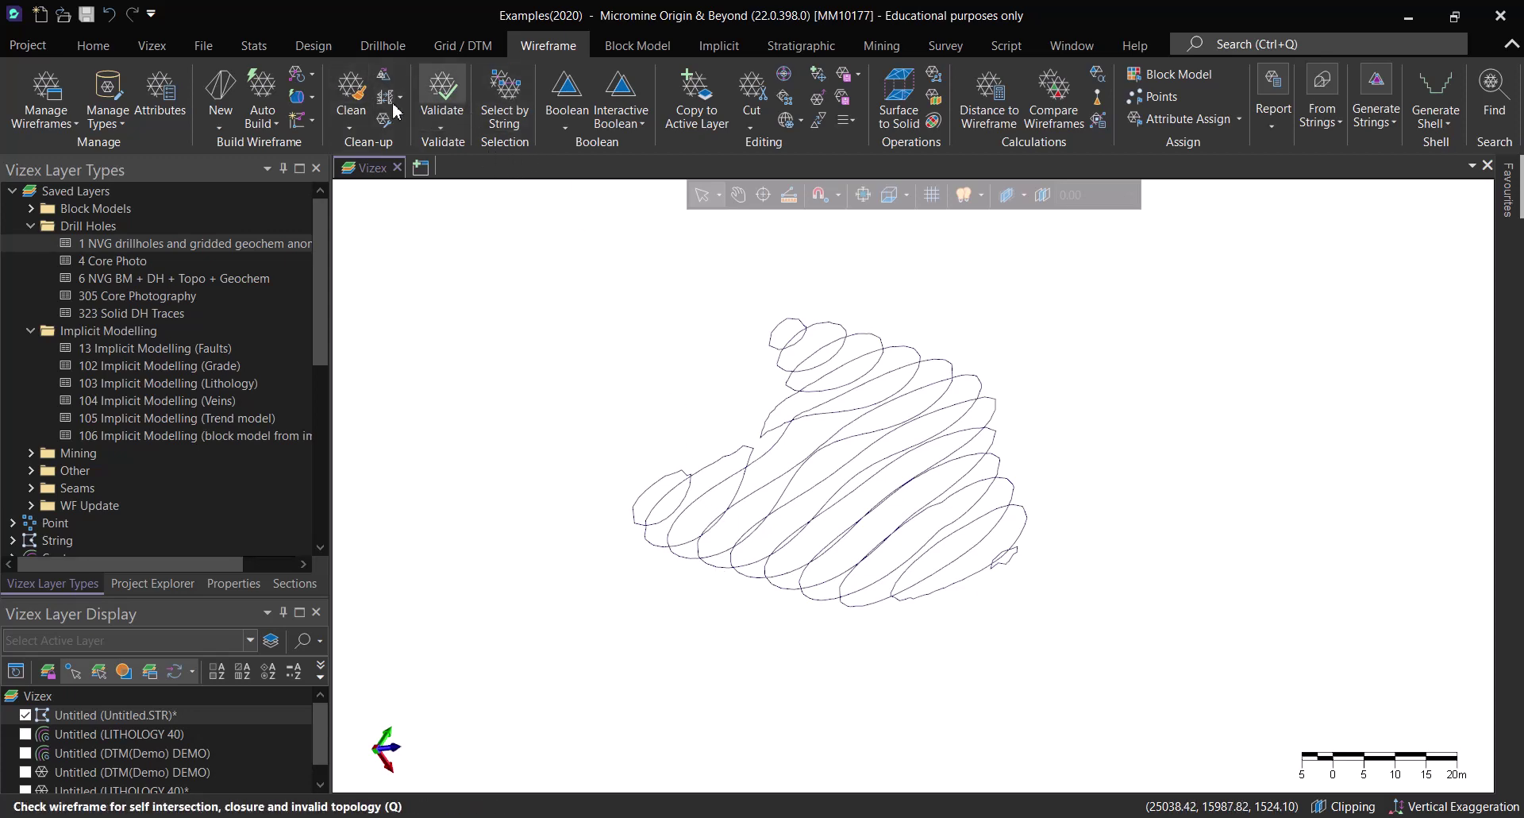
{"action": "left_click", "coordinate": [266, 99]}
{"action": "left_click_drag", "start_coordinate": [768, 439], "coordinate": [761, 401]}
{"action": "left_click_drag", "start_coordinate": [649, 277], "coordinate": [1067, 670]}
{"action": "right_click", "coordinate": [1020, 609]}
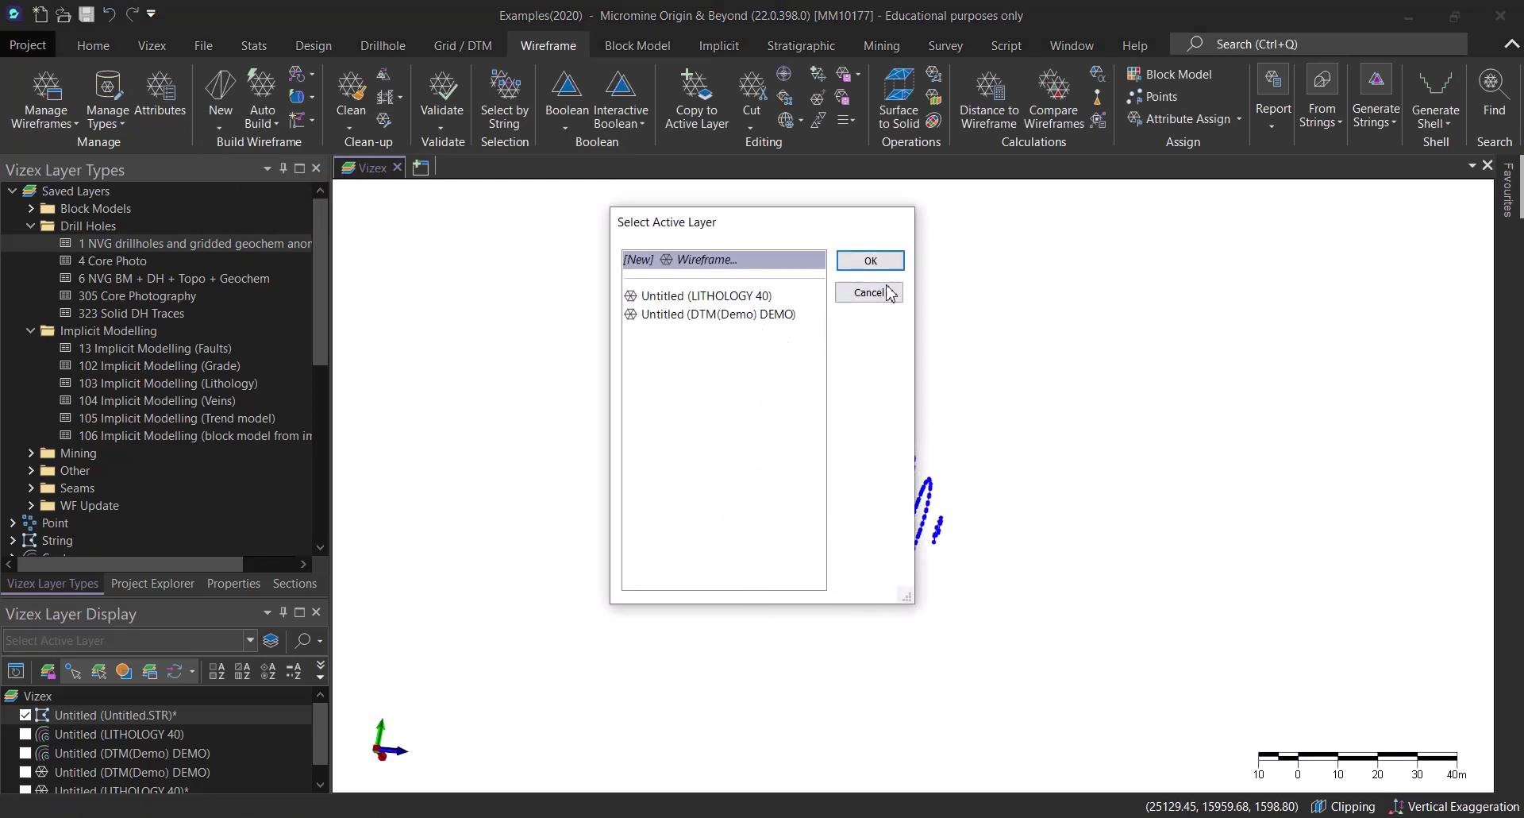
{"action": "left_click", "coordinate": [871, 261]}
{"action": "left_click_drag", "start_coordinate": [937, 593], "coordinate": [1072, 643]}
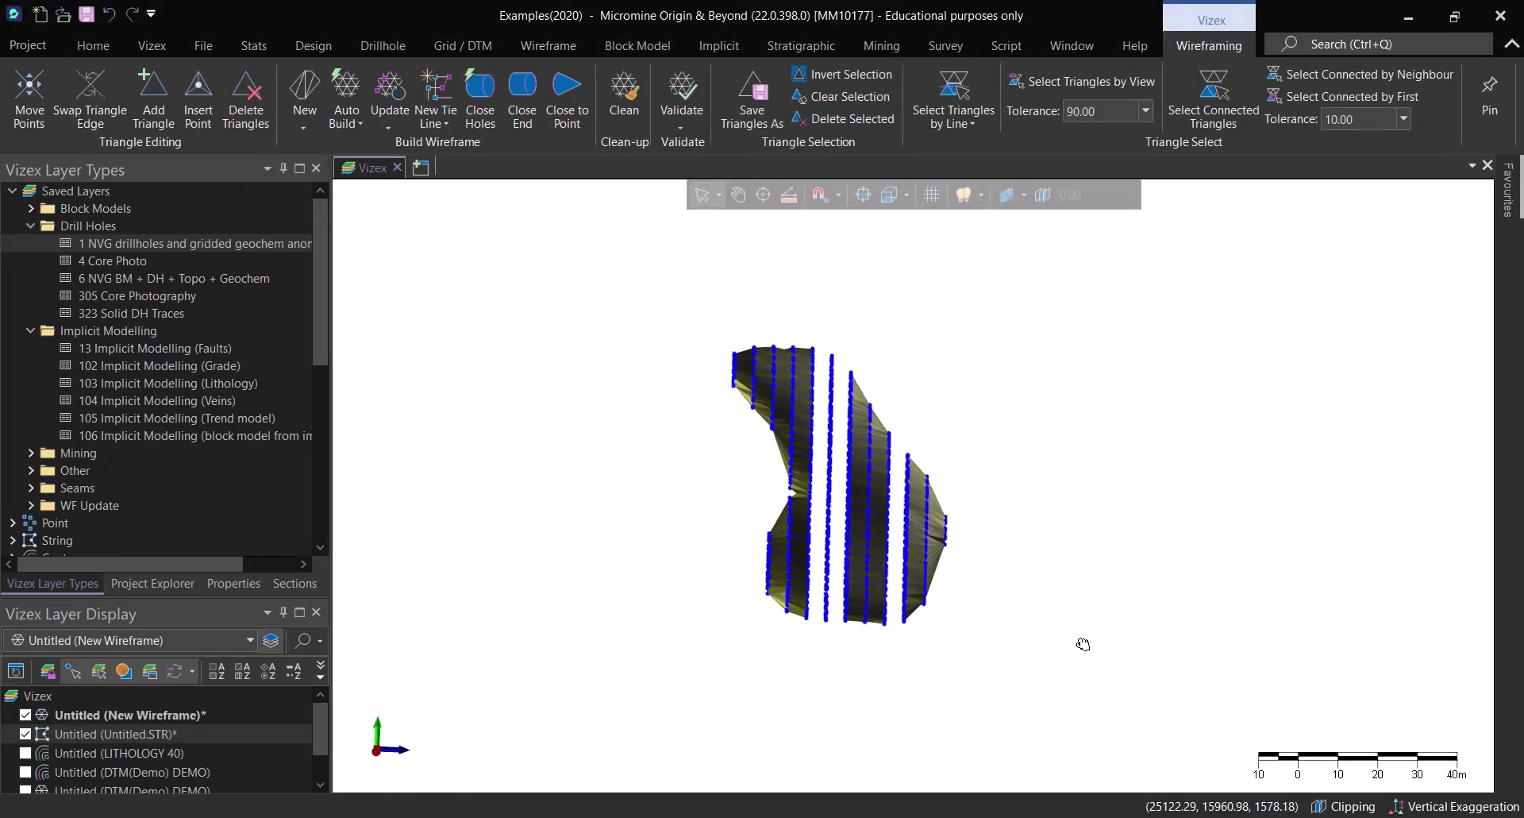
{"action": "left_click_drag", "start_coordinate": [751, 419], "coordinate": [979, 506]}
{"action": "scroll", "coordinate": [840, 481], "scroll_direction": "up", "scroll_amount": 2}
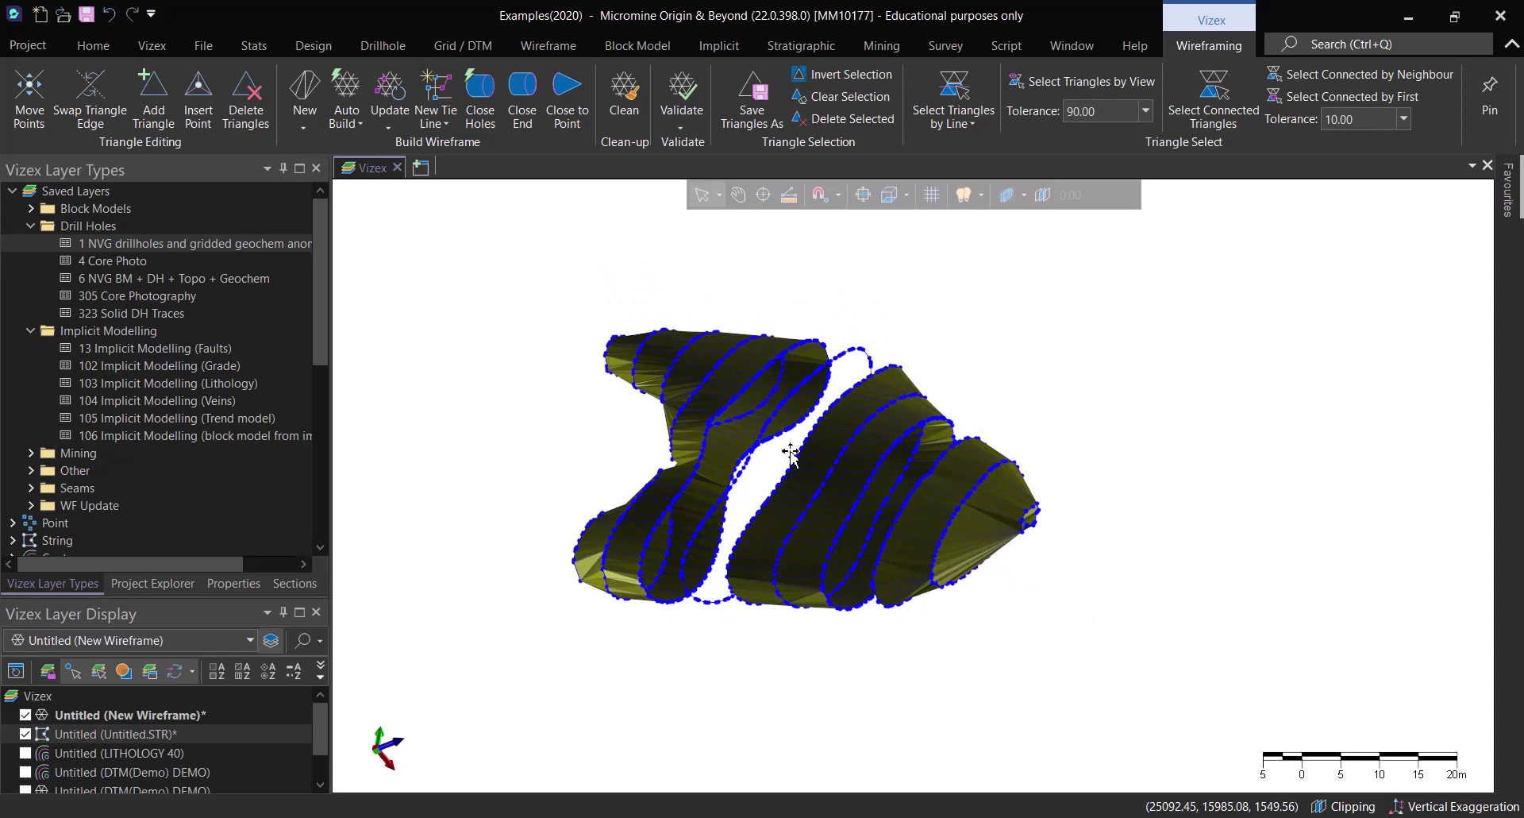
{"action": "left_click_drag", "start_coordinate": [982, 568], "coordinate": [577, 706]}
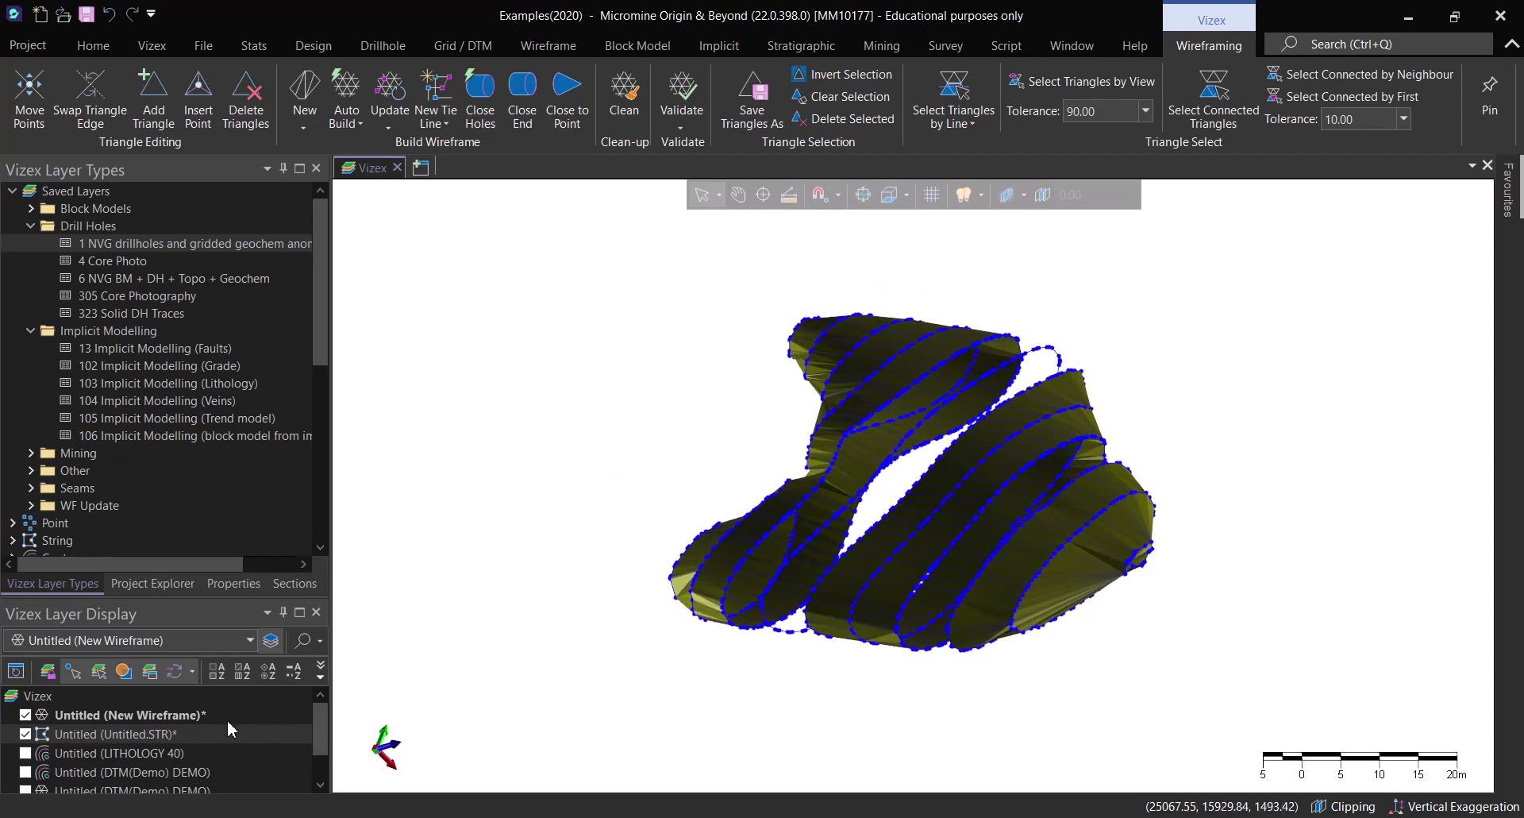
Step: Remove the New Wireframe layer without saving the auto-built wireframe
{"action": "left_click", "coordinate": [142, 717]}
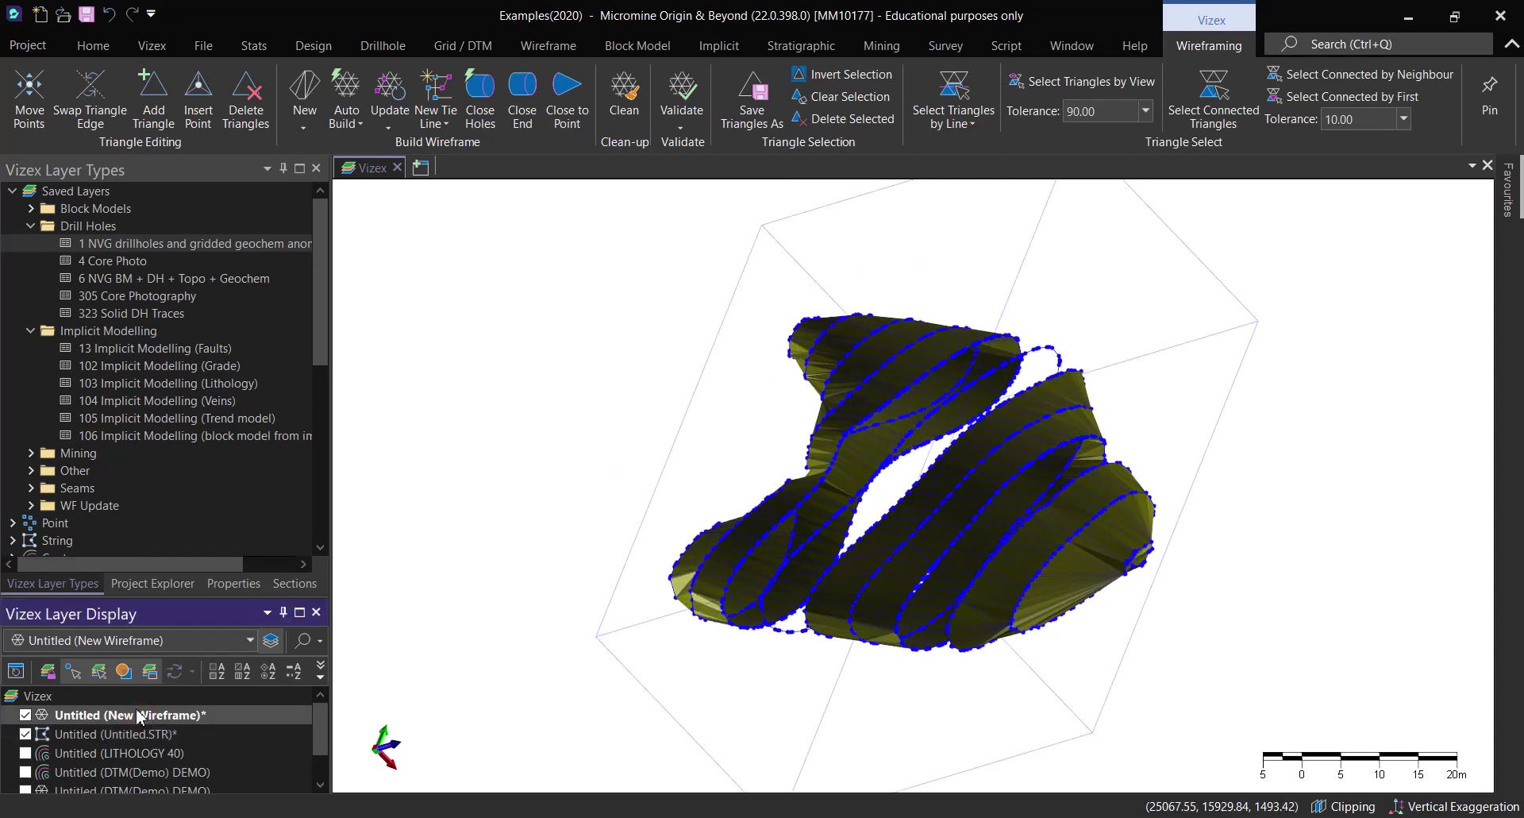
{"action": "right_click", "coordinate": [109, 724]}
{"action": "left_click", "coordinate": [139, 594]}
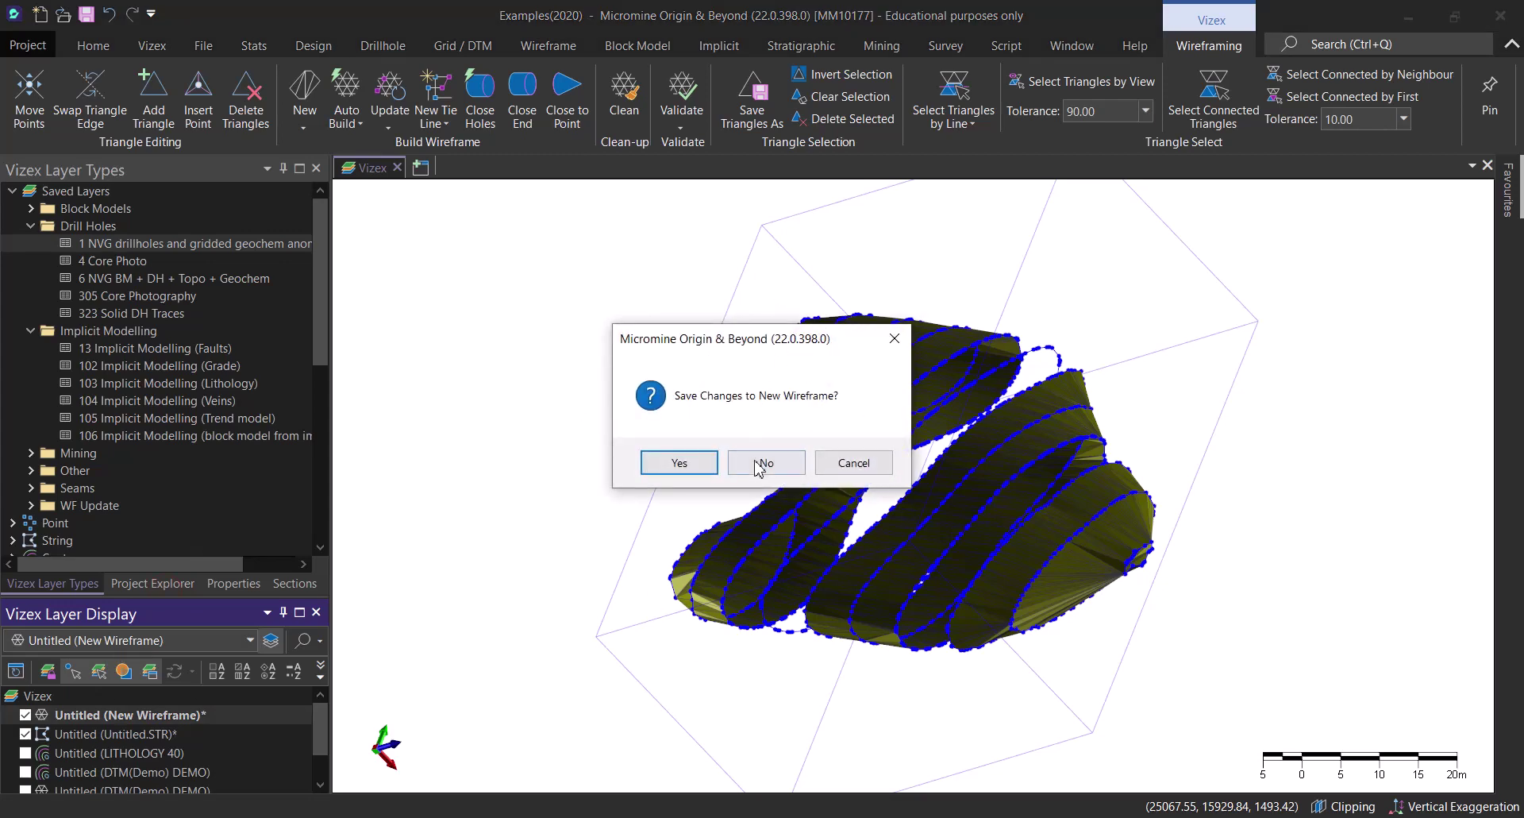
{"action": "left_click", "coordinate": [761, 462]}
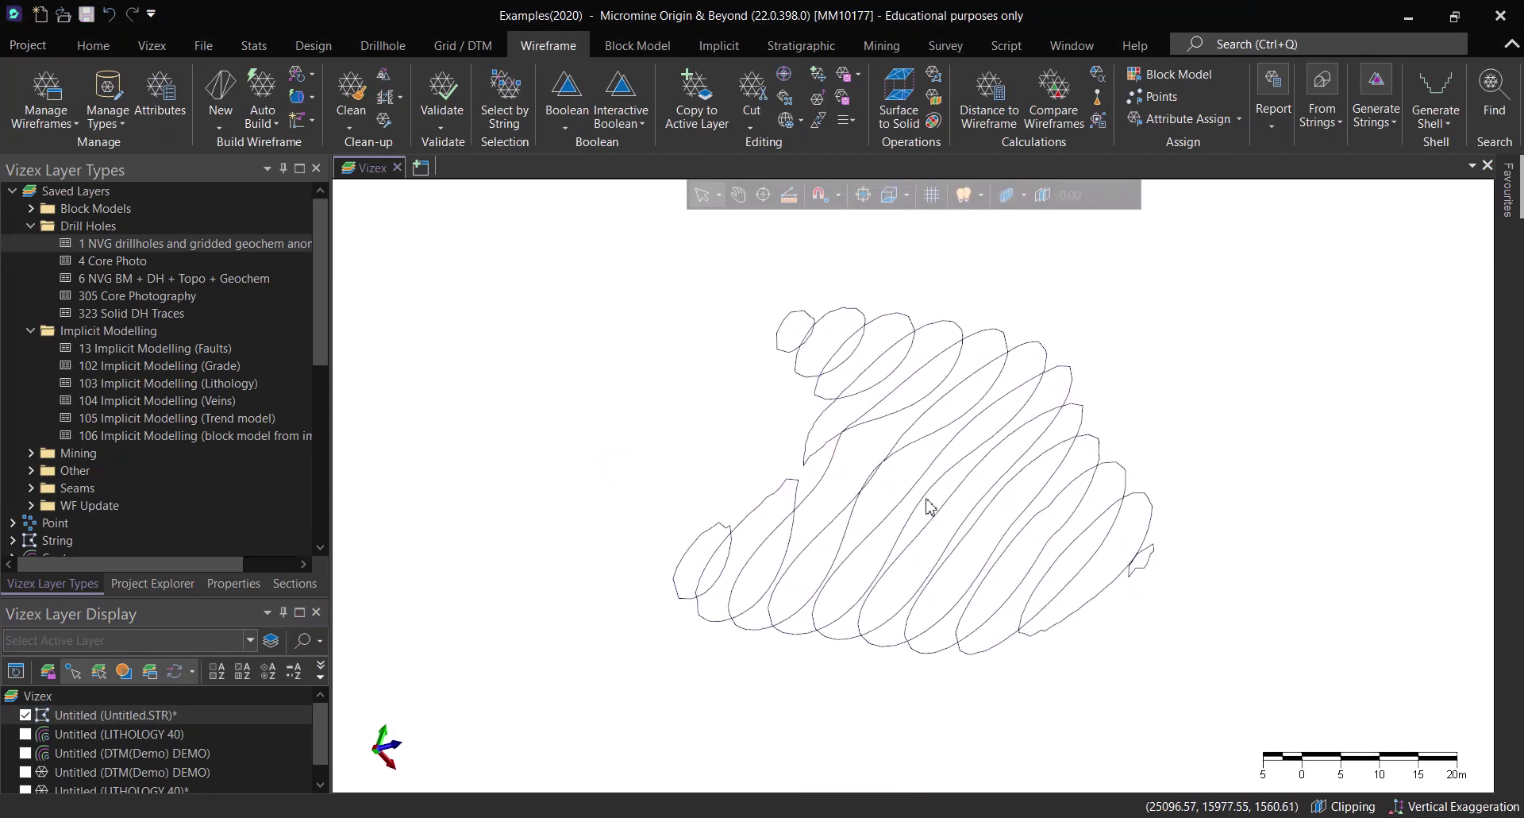
Step: Remove the Untitled.STR strings layer without saving it
{"action": "left_click", "coordinate": [111, 717]}
{"action": "right_click", "coordinate": [111, 717]}
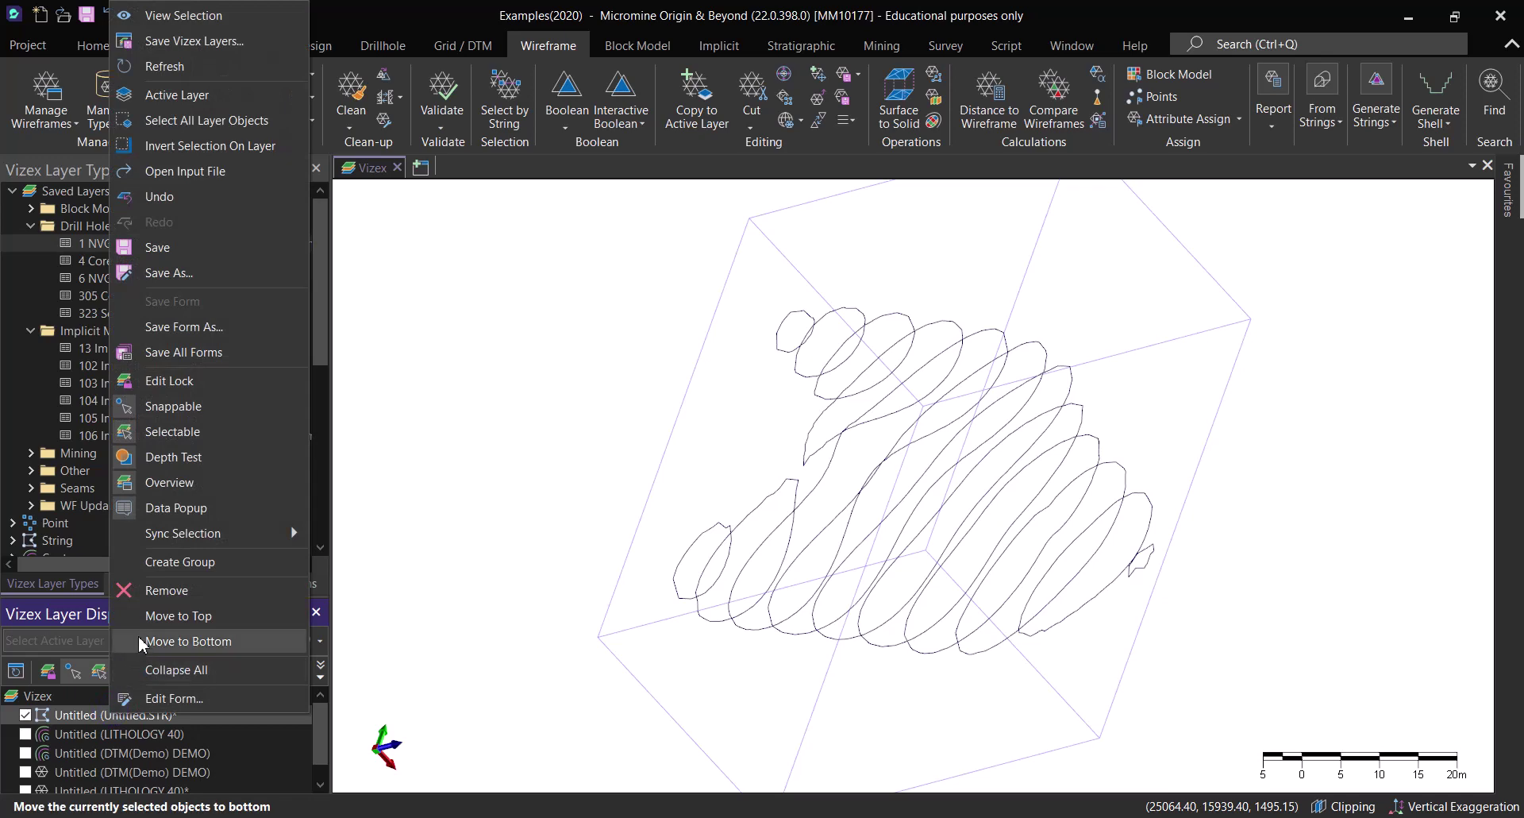
{"action": "left_click", "coordinate": [151, 590]}
{"action": "left_click", "coordinate": [763, 463]}
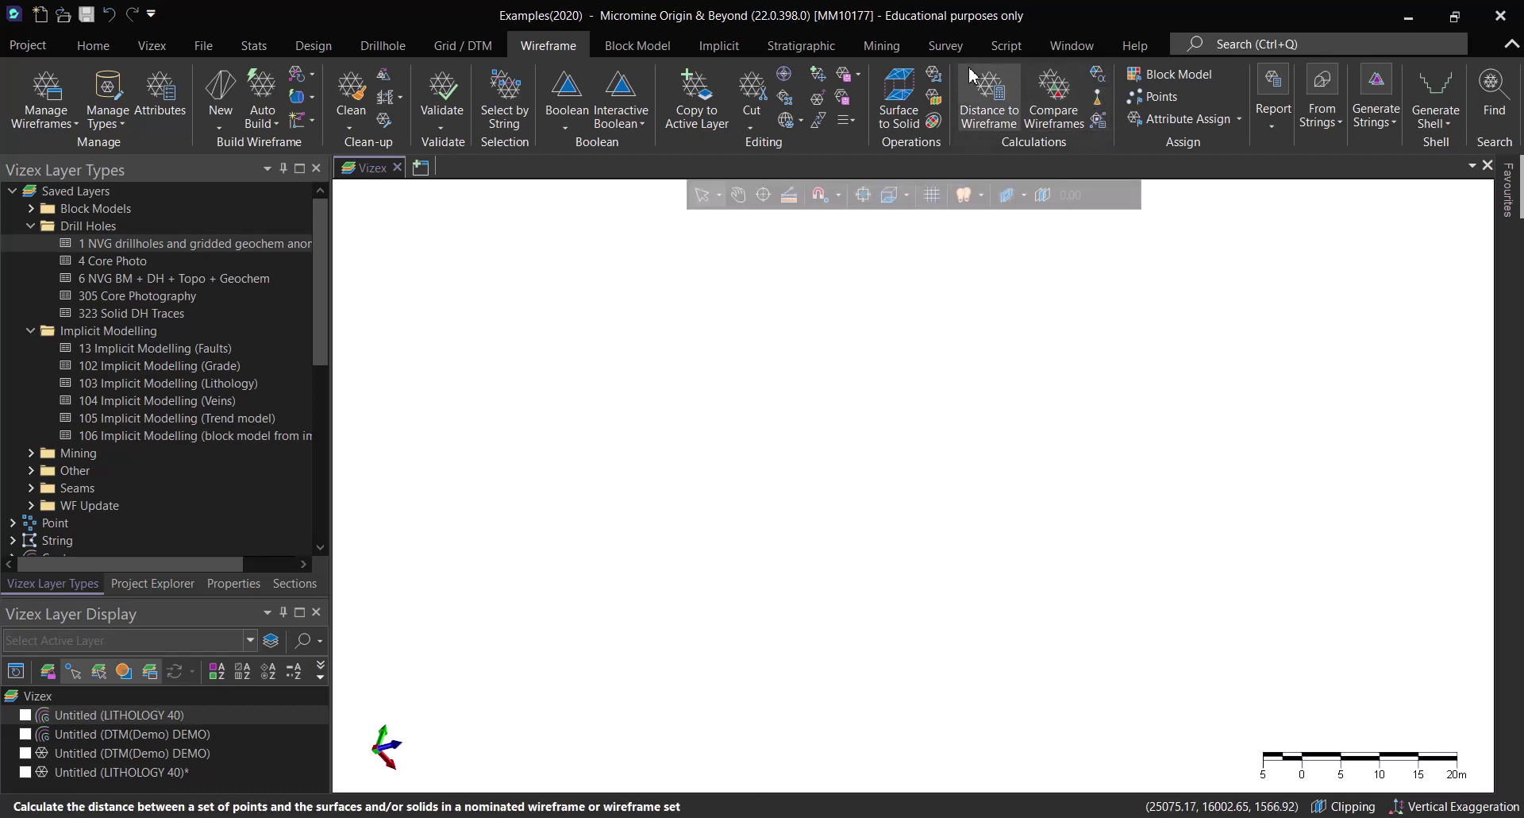
Step: Run Planar Intersection looking west at spacing 1 into file test, overwriting test.STR
{"action": "left_click", "coordinate": [639, 46]}
{"action": "left_click", "coordinate": [550, 45]}
{"action": "left_click", "coordinate": [1376, 119]}
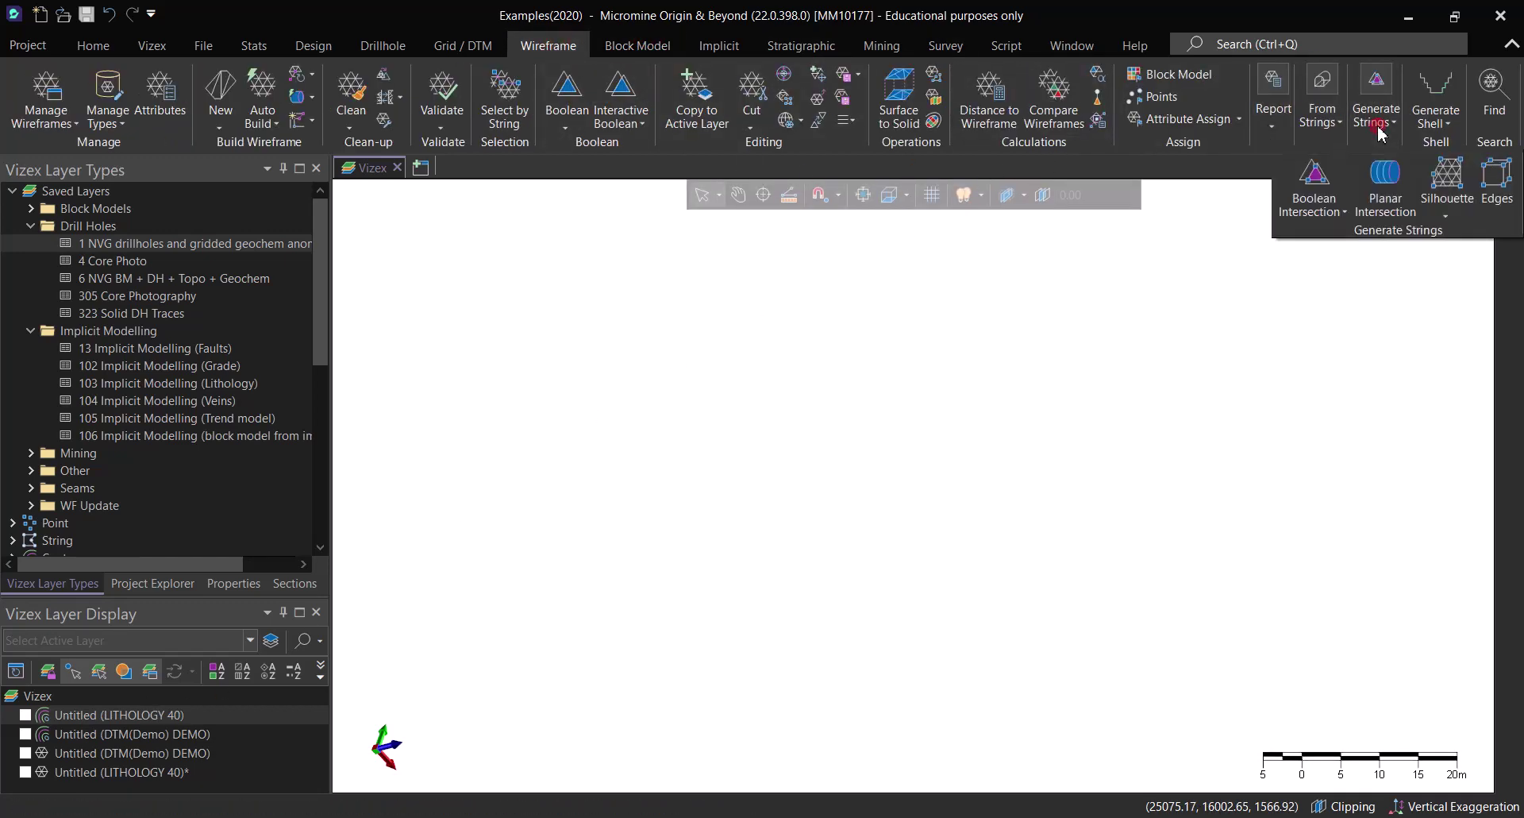
{"action": "left_click", "coordinate": [1376, 193]}
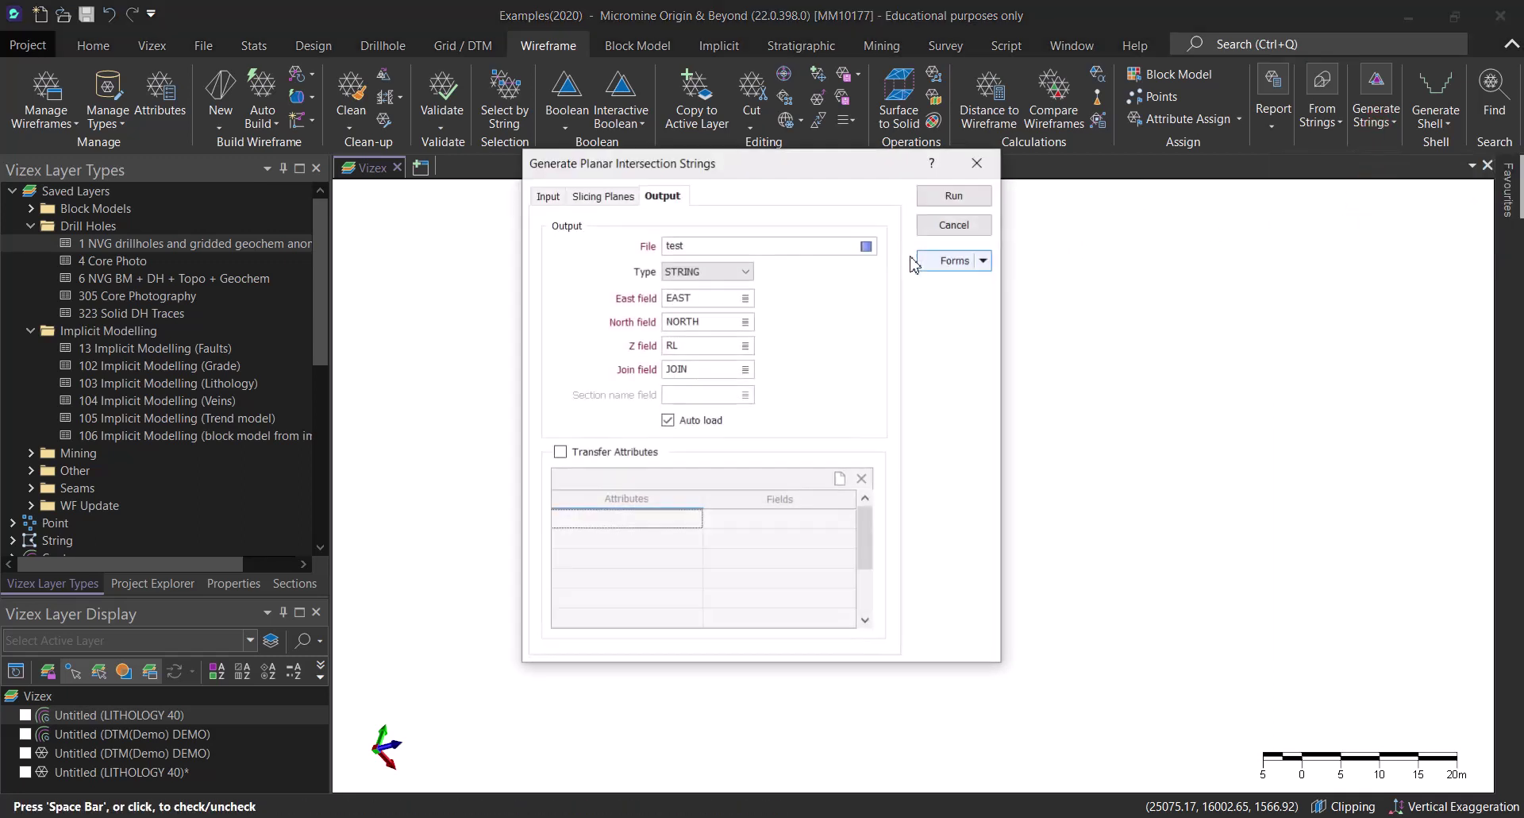
{"action": "left_click_drag", "start_coordinate": [729, 169], "coordinate": [510, 204]}
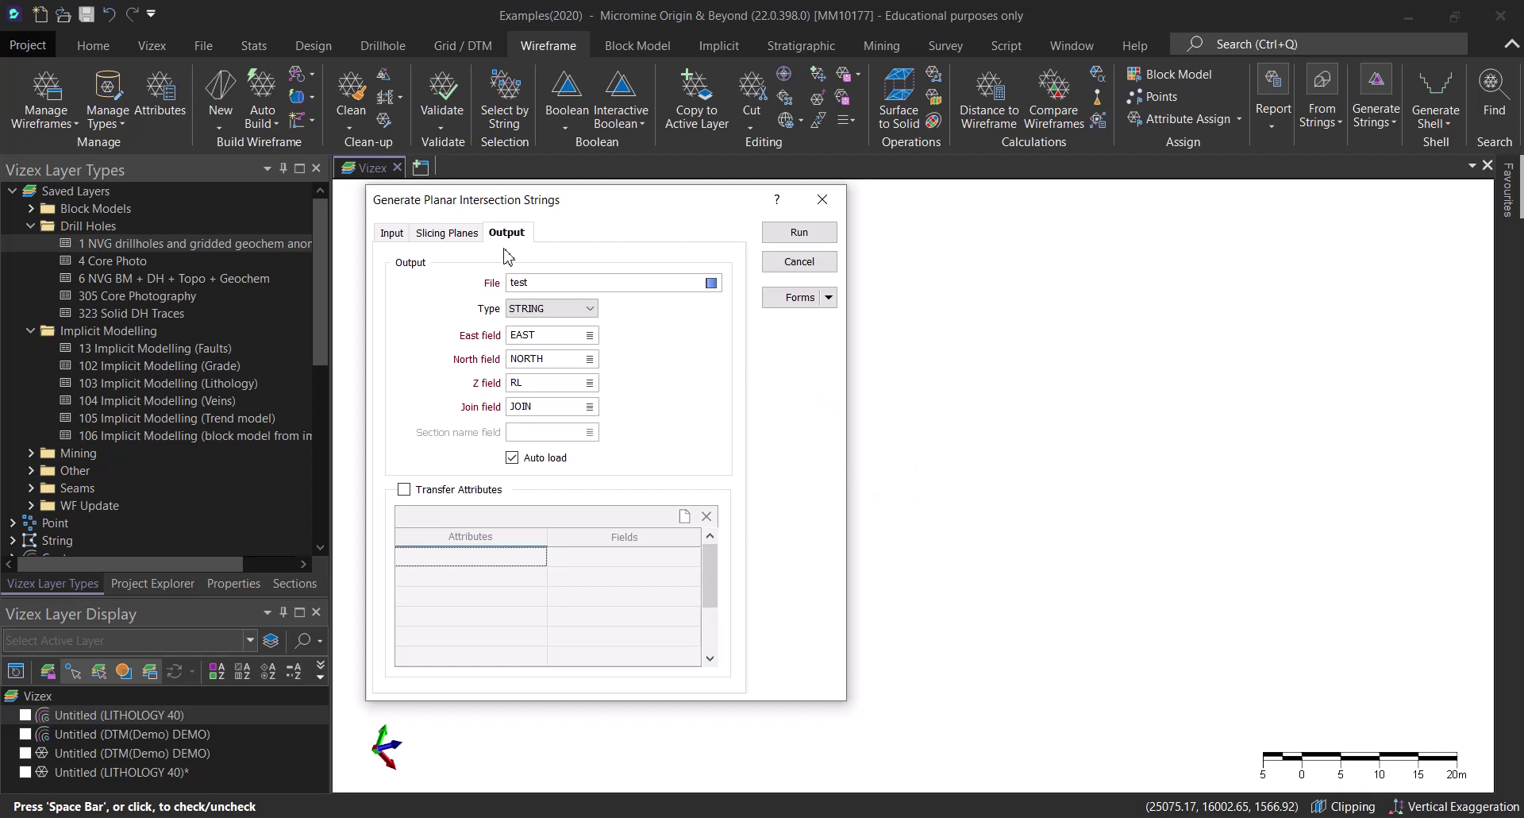
{"action": "left_click", "coordinate": [447, 233]}
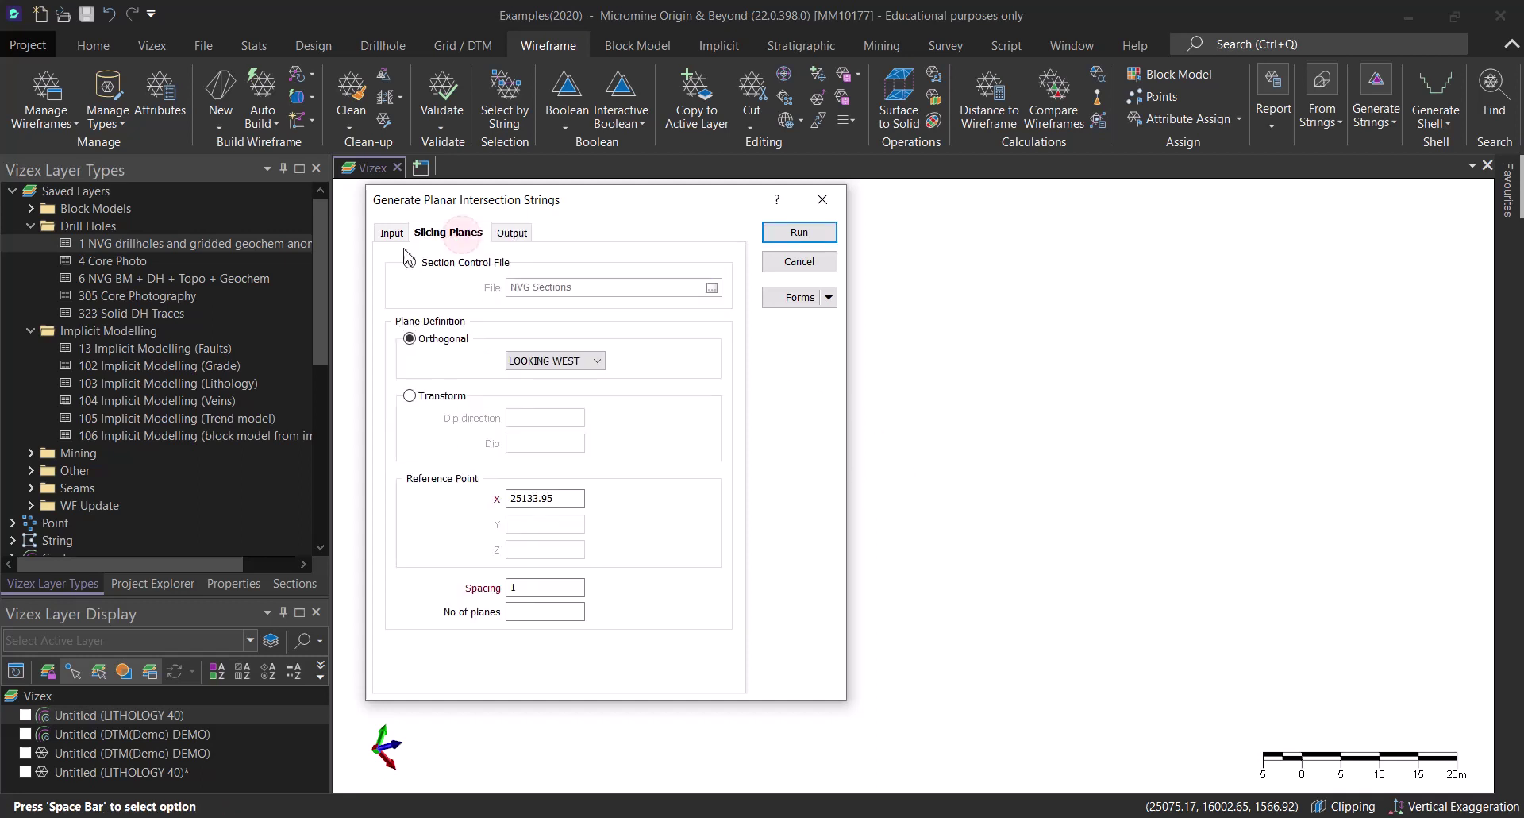
{"action": "left_click", "coordinate": [529, 586]}
{"action": "type", "text": "1"}
{"action": "left_click_drag", "start_coordinate": [528, 586], "coordinate": [507, 587]}
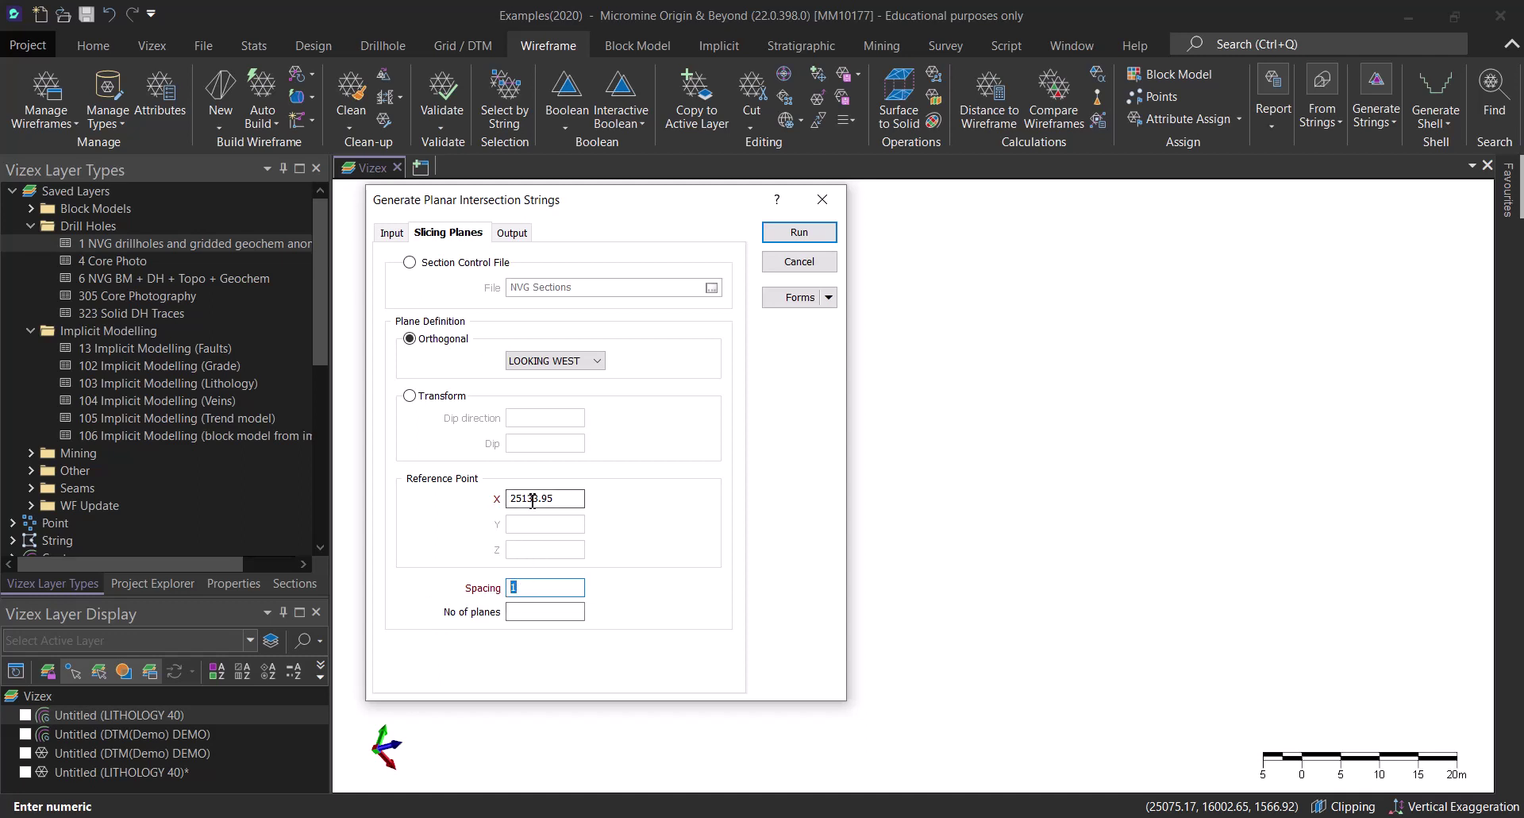
{"action": "left_click", "coordinate": [512, 233]}
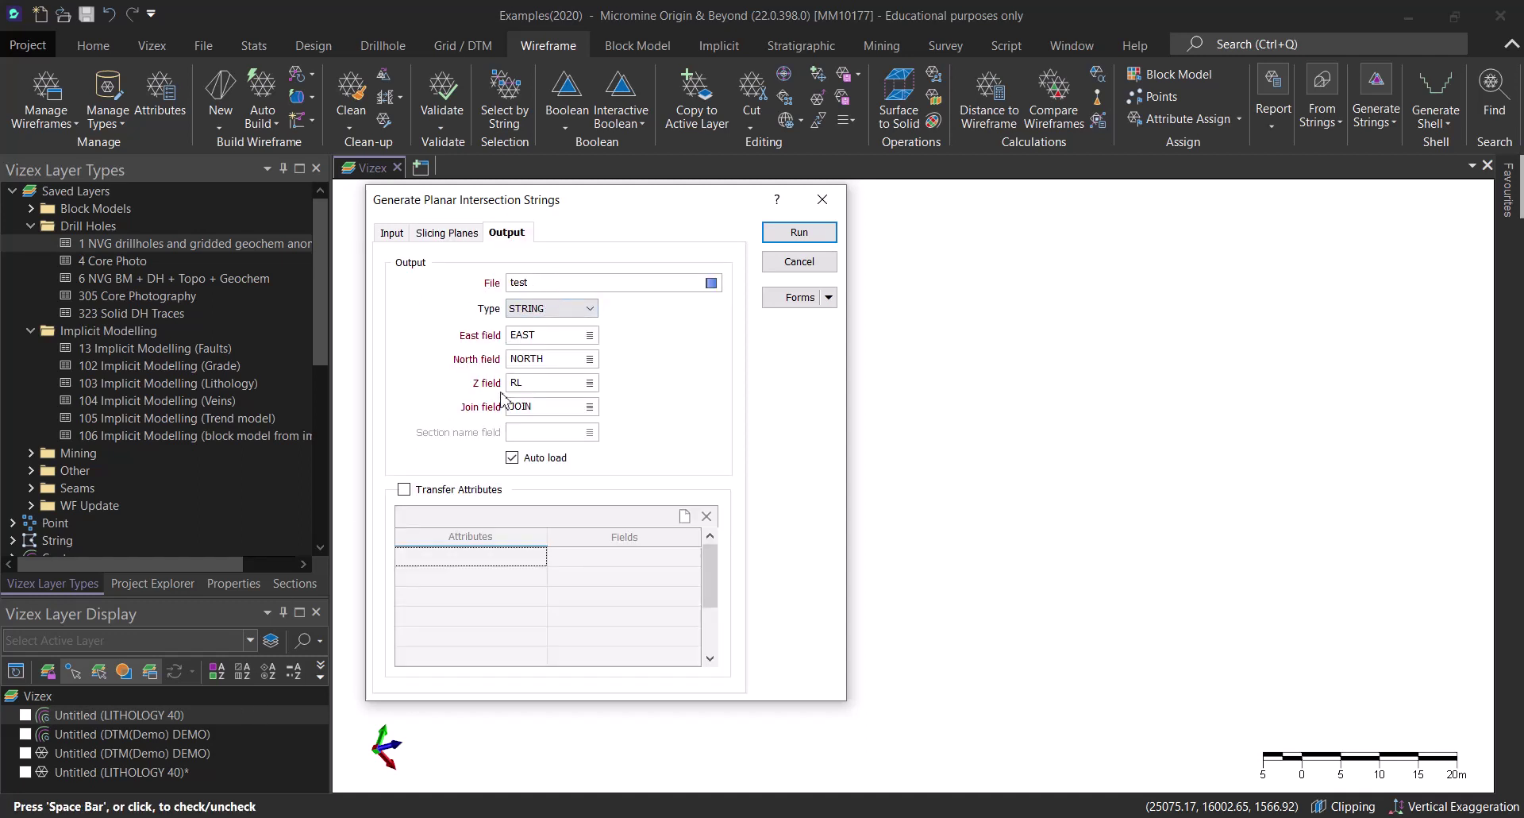
{"action": "left_click", "coordinate": [796, 232]}
{"action": "left_click", "coordinate": [554, 453]}
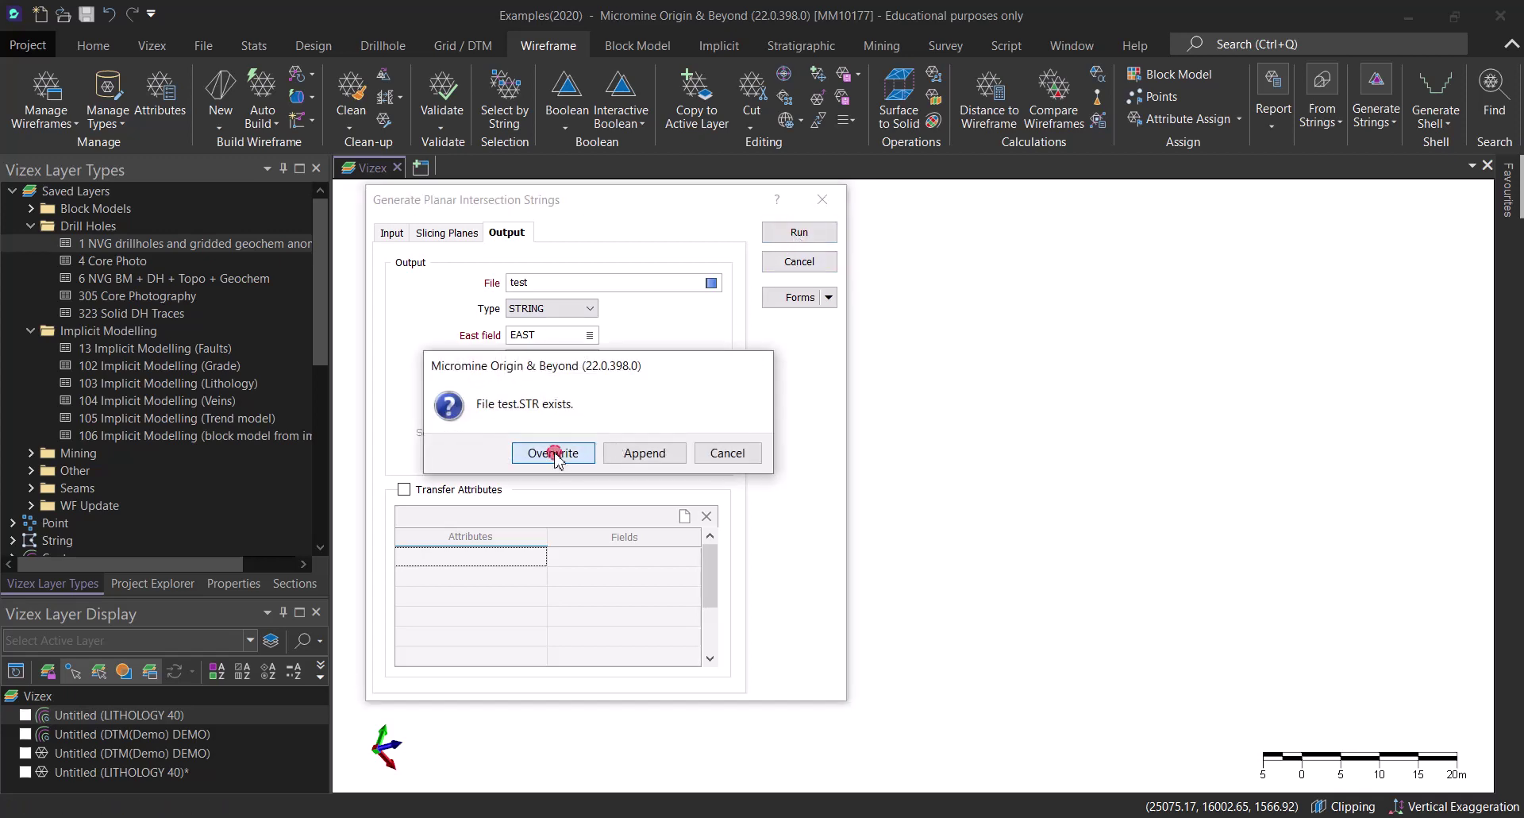
Step: Close the slicing settings and orbit to inspect the new west-facing slice strings
{"action": "left_click", "coordinate": [796, 262]}
{"action": "middle_click_drag", "start_coordinate": [796, 358], "coordinate": [941, 496]}
{"action": "scroll", "coordinate": [920, 467], "scroll_direction": "up", "scroll_amount": 3}
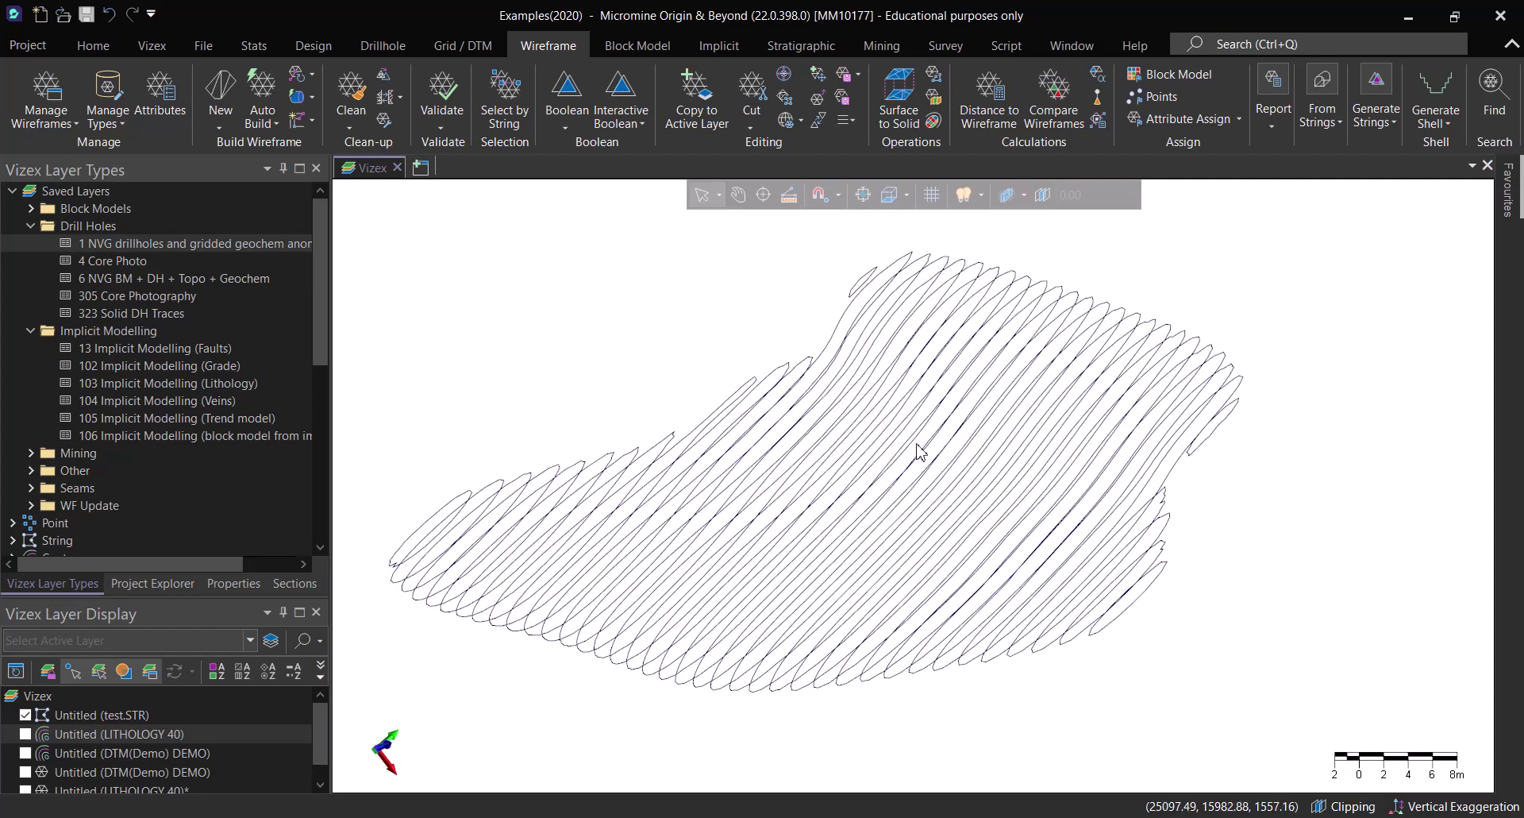
{"action": "mouse_move", "coordinate": [844, 518]}
{"action": "middle_mouse_down"}
{"action": "mouse_move", "coordinate": [912, 493]}
{"action": "mouse_move", "coordinate": [793, 500]}
{"action": "mouse_move", "coordinate": [949, 477]}
{"action": "mouse_move", "coordinate": [914, 470]}
{"action": "mouse_move", "coordinate": [1174, 511]}
{"action": "mouse_move", "coordinate": [891, 545]}
{"action": "mouse_move", "coordinate": [1034, 508]}
{"action": "mouse_move", "coordinate": [842, 532]}
{"action": "middle_mouse_up"}
{"action": "scroll", "coordinate": [888, 500], "scroll_direction": "down", "scroll_amount": 3}
{"action": "scroll", "coordinate": [919, 422], "scroll_direction": "up", "scroll_amount": 3}
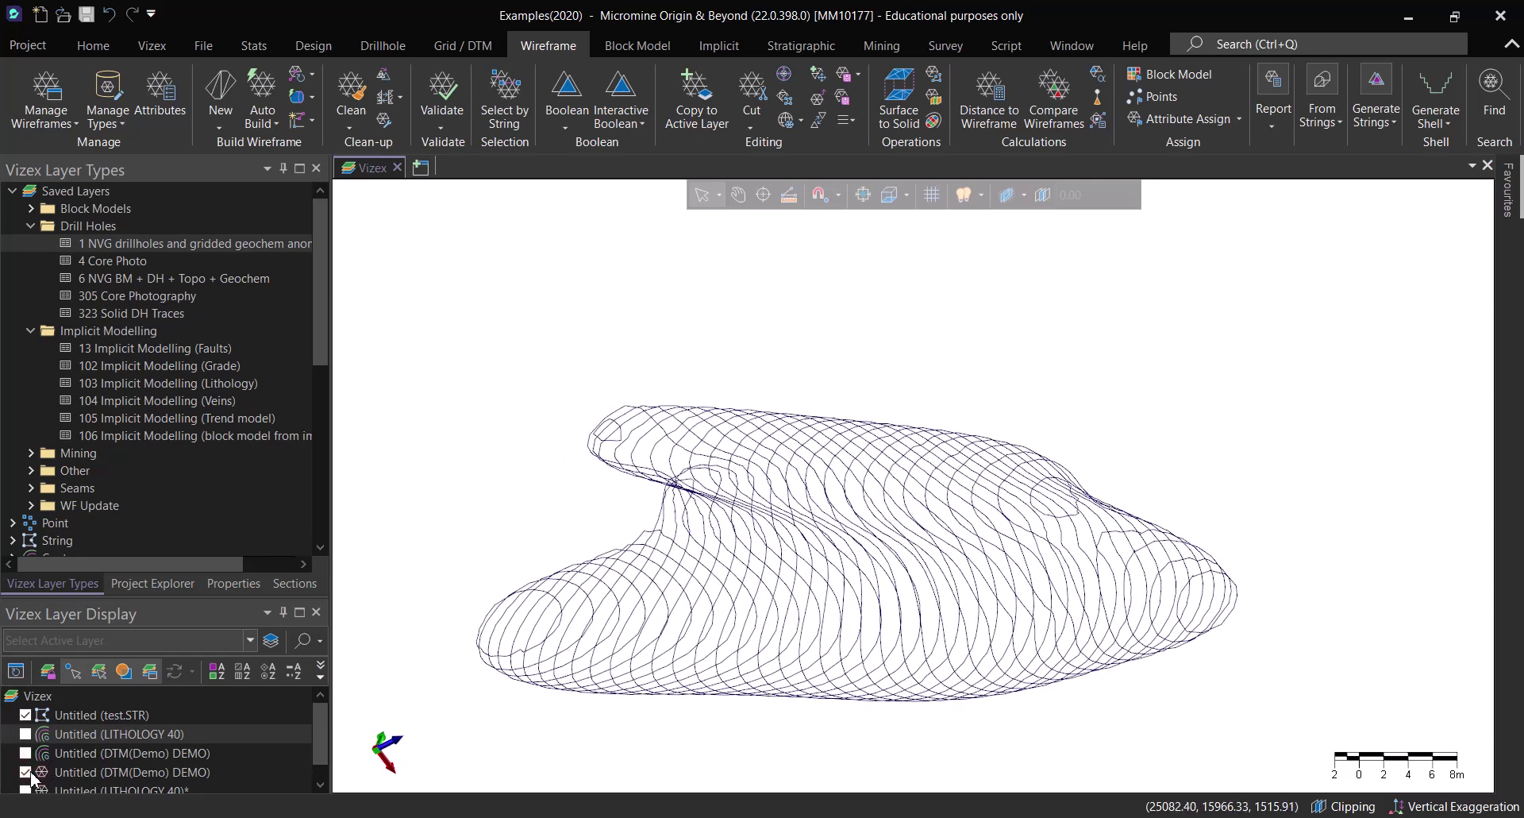
Step: Briefly show the LITHOLOGY 40 solid against the strings, then hide it again
{"action": "left_click", "coordinate": [26, 790]}
{"action": "middle_click_drag", "start_coordinate": [425, 705], "coordinate": [984, 556]}
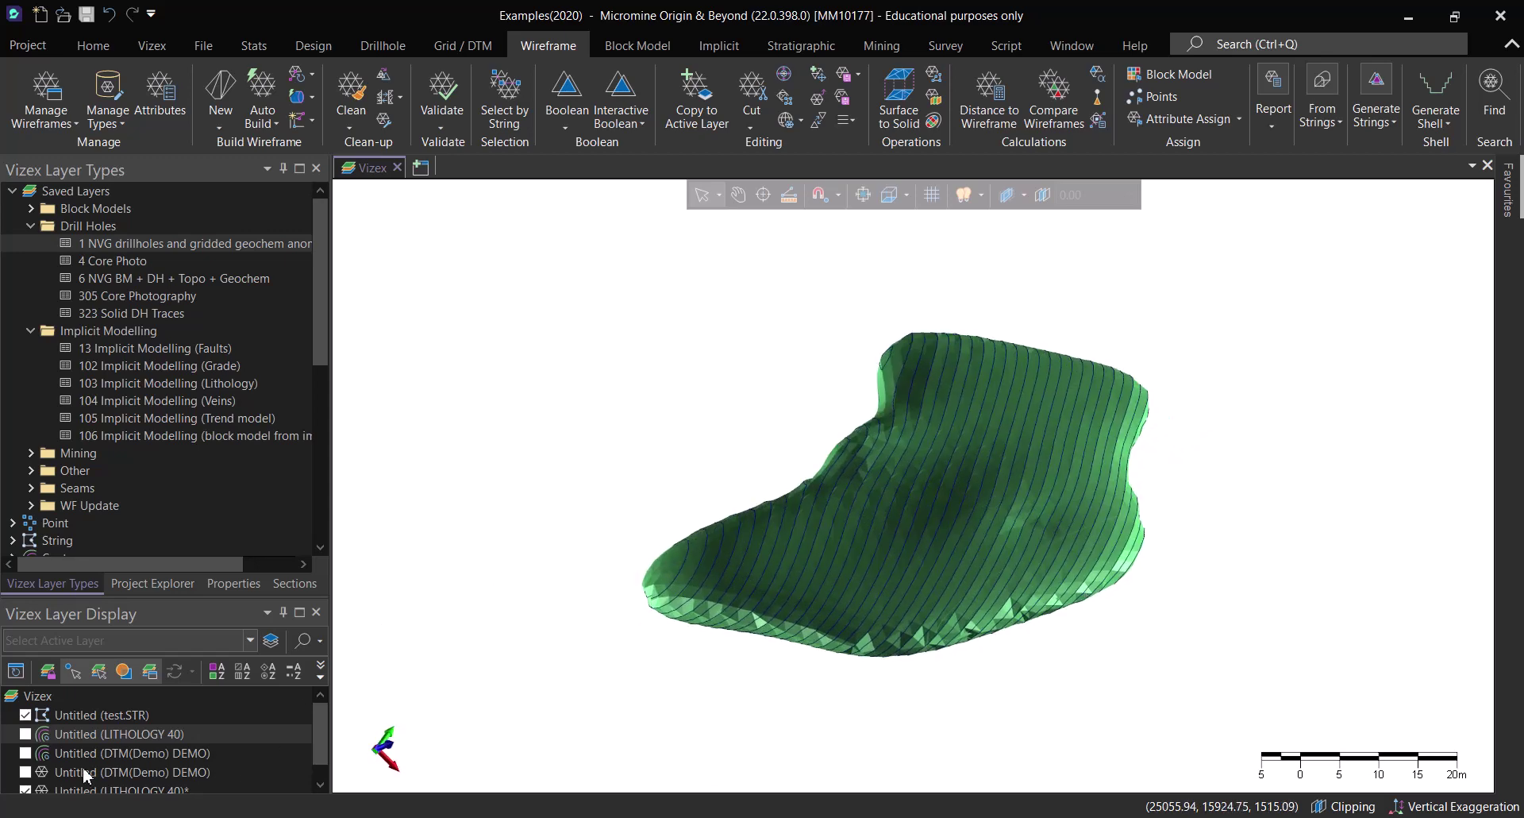
{"action": "scroll", "coordinate": [56, 744], "scroll_direction": "down", "scroll_amount": 1}
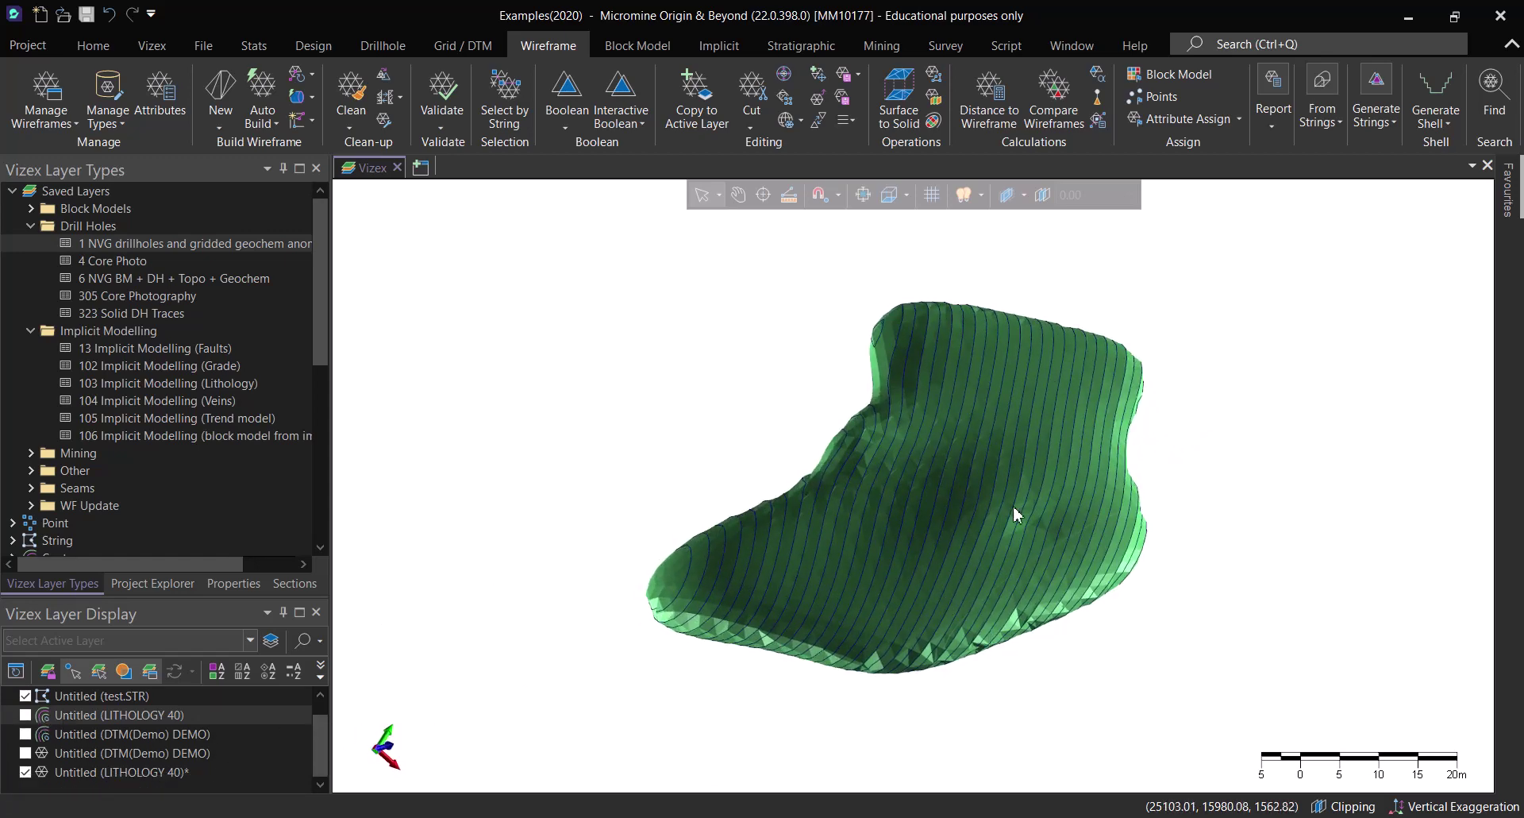
{"action": "middle_click_drag", "start_coordinate": [1021, 517], "coordinate": [349, 635]}
{"action": "left_click", "coordinate": [25, 771]}
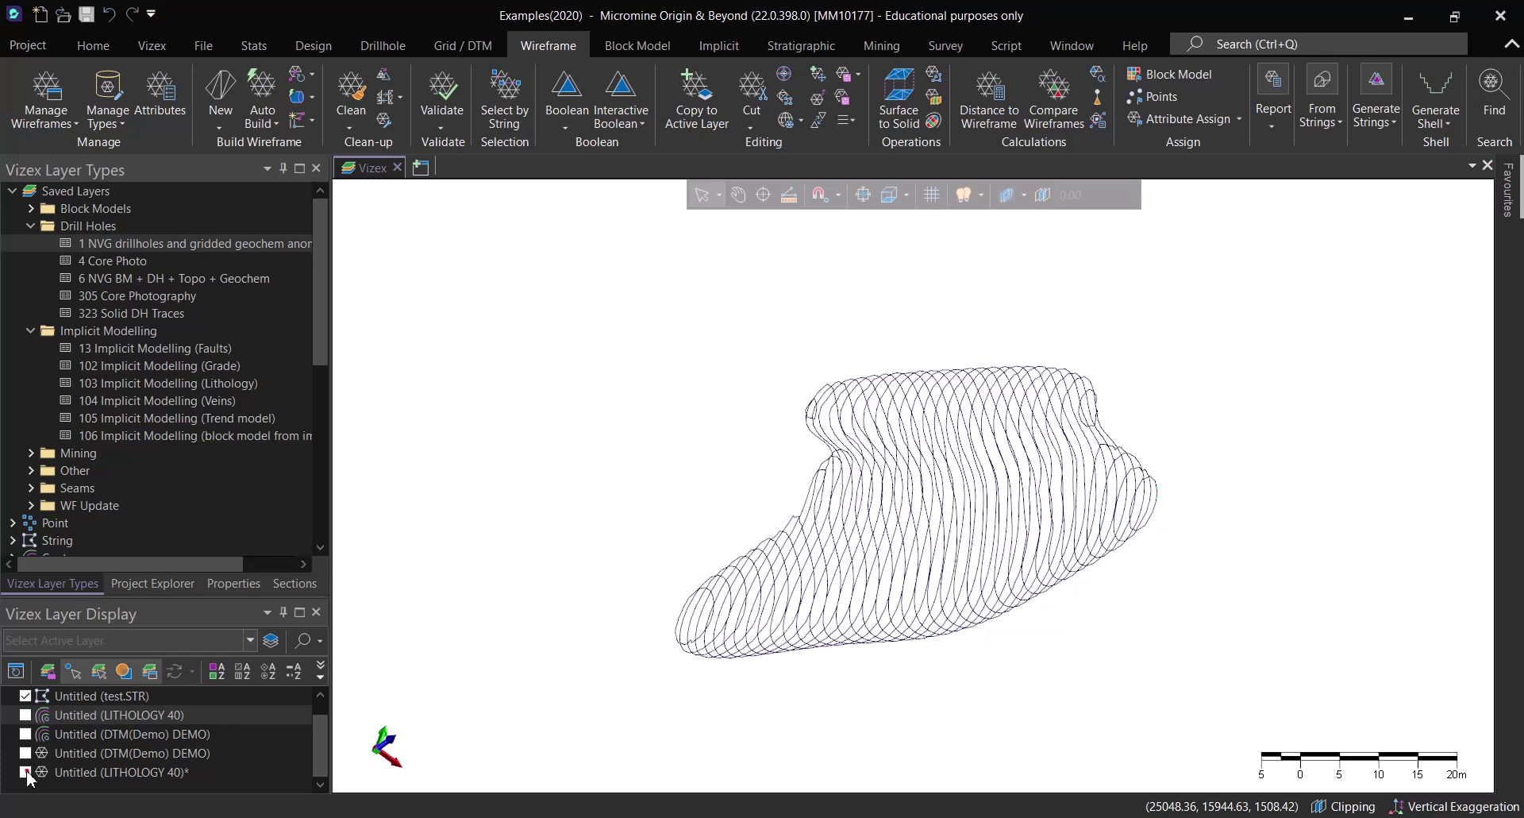
{"action": "middle_click_drag", "start_coordinate": [973, 561], "coordinate": [774, 512]}
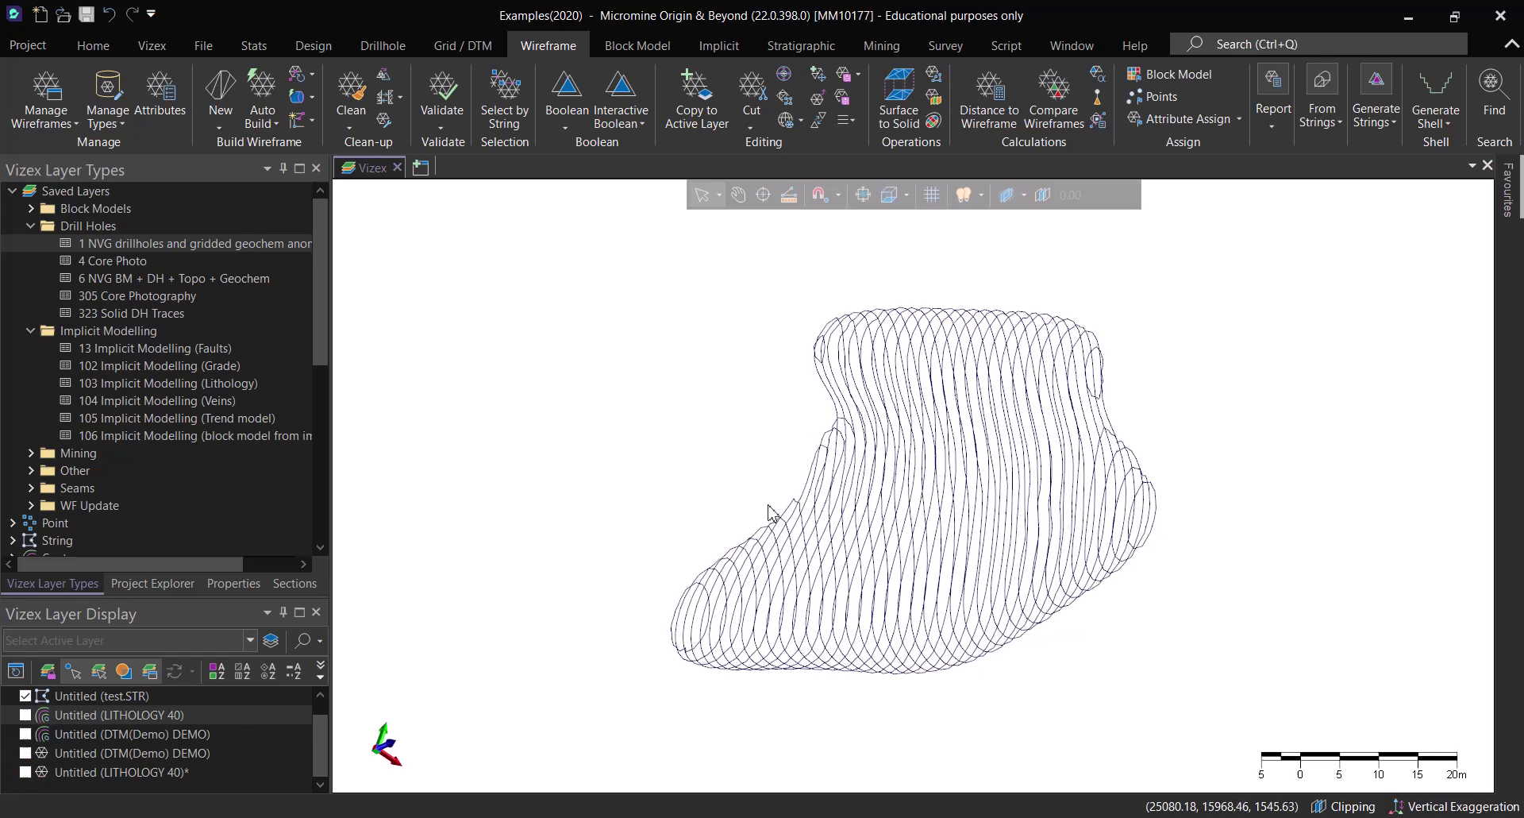
Step: From the Implicit tab, open Polygon Modelling with output wireframe Test as NEW WIREFRAMES
{"action": "left_click", "coordinate": [703, 45]}
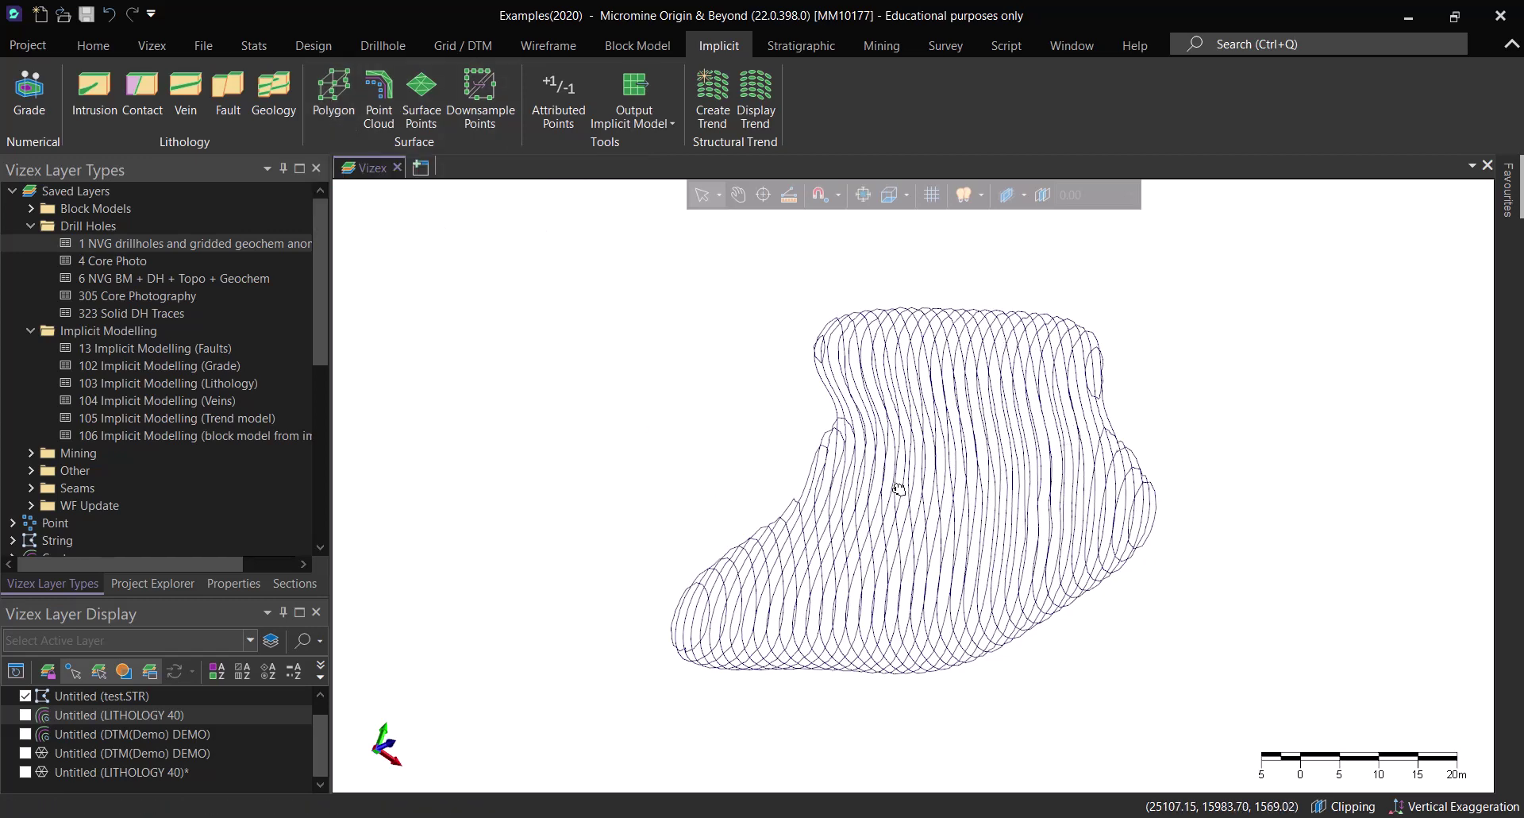
{"action": "middle_click_drag", "start_coordinate": [1058, 509], "coordinate": [962, 467]}
{"action": "middle_click_drag", "start_coordinate": [1045, 539], "coordinate": [823, 483]}
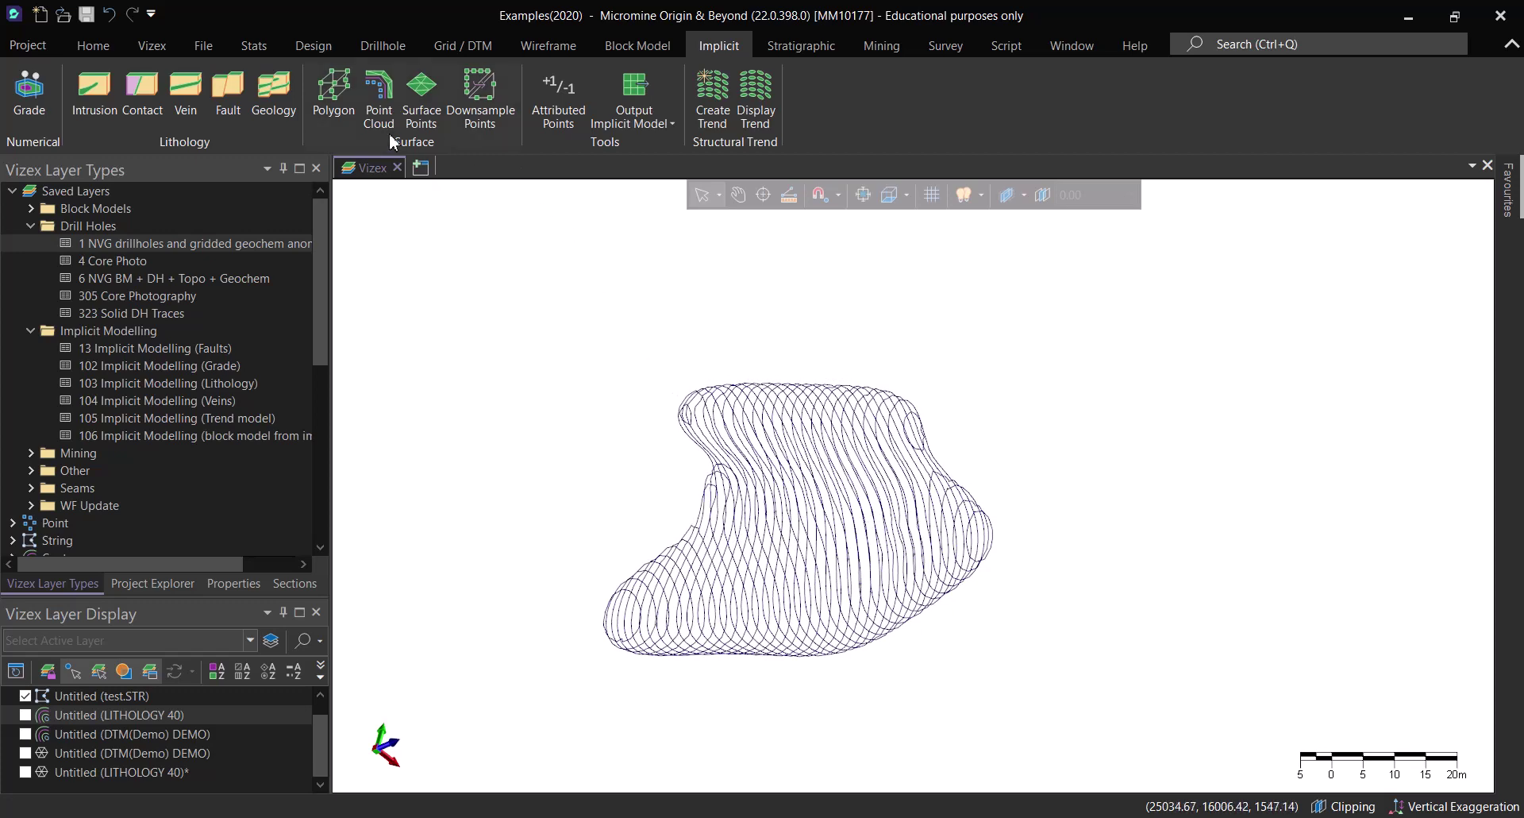
{"action": "left_click", "coordinate": [341, 109]}
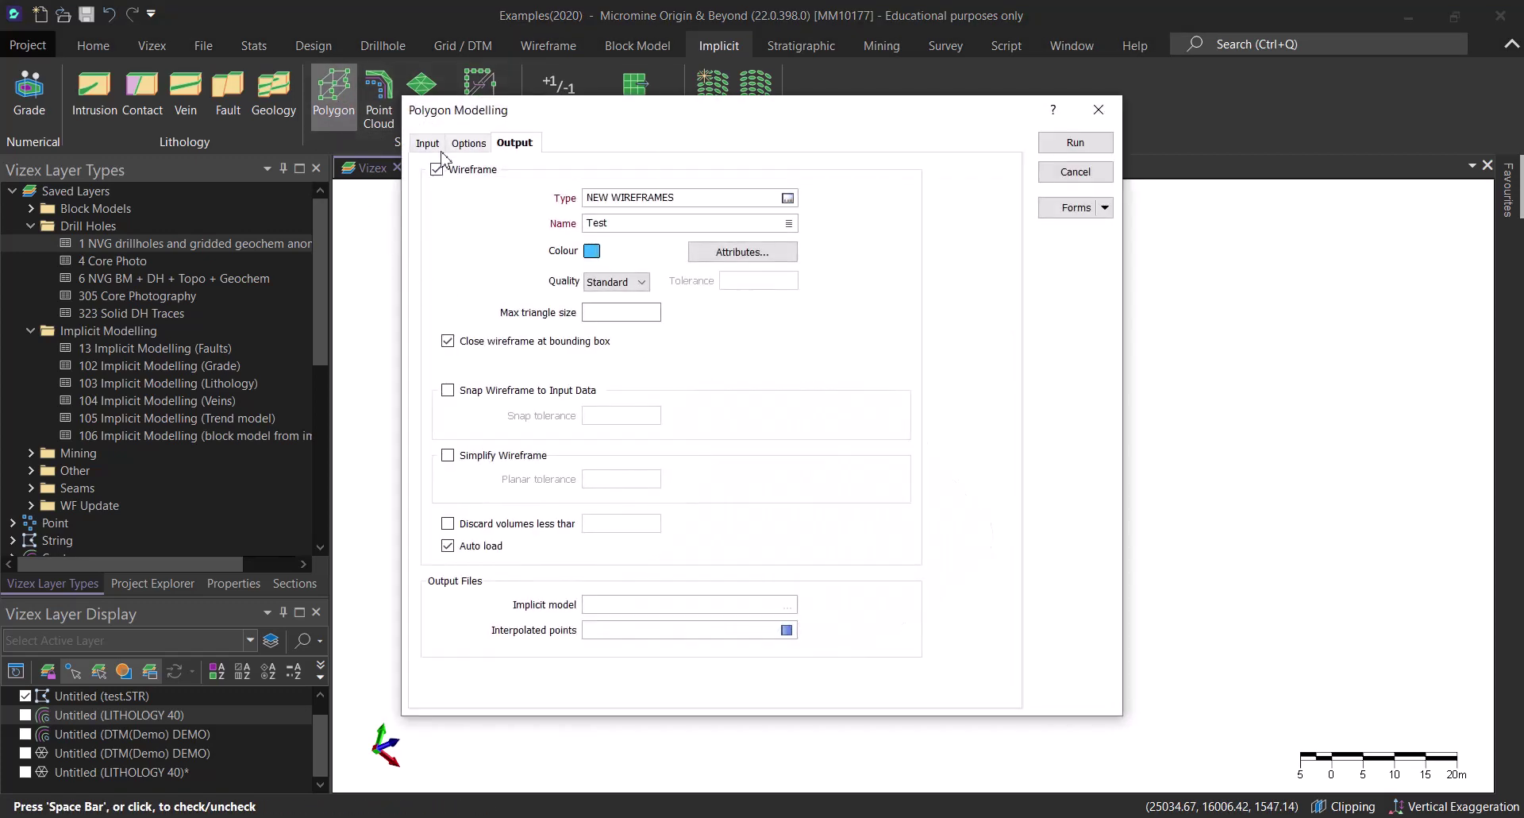
Step: Review the input strings and interpolation options, checking the modelling extents box
{"action": "left_click", "coordinate": [439, 146]}
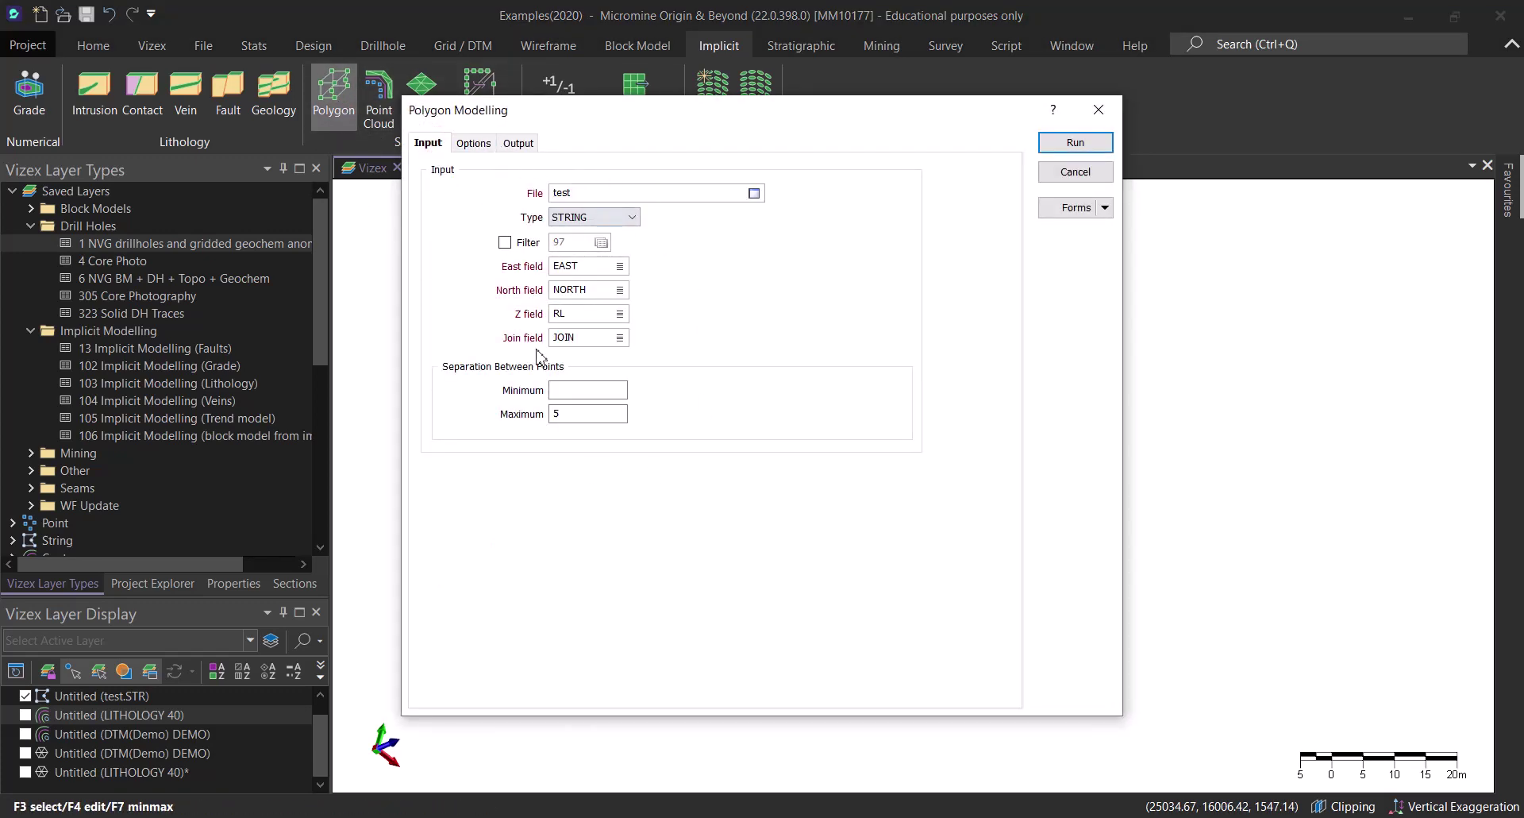
{"action": "left_click", "coordinate": [474, 144]}
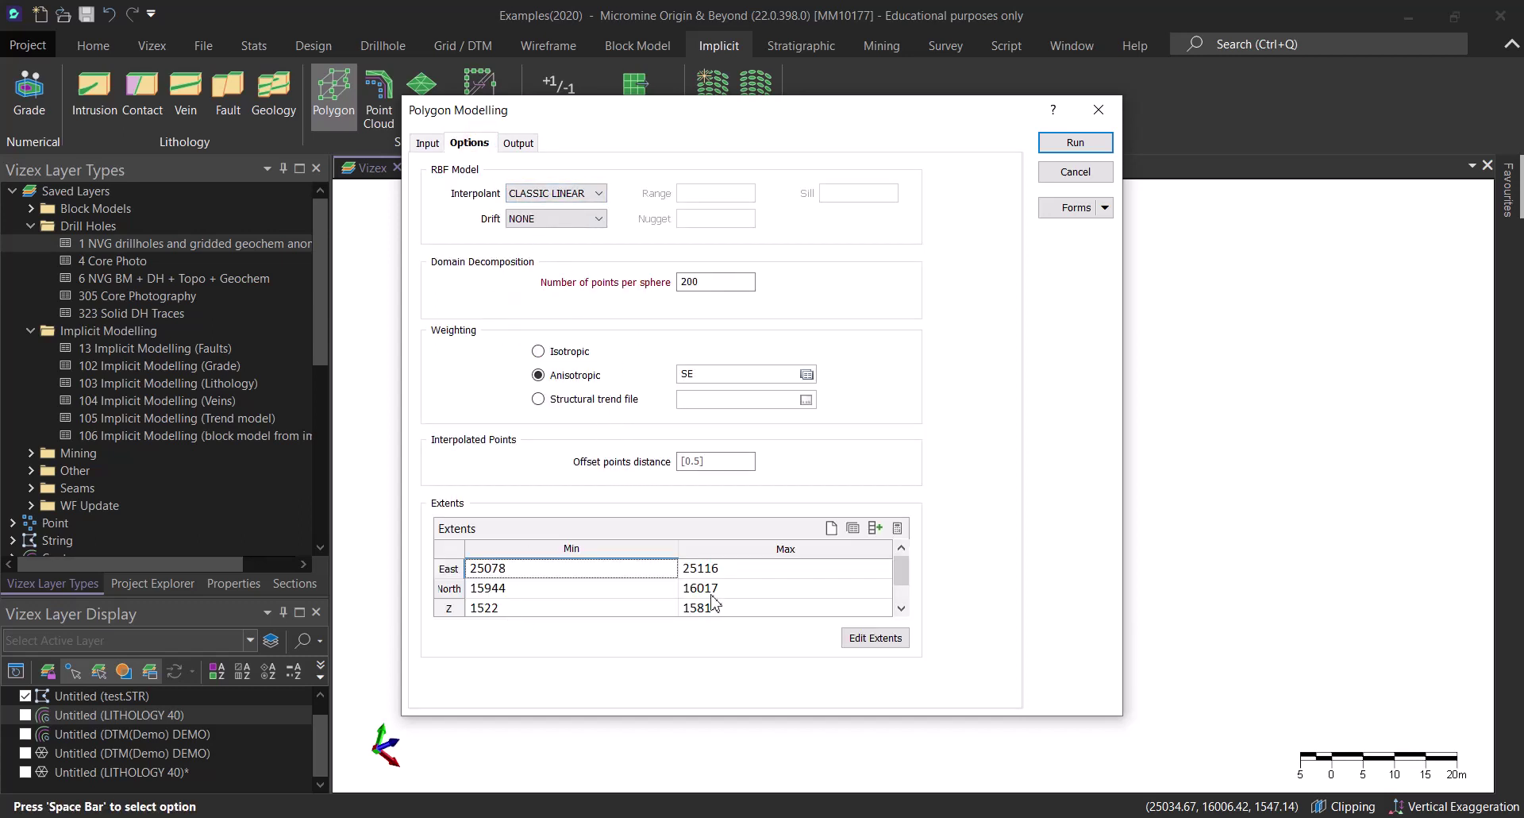
{"action": "left_click_drag", "start_coordinate": [611, 119], "coordinate": [711, 125]}
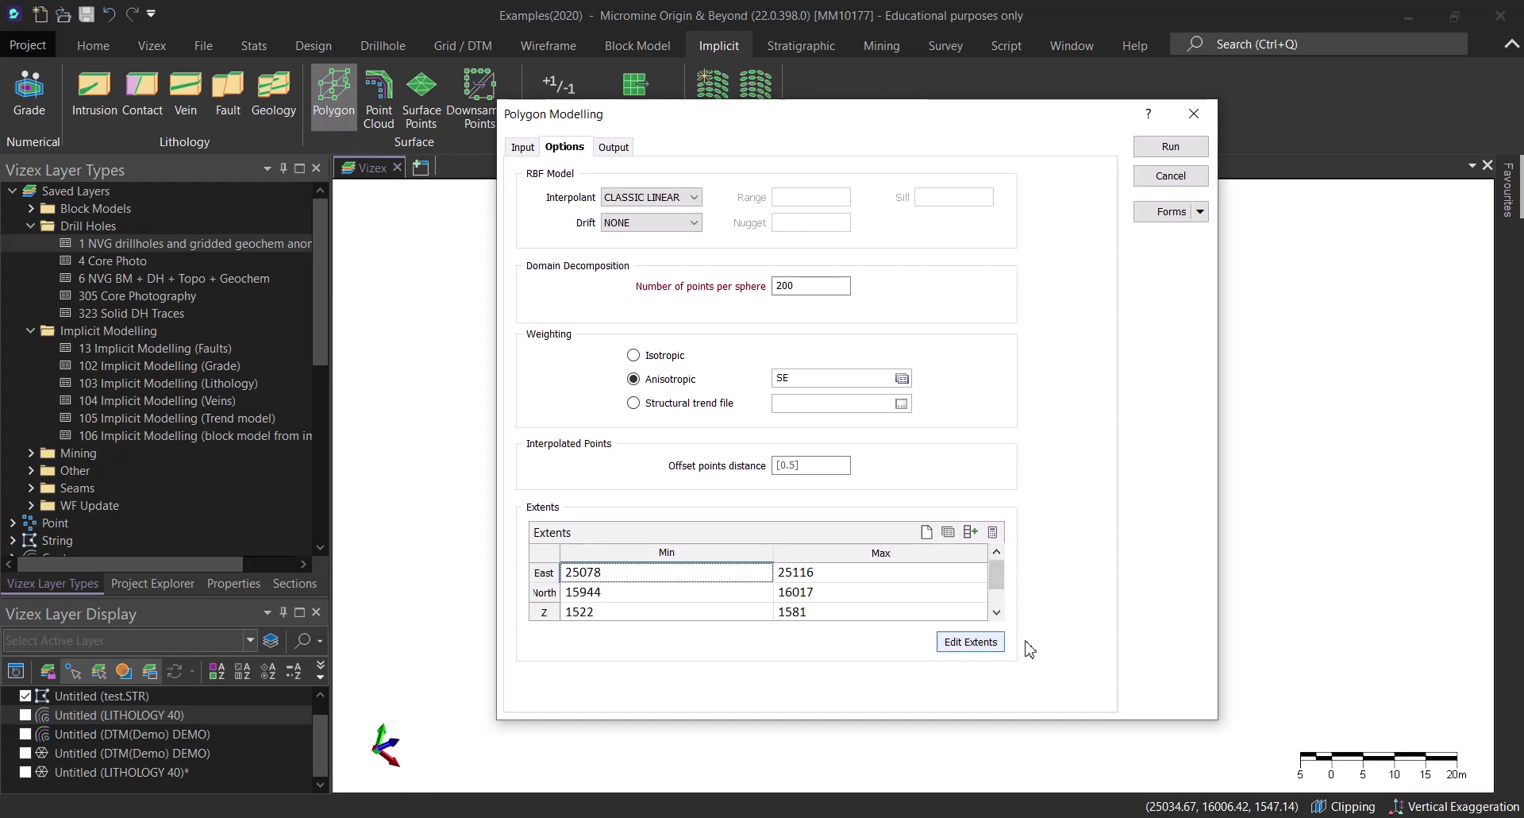
{"action": "left_click", "coordinate": [973, 641]}
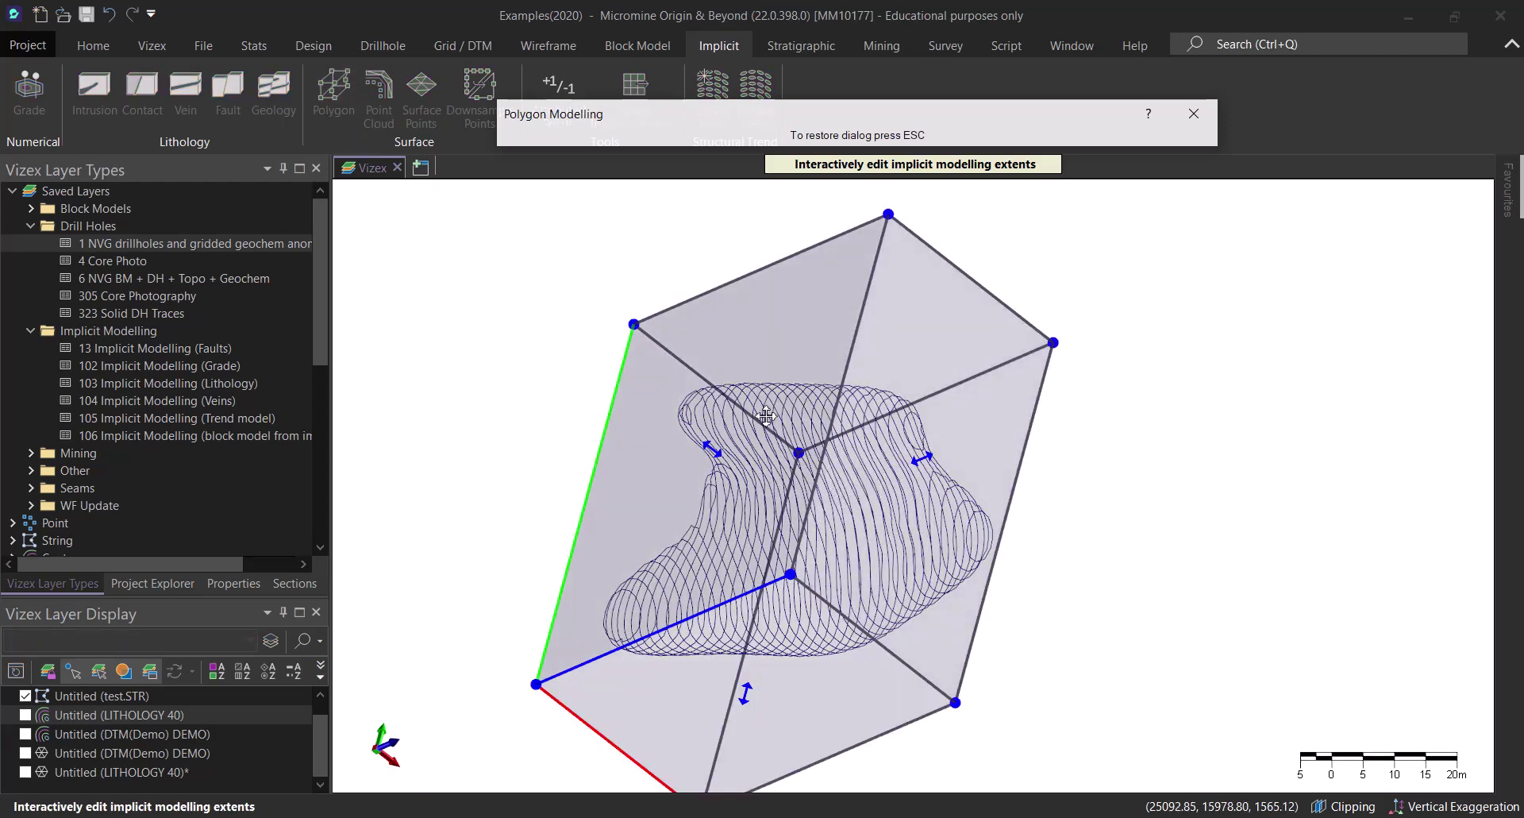
{"action": "key", "text": "Escape"}
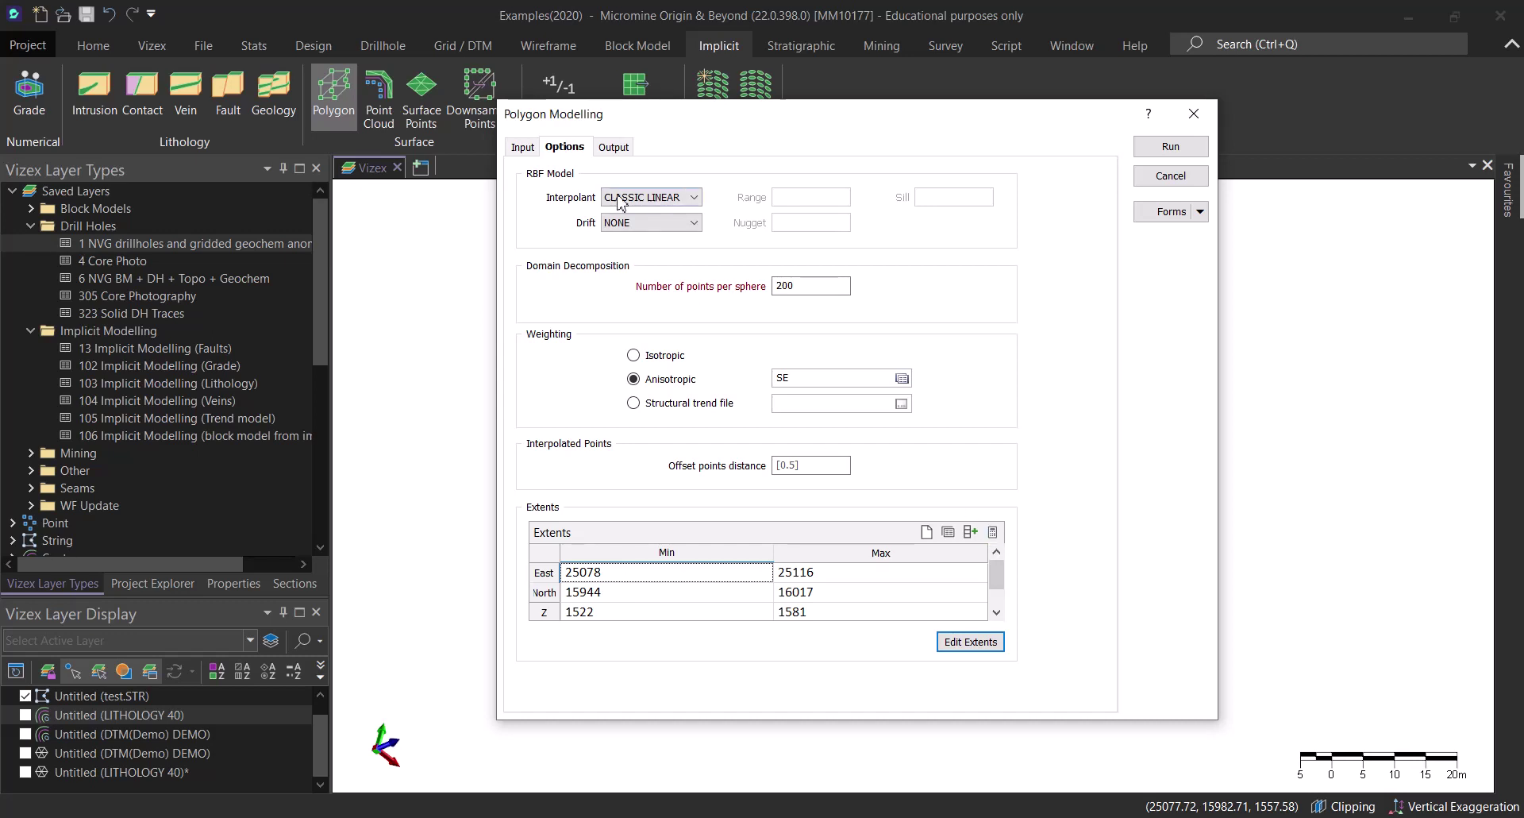
Step: Run the build with Close wireframe at bounding box and Auto load, overwriting wireframe Test
{"action": "left_click", "coordinate": [613, 146]}
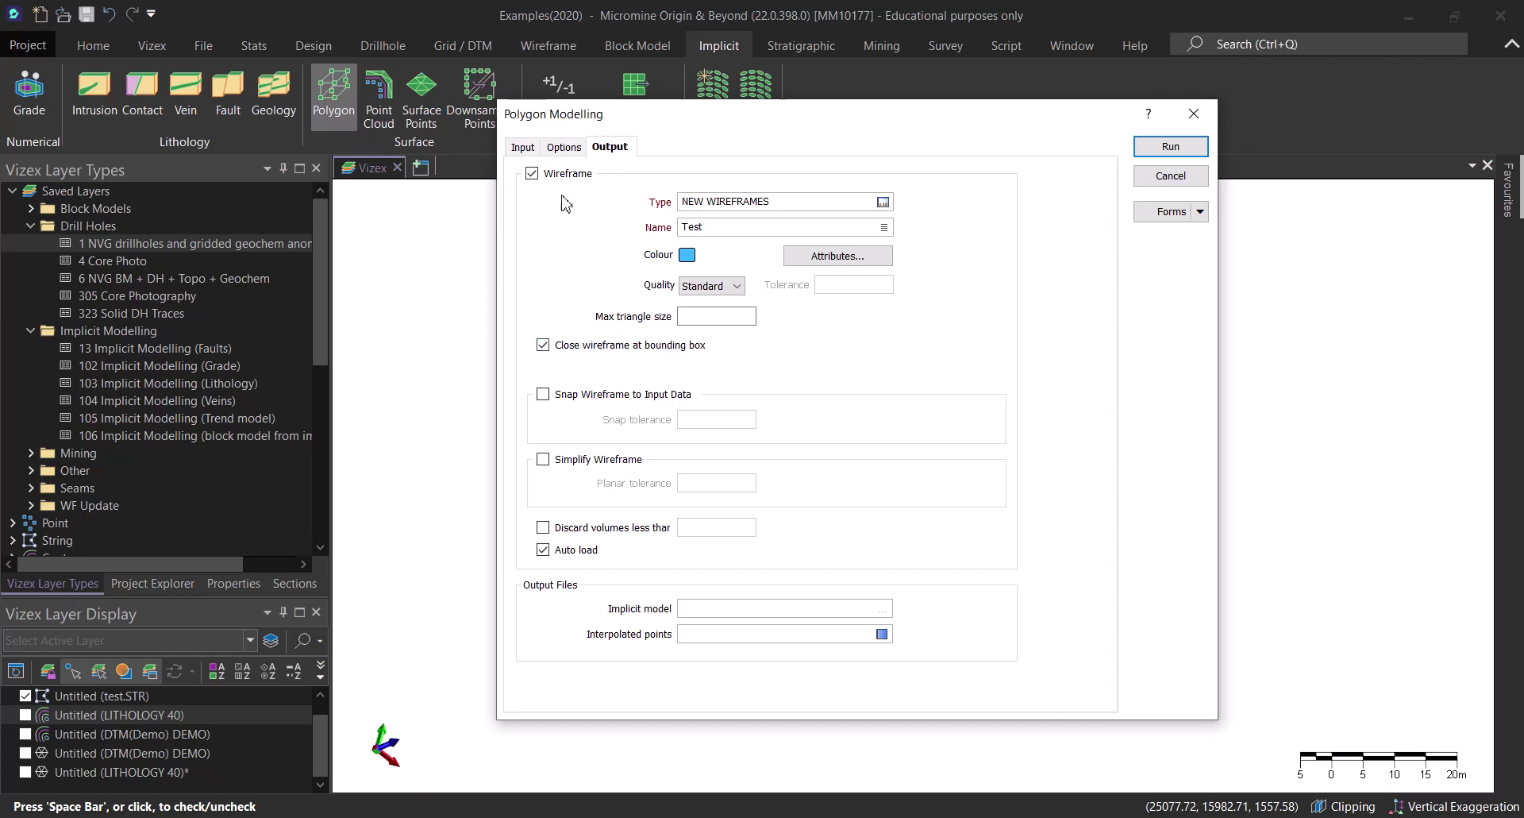
{"action": "left_click", "coordinate": [565, 147]}
{"action": "left_click", "coordinate": [614, 147]}
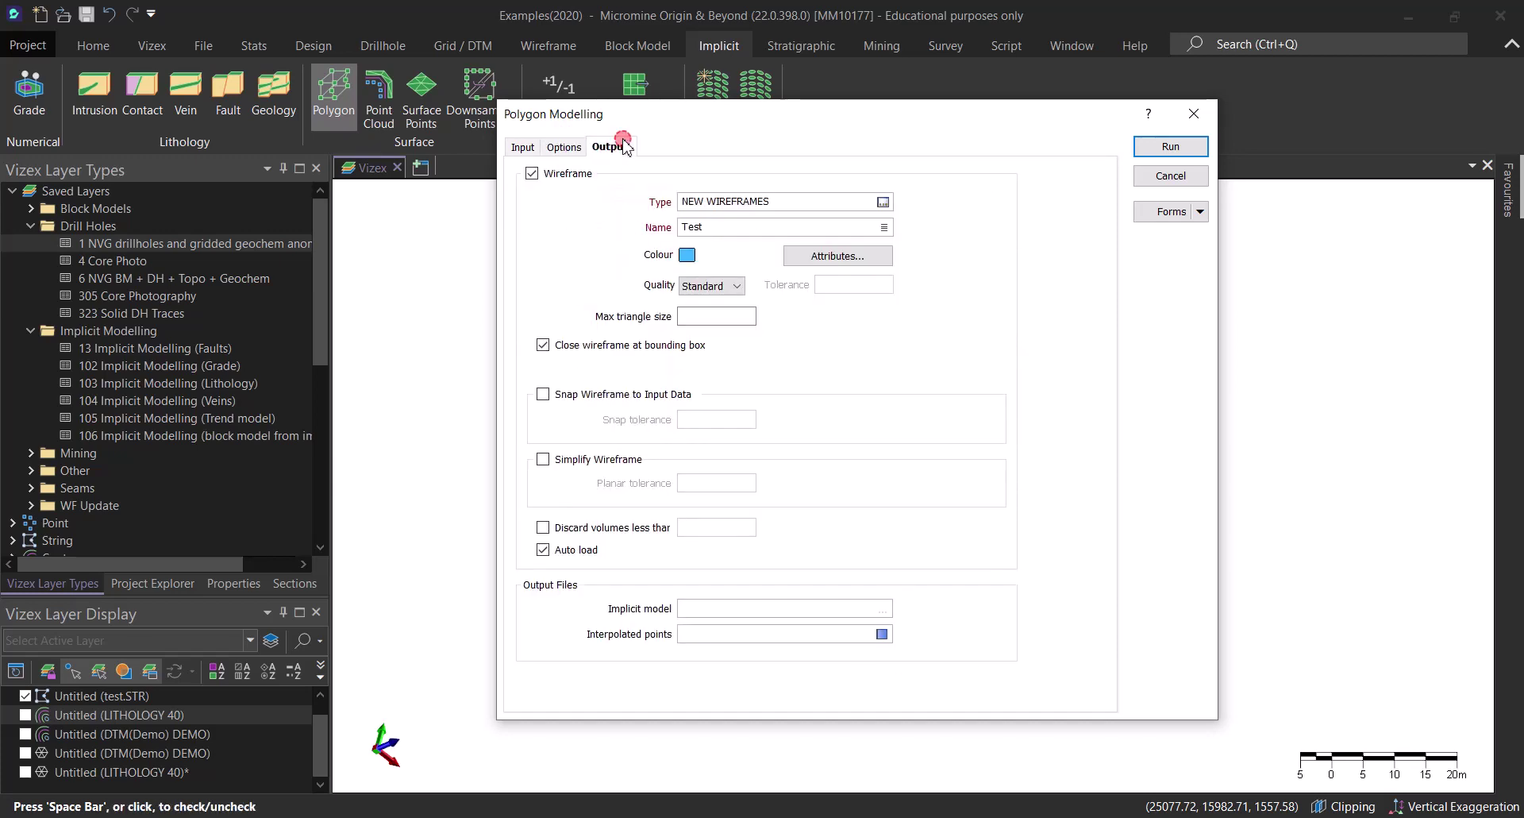
{"action": "left_click", "coordinate": [1170, 147]}
{"action": "left_click", "coordinate": [907, 462]}
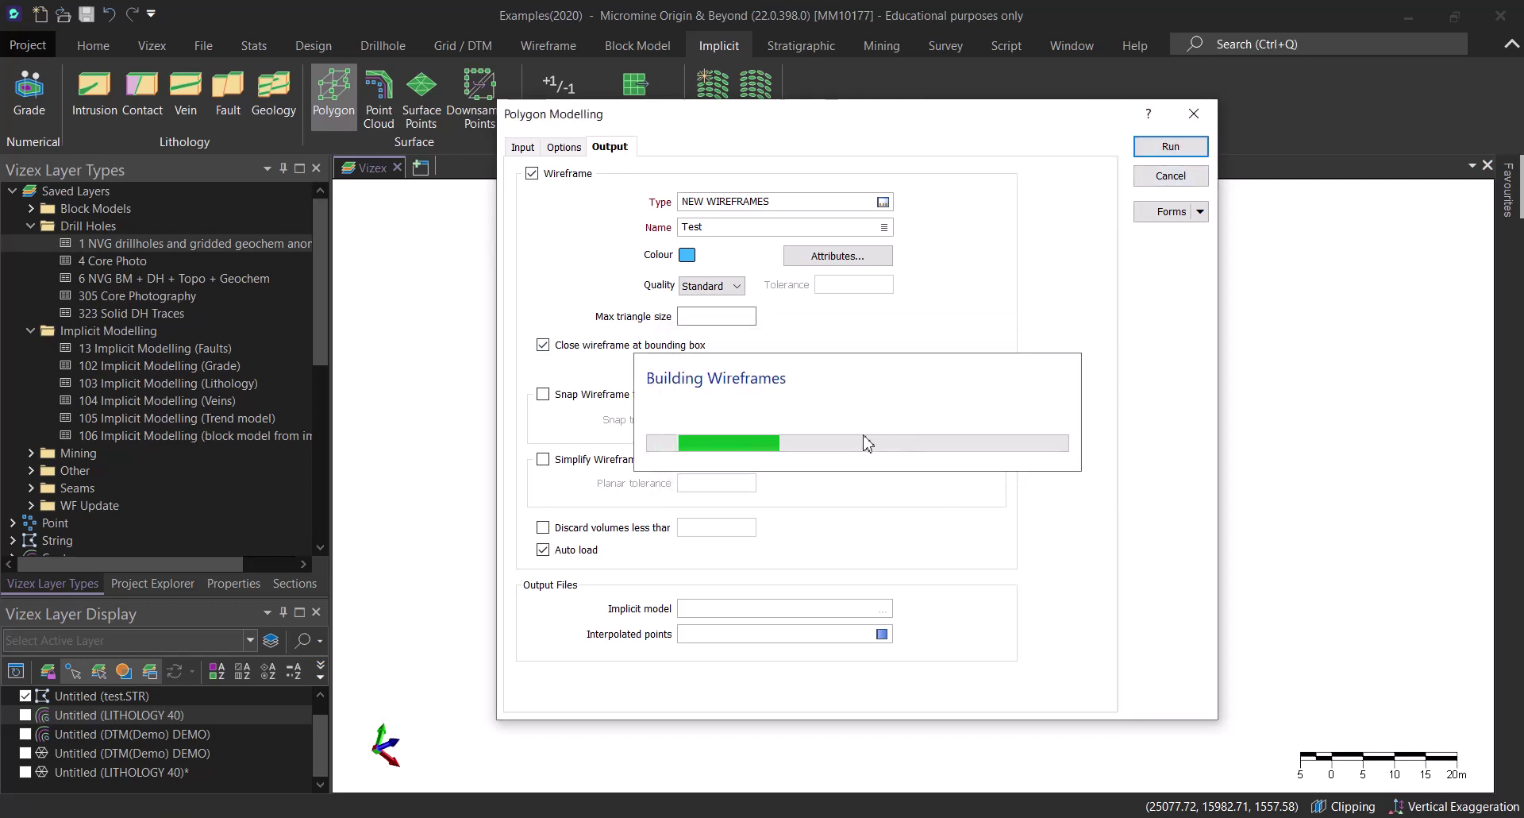
Step: Hide test.STR and orbit around the newly built blue Test solid
{"action": "left_click", "coordinate": [1170, 175]}
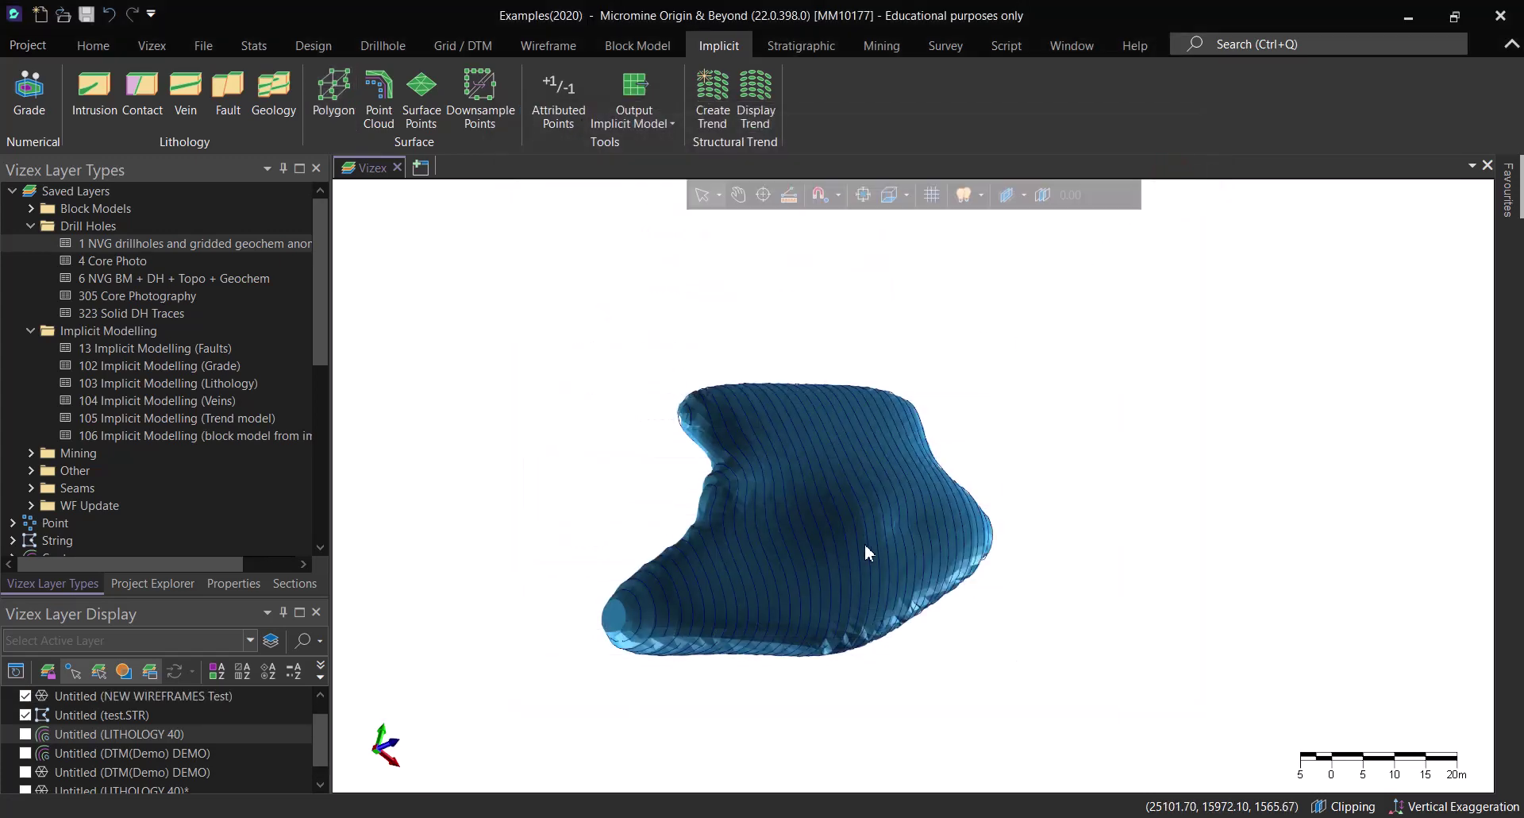
{"action": "left_click", "coordinate": [26, 715]}
{"action": "left_click_drag", "start_coordinate": [794, 508], "coordinate": [921, 556]}
{"action": "scroll", "coordinate": [923, 559], "scroll_direction": "up", "scroll_amount": 5}
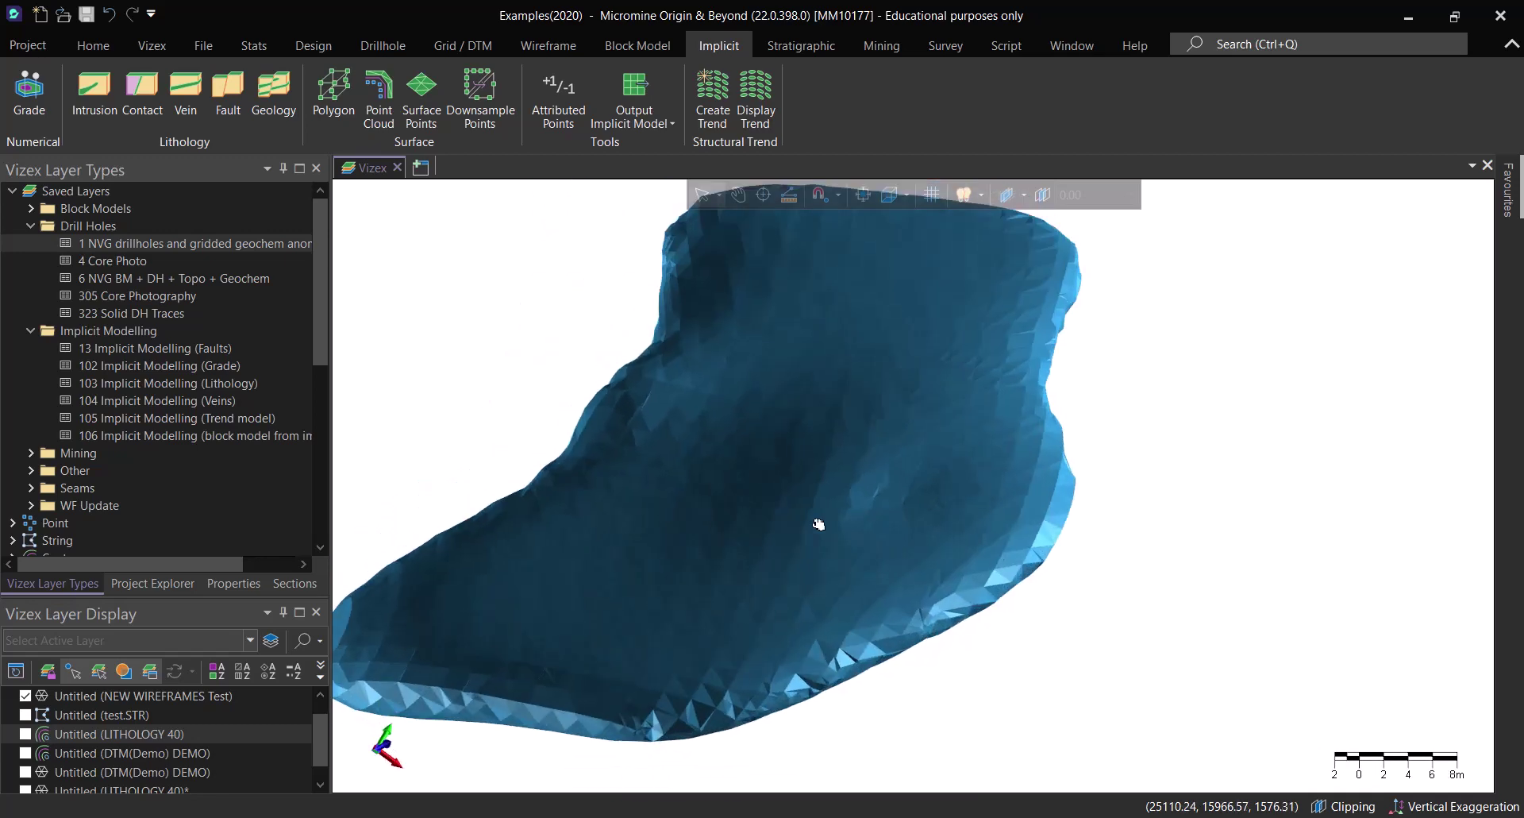
{"action": "left_click_drag", "start_coordinate": [795, 503], "coordinate": [769, 522]}
{"action": "scroll", "coordinate": [888, 562], "scroll_direction": "down", "scroll_amount": 3}
{"action": "left_click_drag", "start_coordinate": [888, 562], "coordinate": [834, 503]}
Step: Validate the Test wireframe: 0 invalid connections, open sections and intersections
{"action": "left_click", "coordinate": [980, 523]}
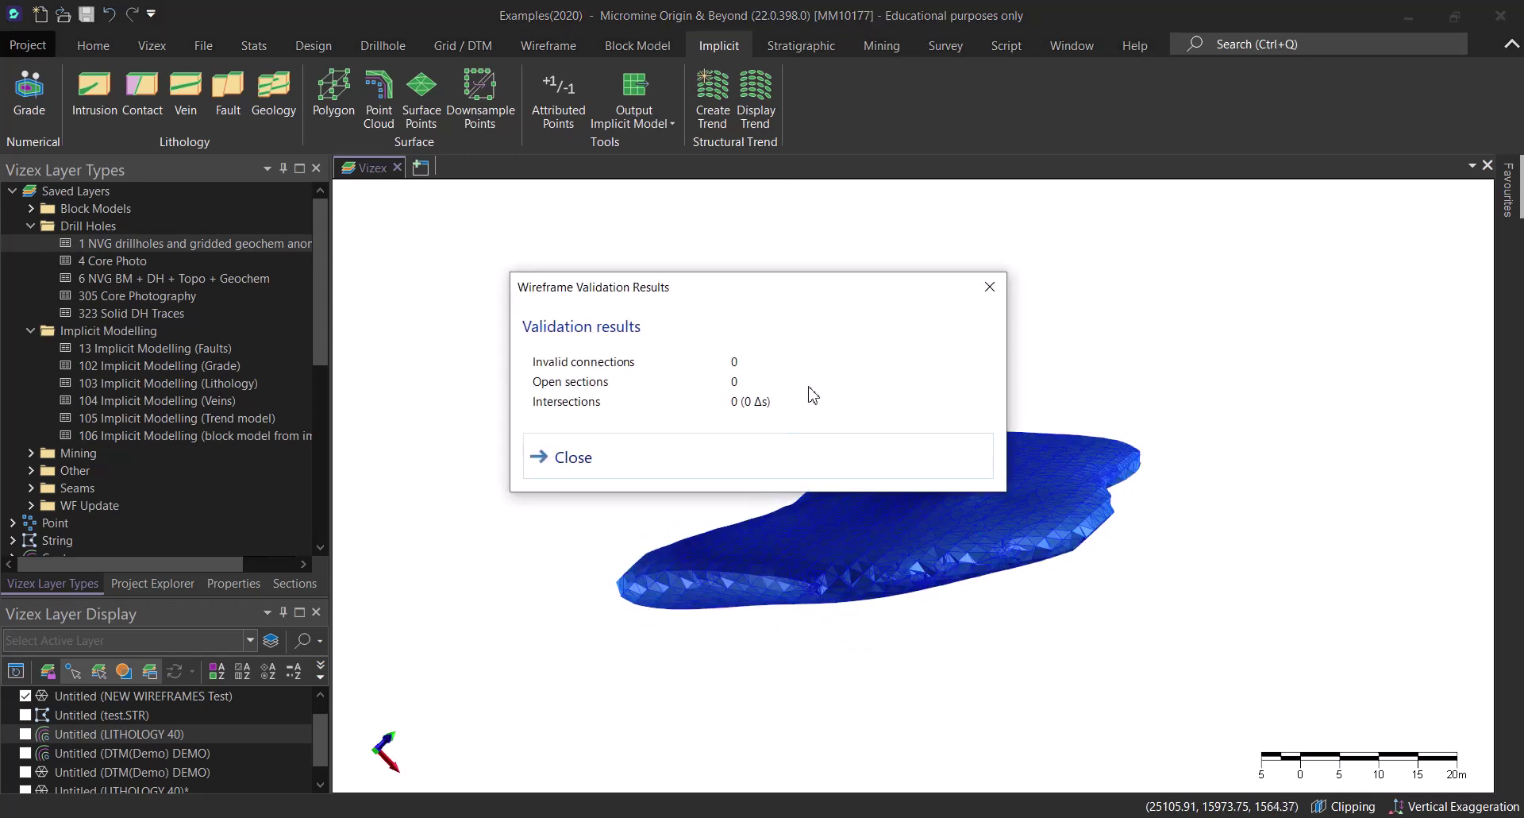
{"action": "left_click", "coordinate": [990, 287]}
{"action": "left_click_drag", "start_coordinate": [834, 544], "coordinate": [786, 635]}
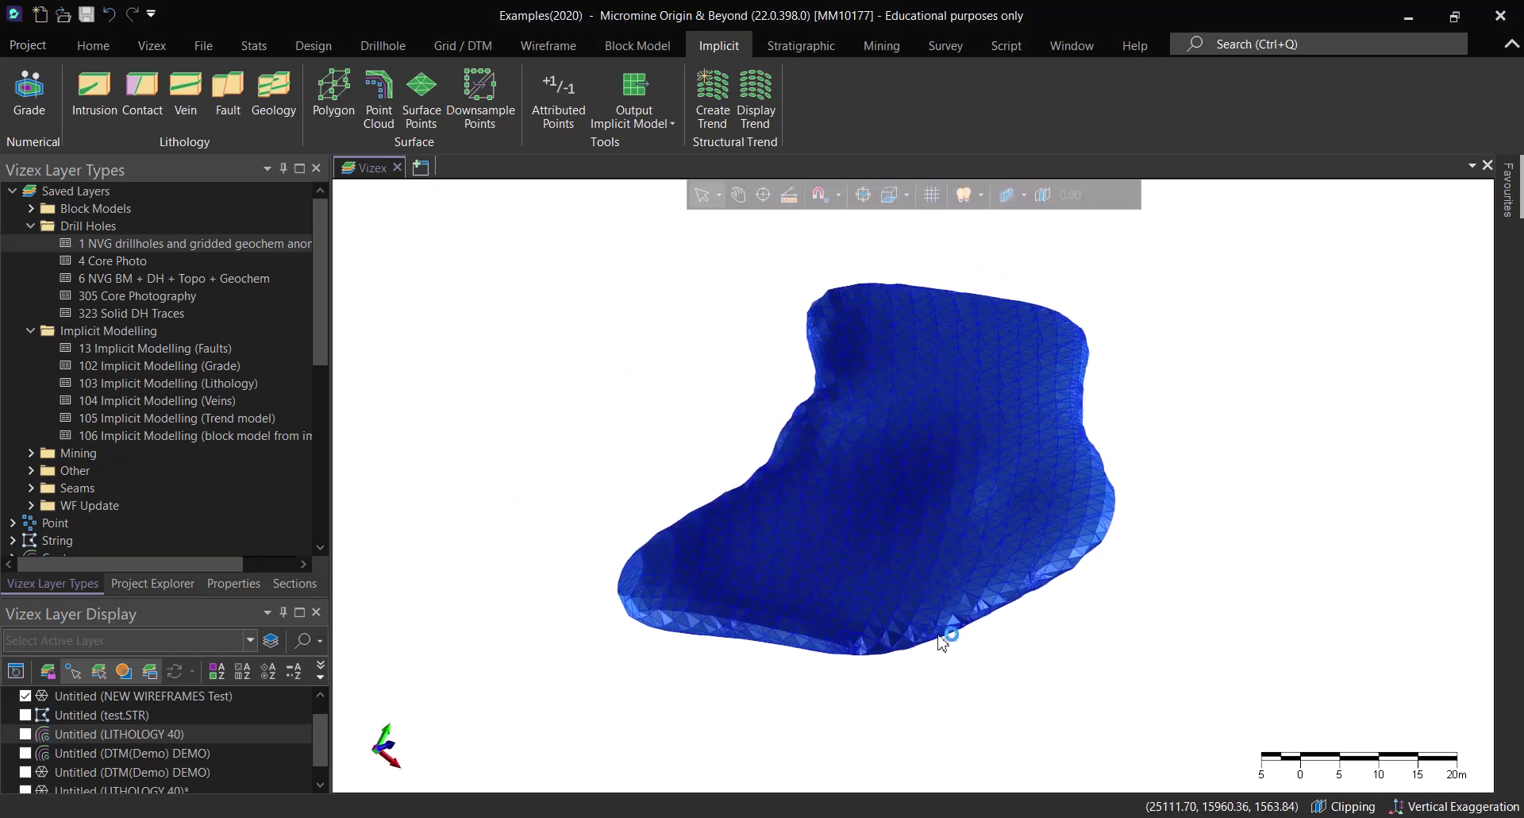
{"action": "scroll", "coordinate": [36, 773], "scroll_direction": "down", "scroll_amount": 1}
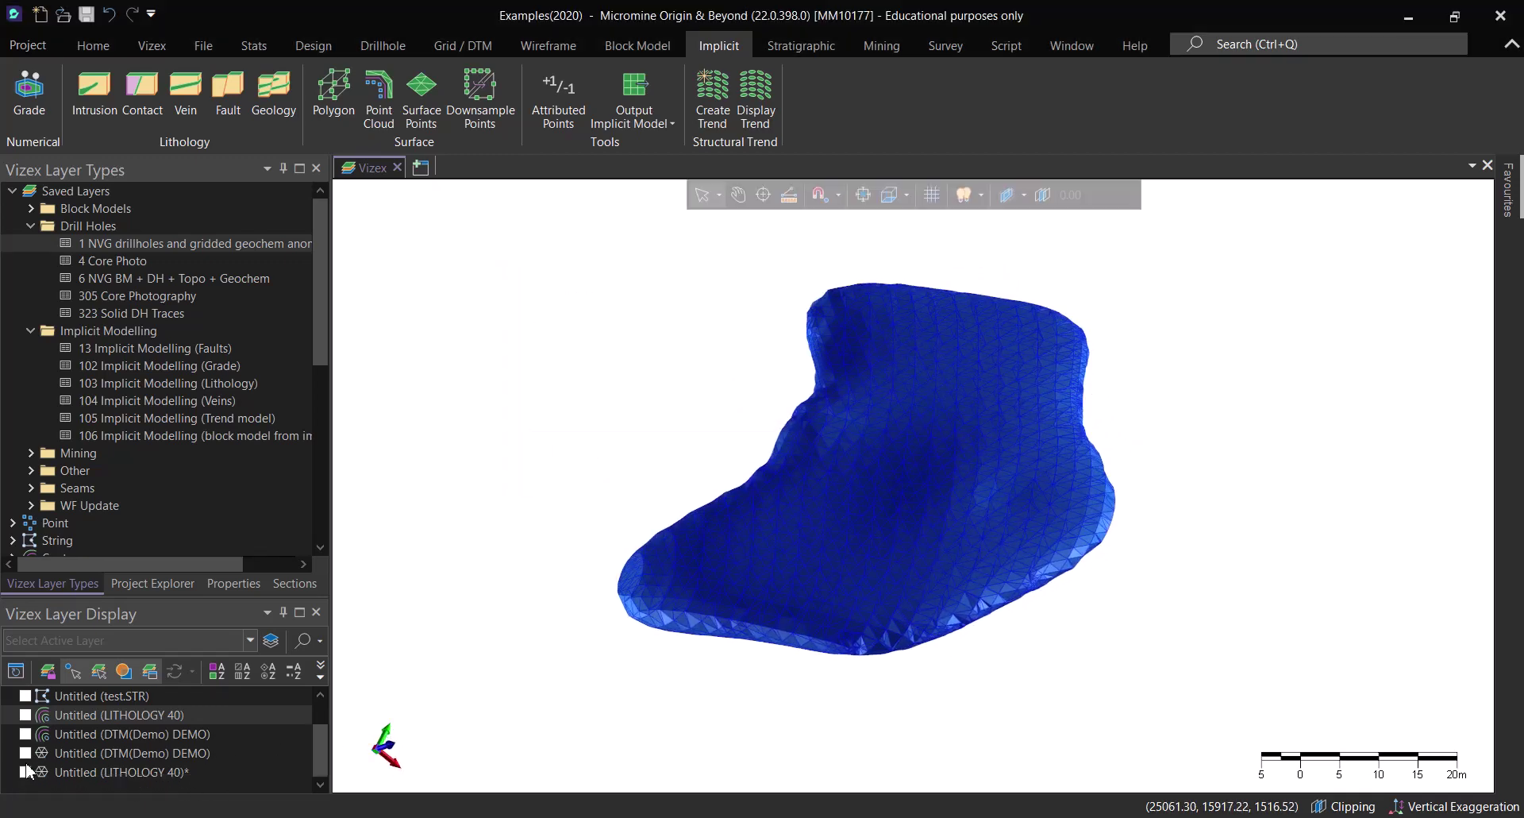
Step: Turn on LITHOLOGY 40 and orbit, zoom and pan to compare green and blue surfaces
{"action": "left_click", "coordinate": [25, 773]}
{"action": "left_click_drag", "start_coordinate": [796, 698], "coordinate": [901, 523]}
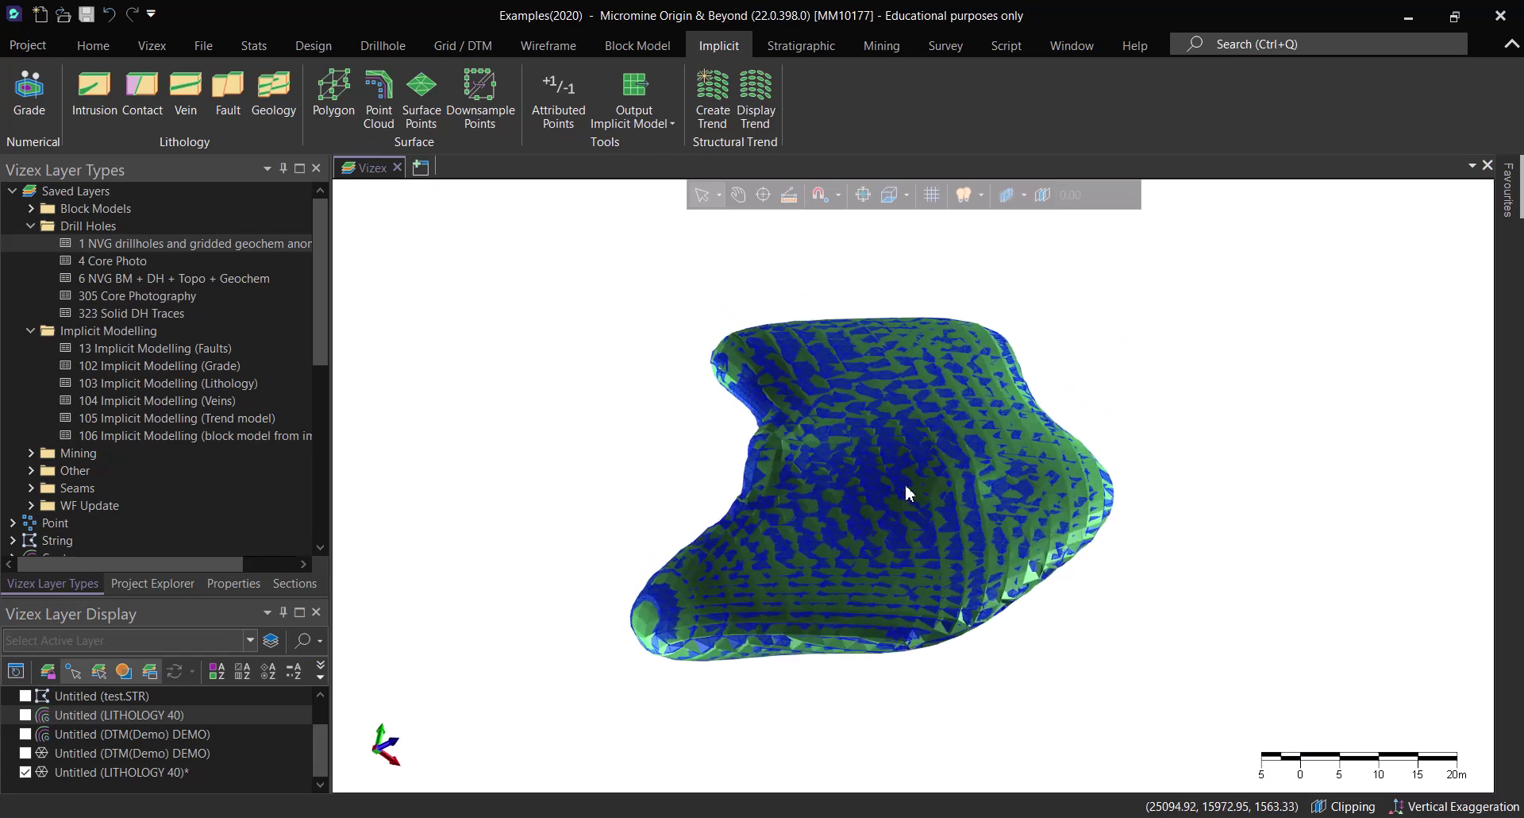
{"action": "left_click_drag", "start_coordinate": [919, 476], "coordinate": [1087, 565]}
{"action": "scroll", "coordinate": [1087, 565], "scroll_direction": "up", "scroll_amount": 5}
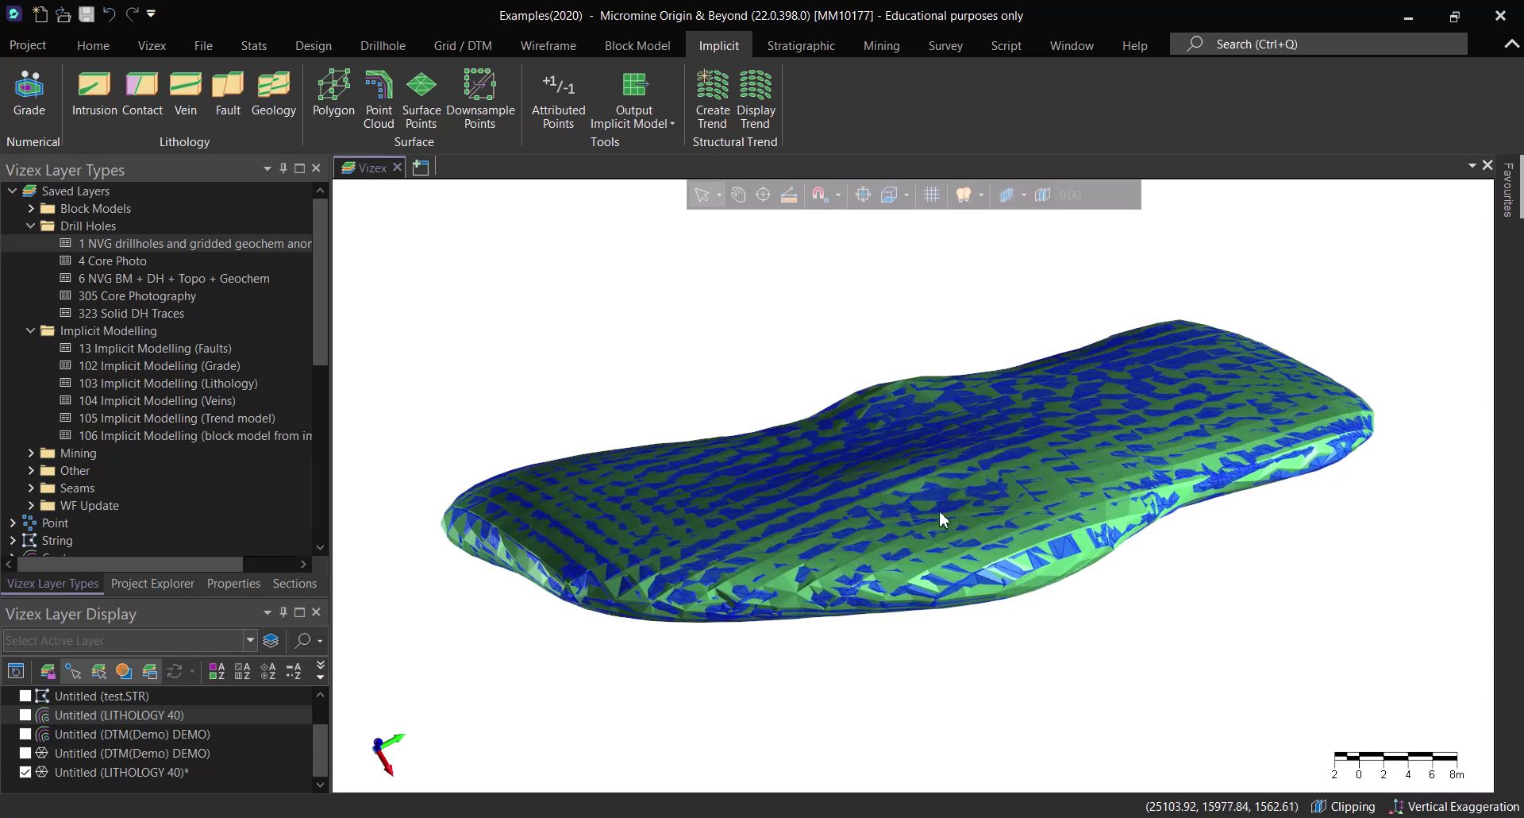
{"action": "left_click_drag", "start_coordinate": [915, 518], "coordinate": [1087, 571]}
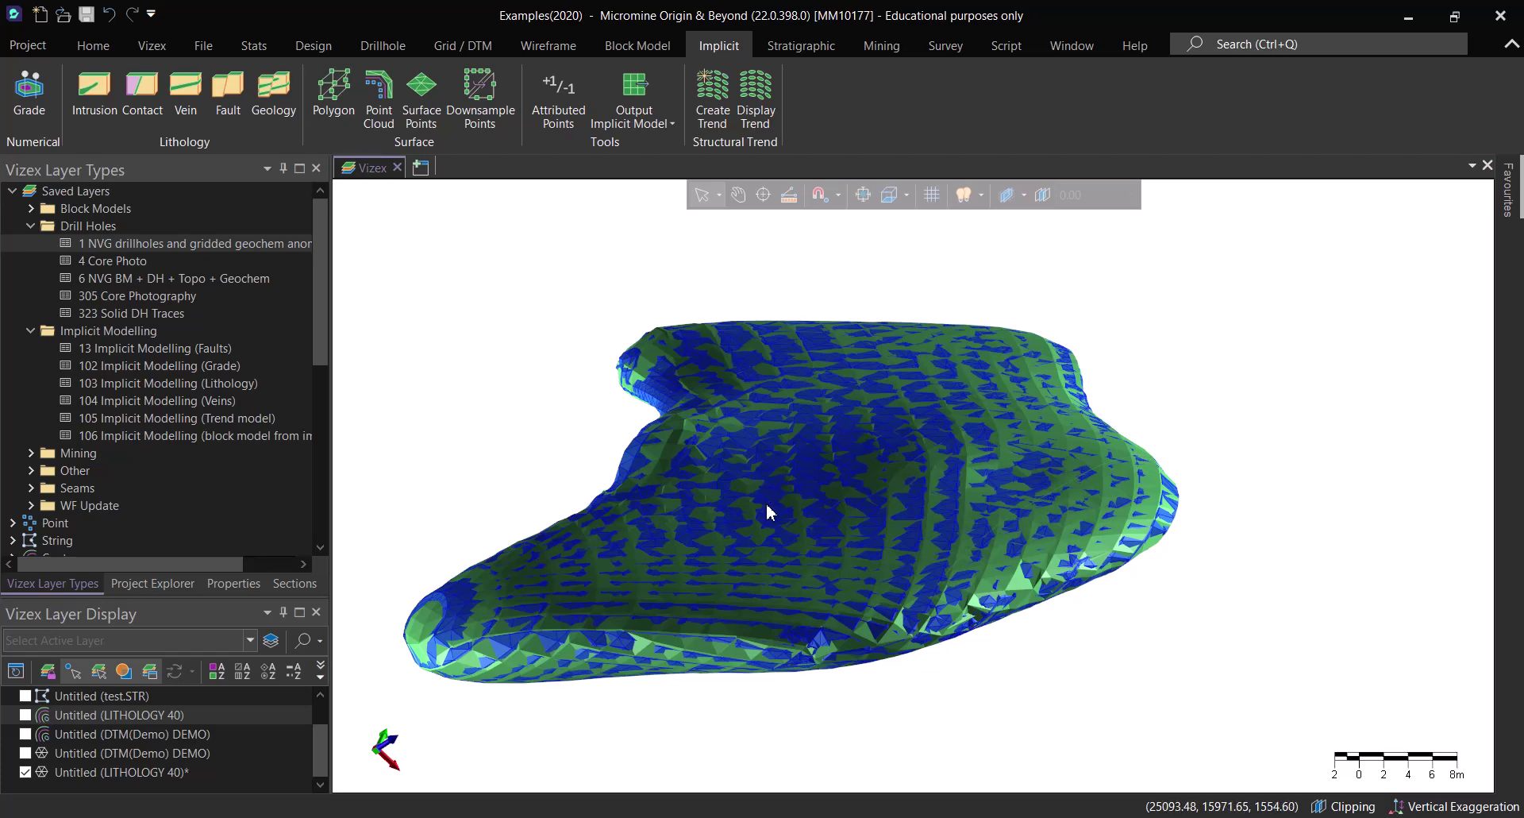
{"action": "left_click_drag", "start_coordinate": [768, 512], "coordinate": [616, 329]}
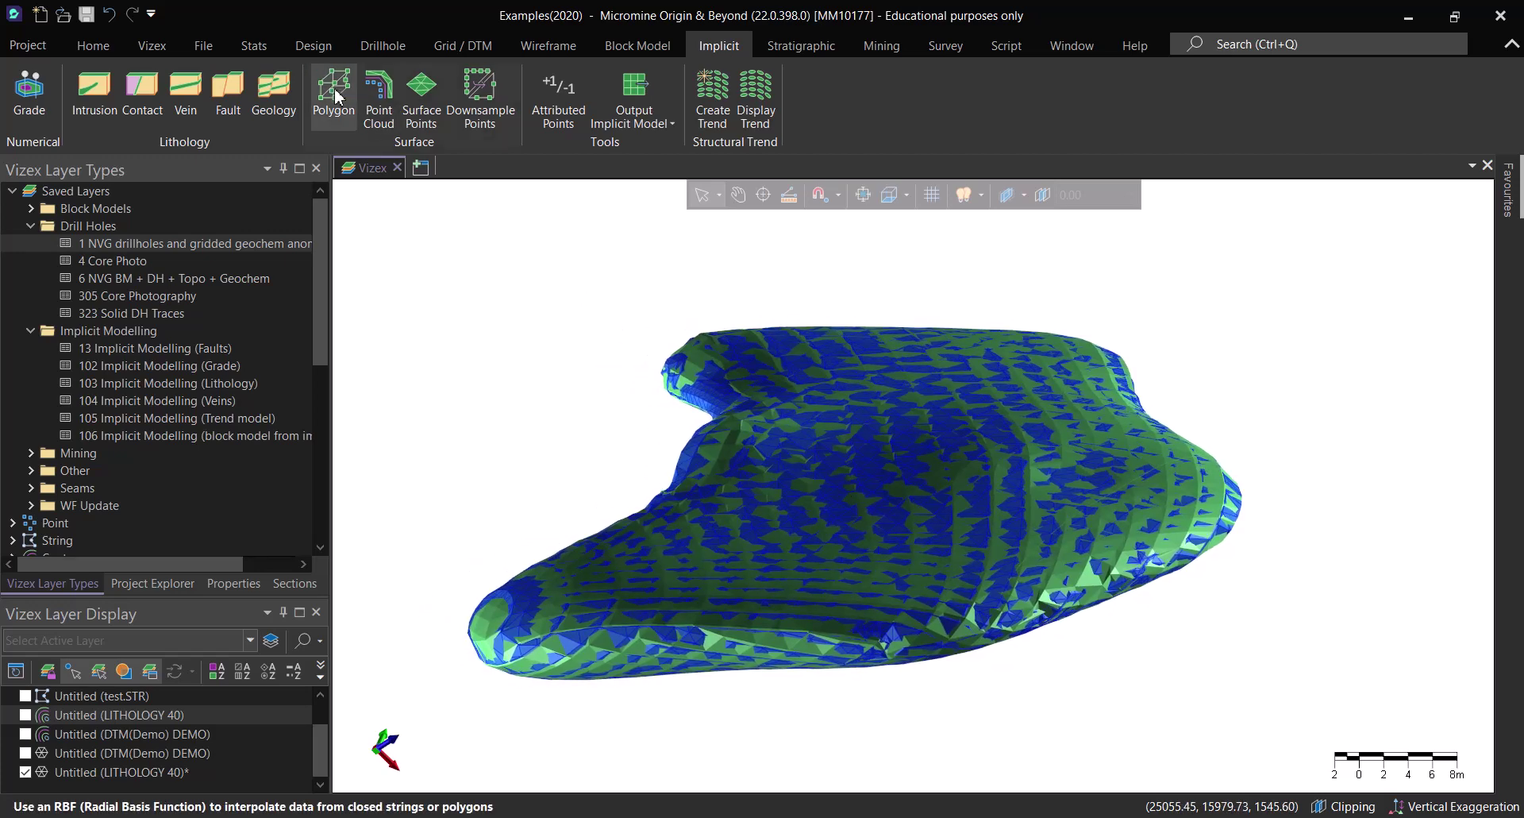
{"action": "left_click_drag", "start_coordinate": [692, 460], "coordinate": [774, 493]}
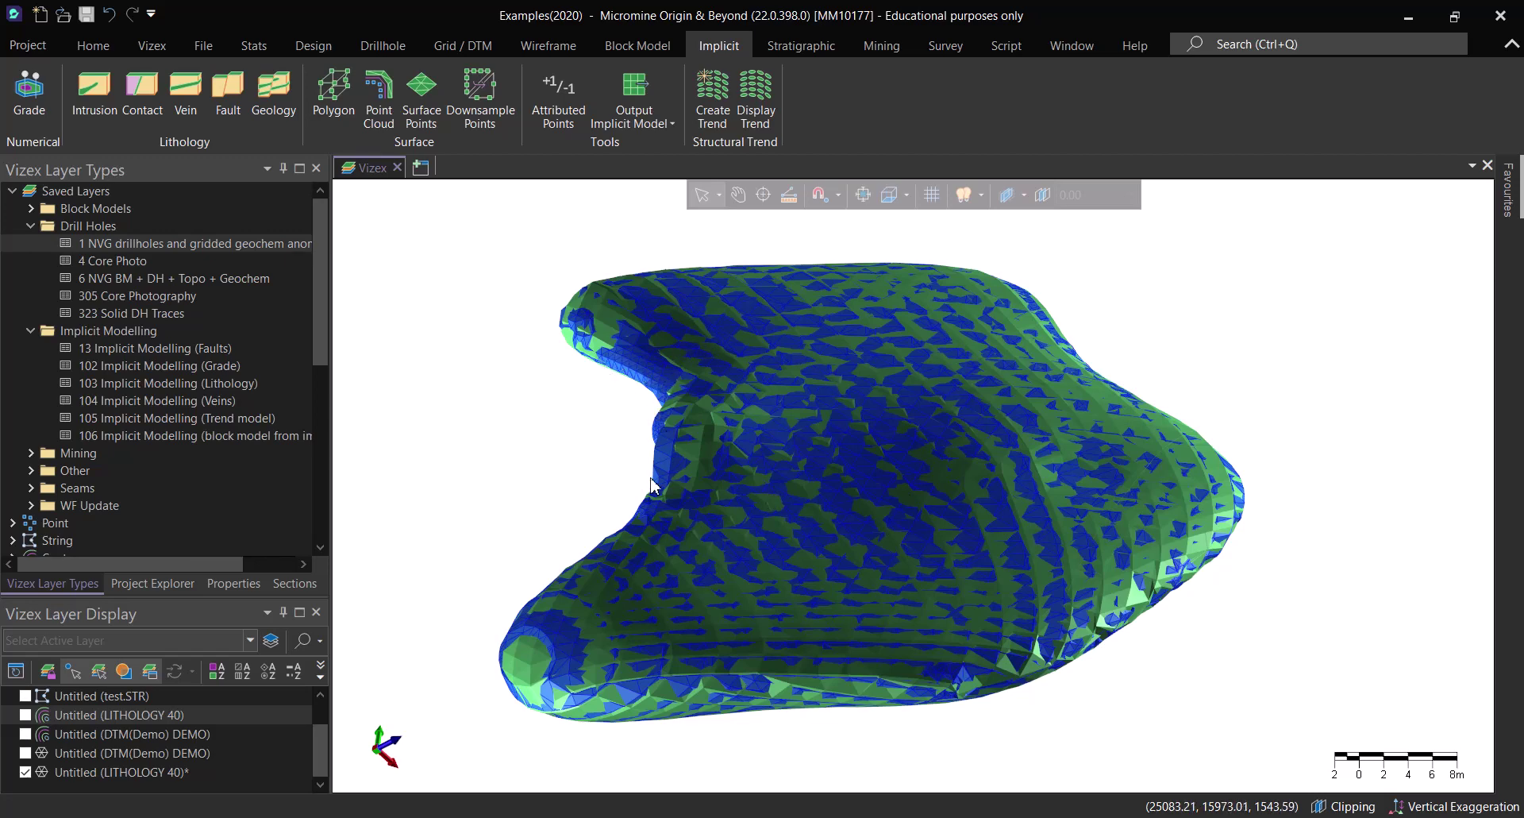
{"action": "scroll", "coordinate": [944, 492], "scroll_direction": "down", "scroll_amount": 2}
{"action": "left_click_drag", "start_coordinate": [980, 477], "coordinate": [903, 649]}
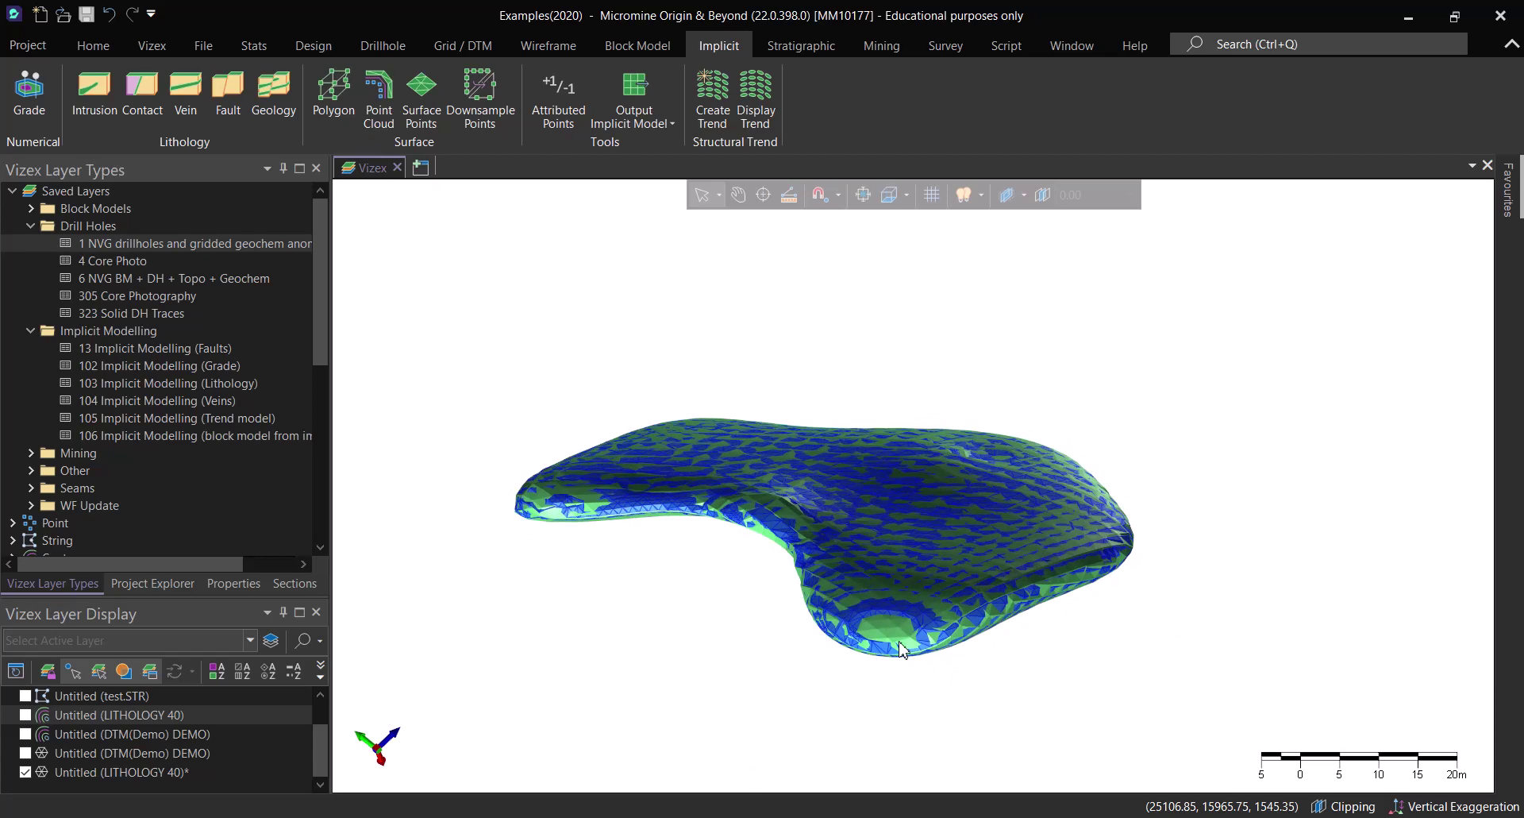
{"action": "mouse_move", "coordinate": [903, 650]}
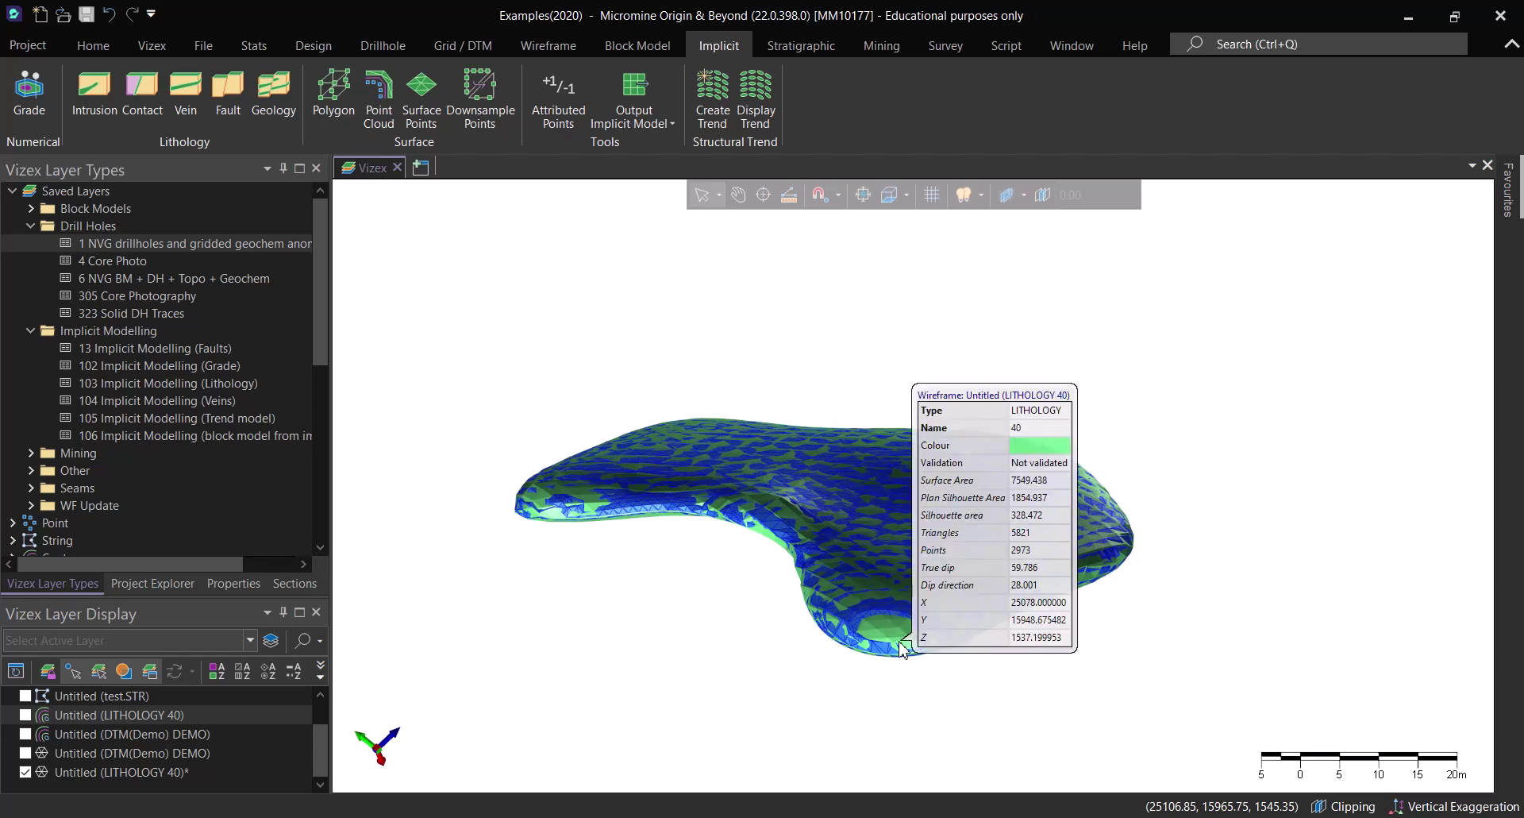
{"action": "left_click_drag", "start_coordinate": [1004, 506], "coordinate": [1137, 457]}
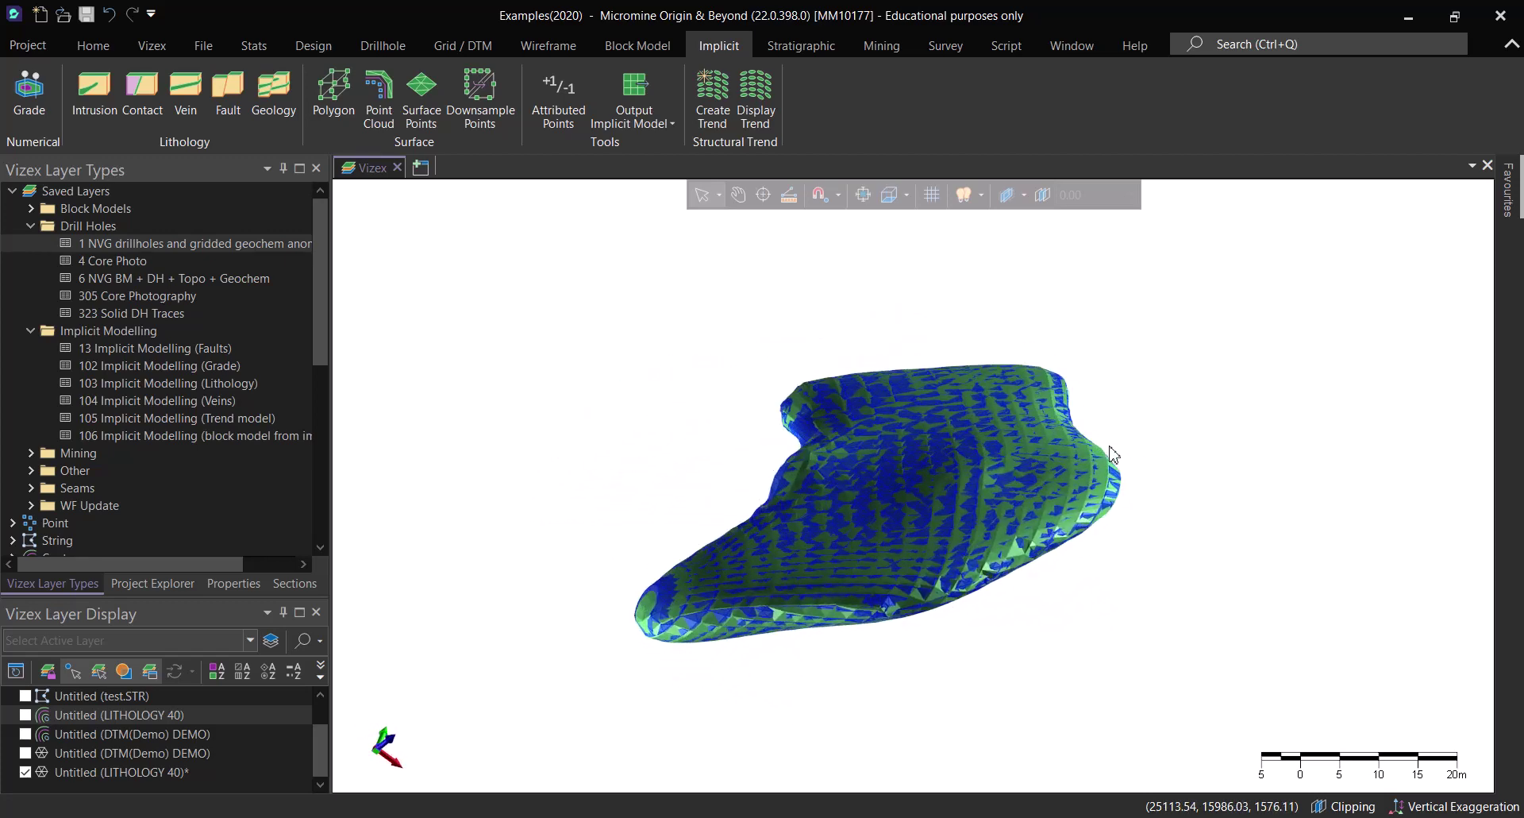